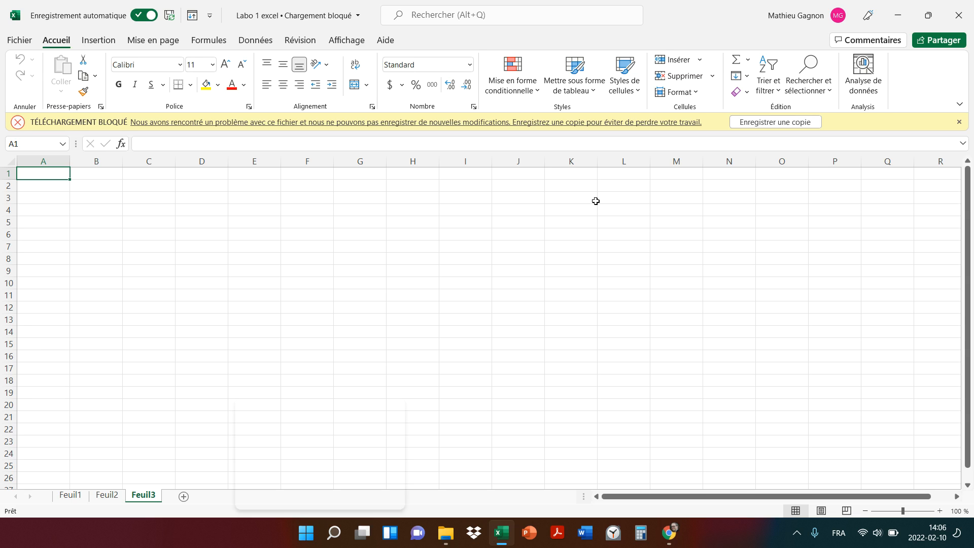
- Enter the numbers 1 through 10 down column A, one per cell from A1 to A10
{"action": "type", "text": "1"}
{"action": "key", "text": "Return"}
{"action": "type", "text": "2"}
{"action": "key", "text": "Return"}
{"action": "type", "text": "3 4"}
{"action": "key", "text": "Return"}
{"action": "type", "text": "5"}
{"action": "key", "text": "Return"}
{"action": "type", "text": "6"}
{"action": "key", "text": "Return"}
{"action": "type", "text": "7"}
{"action": "key", "text": "Return"}
{"action": "type", "text": "8"}
{"action": "key", "text": "Return"}
{"action": "type", "text": "9"}
{"action": "key", "text": "Return"}
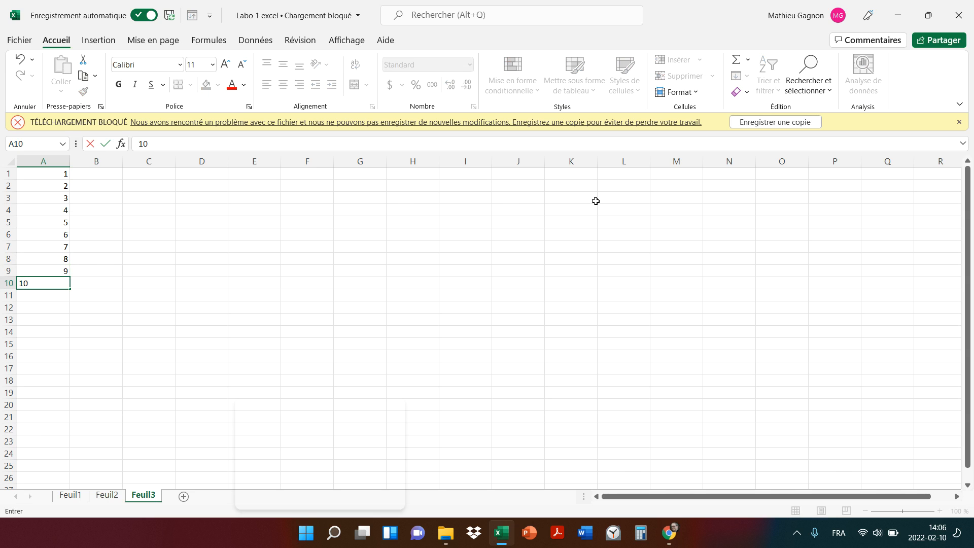
{"action": "key", "text": "Return"}
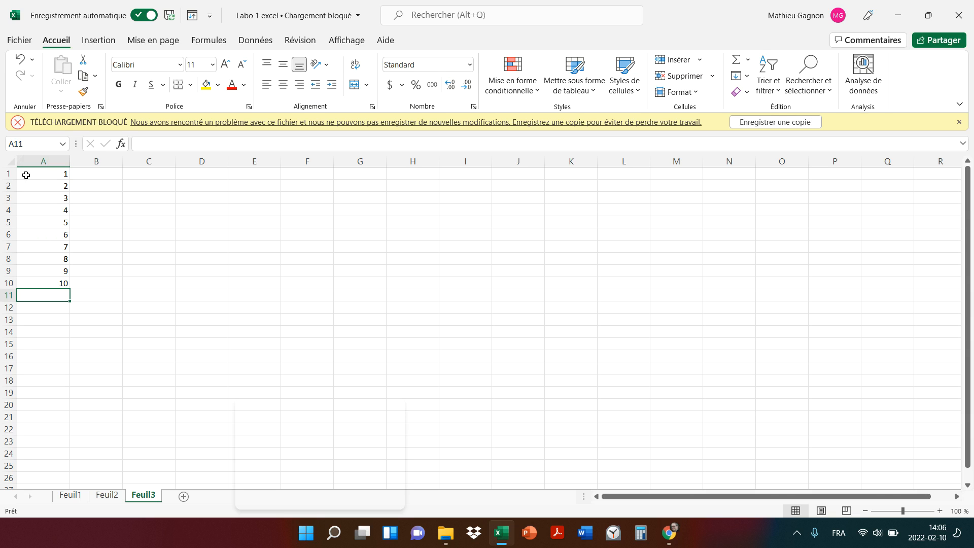
{"action": "right_click", "coordinate": [8, 174]}
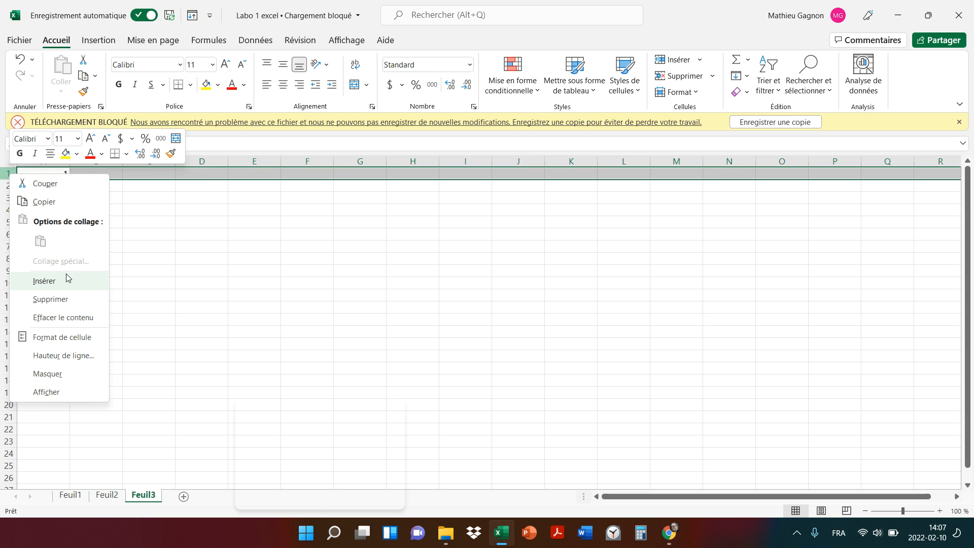
{"action": "key", "text": "Escape"}
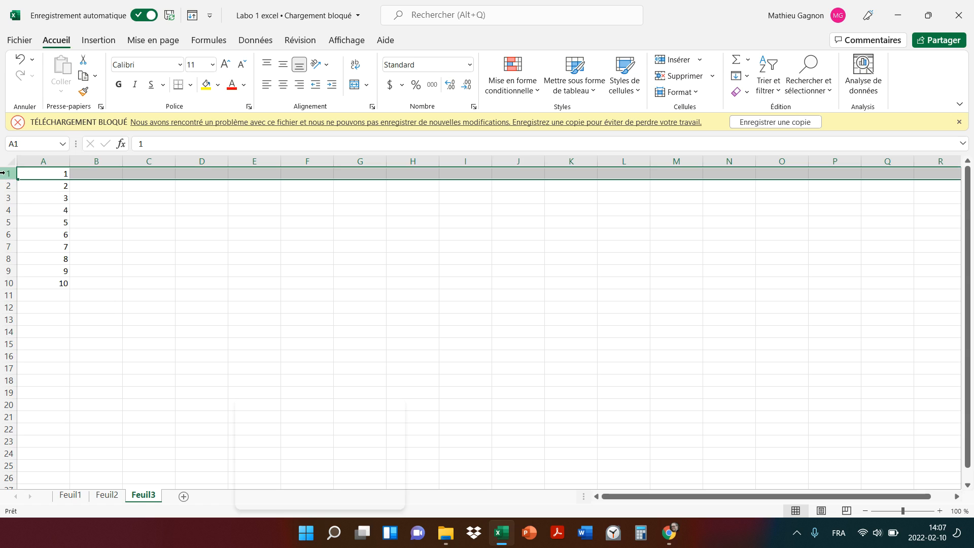
{"action": "left_click", "coordinate": [46, 176]}
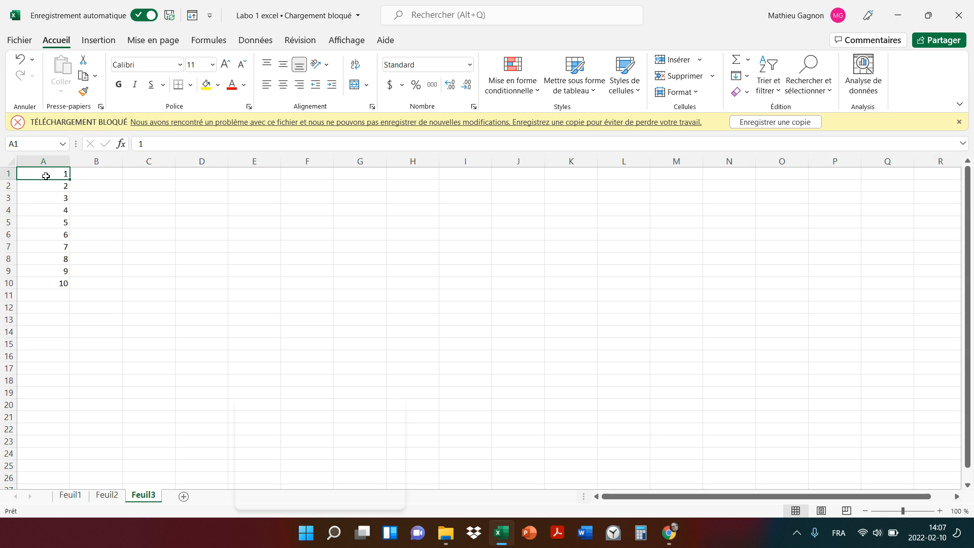
- Insert a blank row above the numbered list in row 1
{"action": "right_click", "coordinate": [8, 173]}
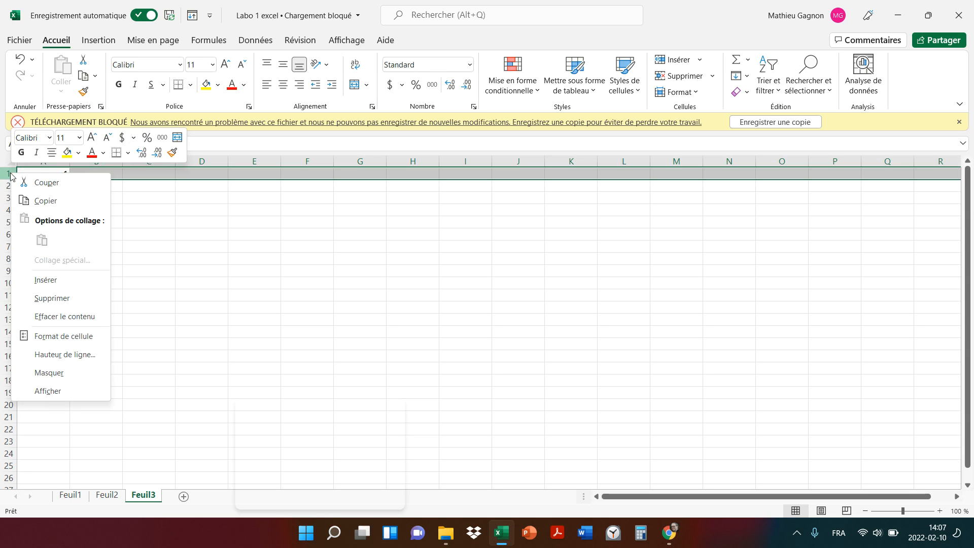
{"action": "left_click", "coordinate": [50, 281]}
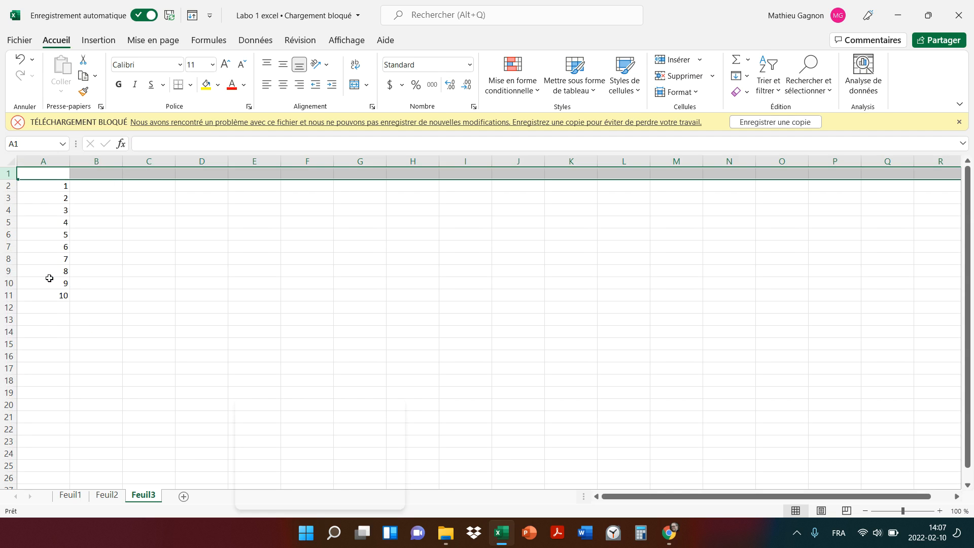
{"action": "left_click", "coordinate": [182, 282]}
- Enter the column headings Anglophones in B1 and Francophones in C1
{"action": "left_click", "coordinate": [102, 169]}
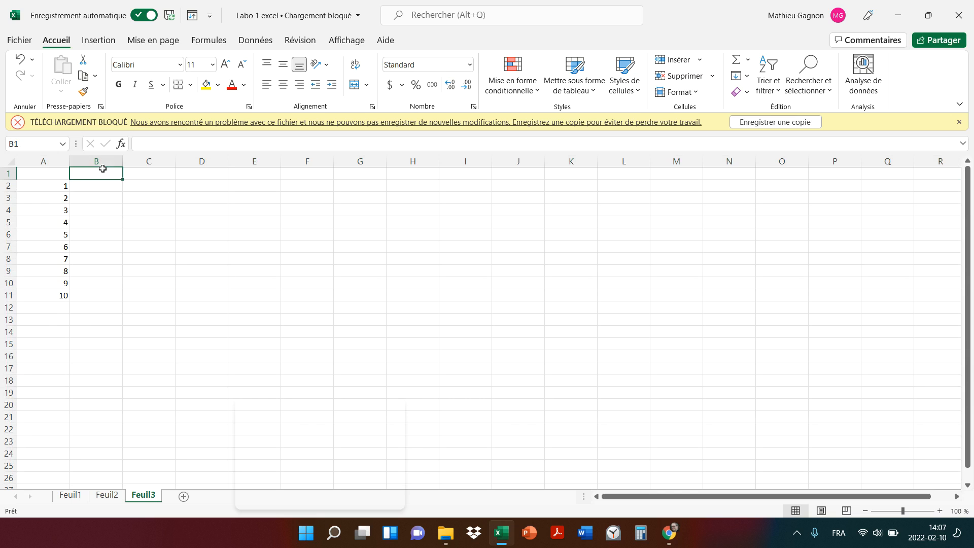
{"action": "type", "text": "An"}
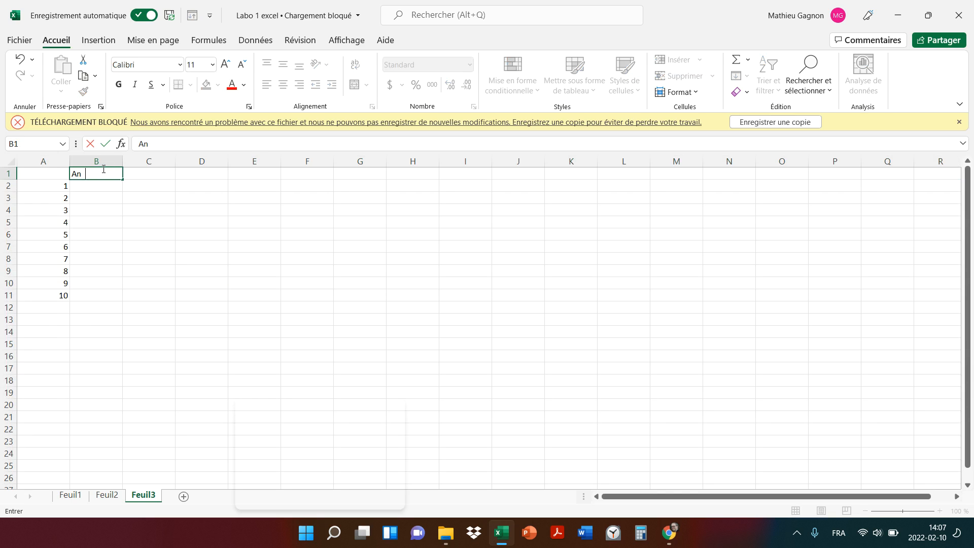
{"action": "type", "text": "glophones"}
{"action": "key", "text": "Tab"}
{"action": "type", "text": "F"}
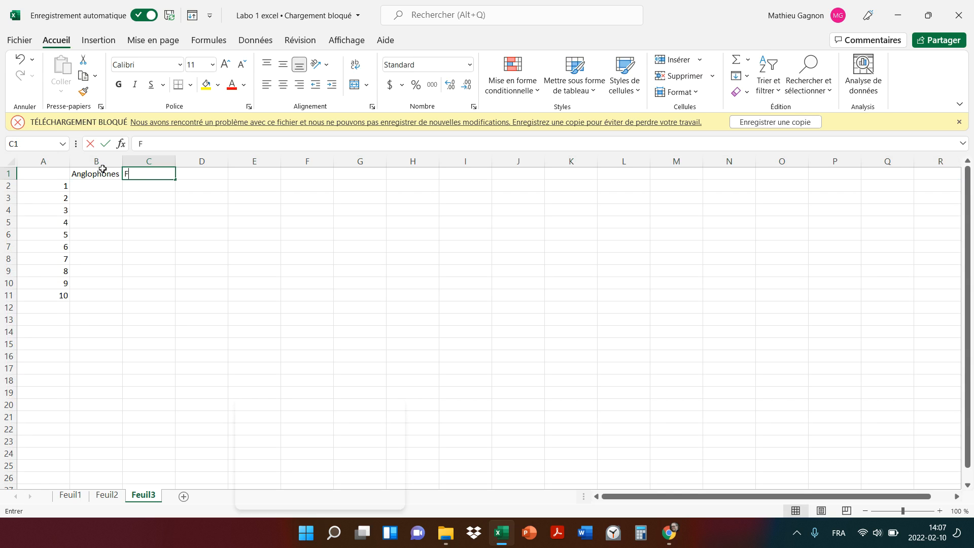
{"action": "type", "text": "rancophones"}
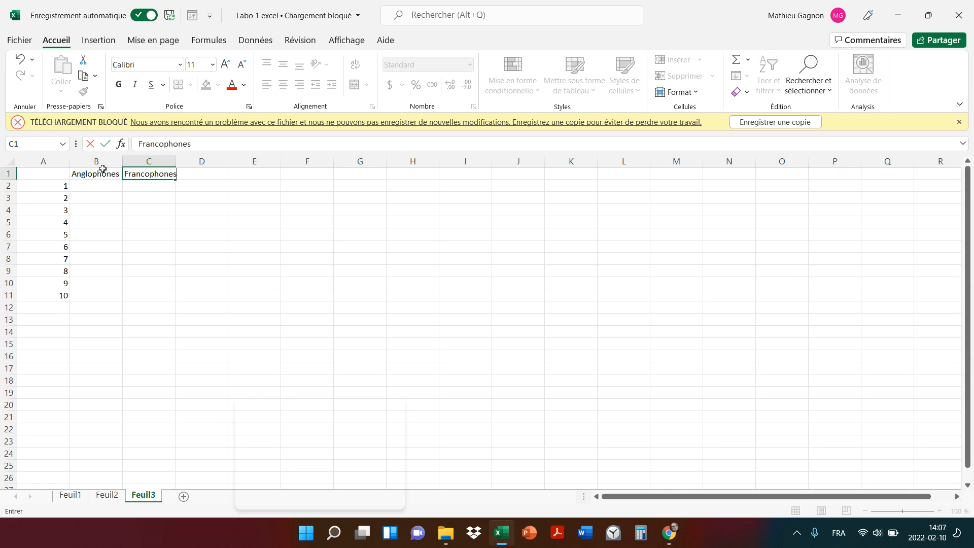
{"action": "key", "text": "Return"}
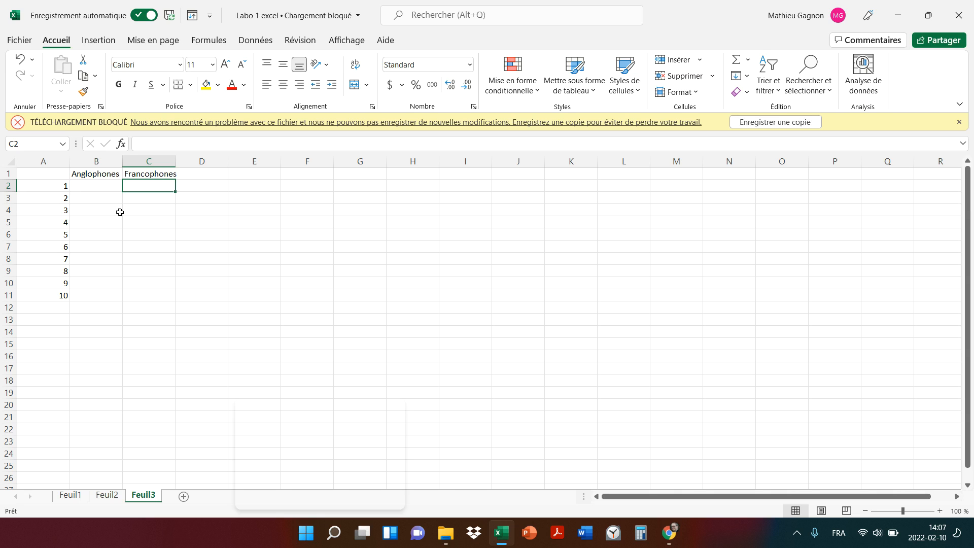
- Insert a blank row above the Anglophones and Francophones headings
{"action": "right_click", "coordinate": [10, 173]}
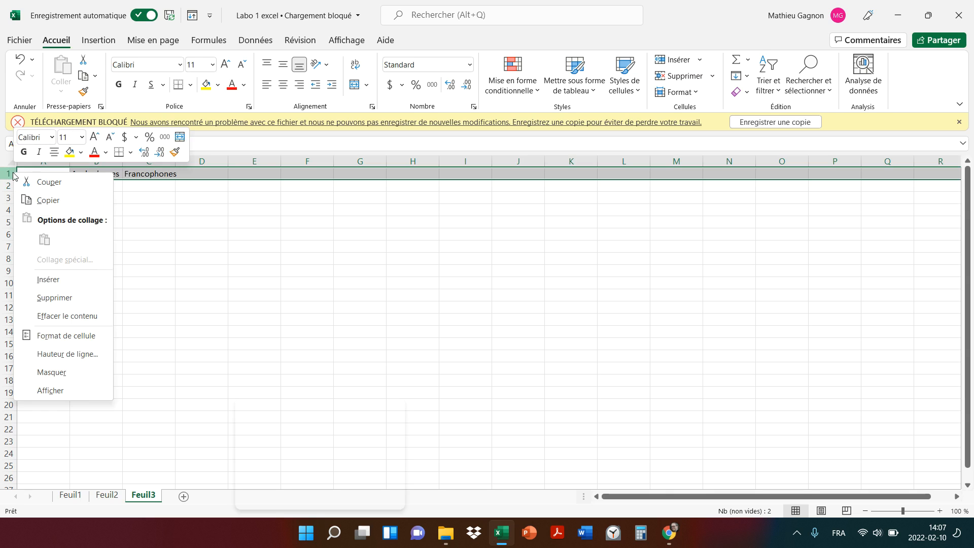
{"action": "left_click", "coordinate": [57, 284]}
{"action": "left_click", "coordinate": [226, 306]}
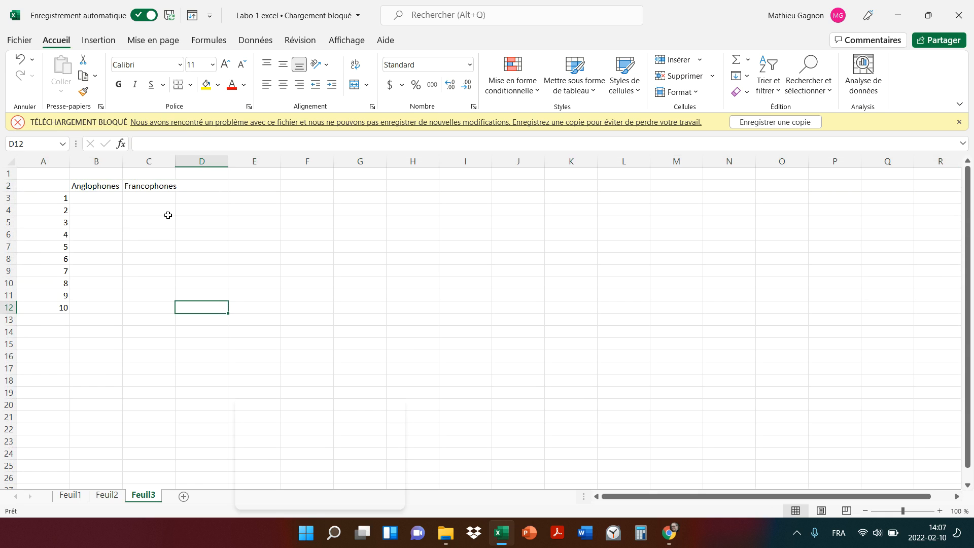
- Enter the title Échantillon in cell B1 above the two column headings
{"action": "left_click", "coordinate": [111, 174]}
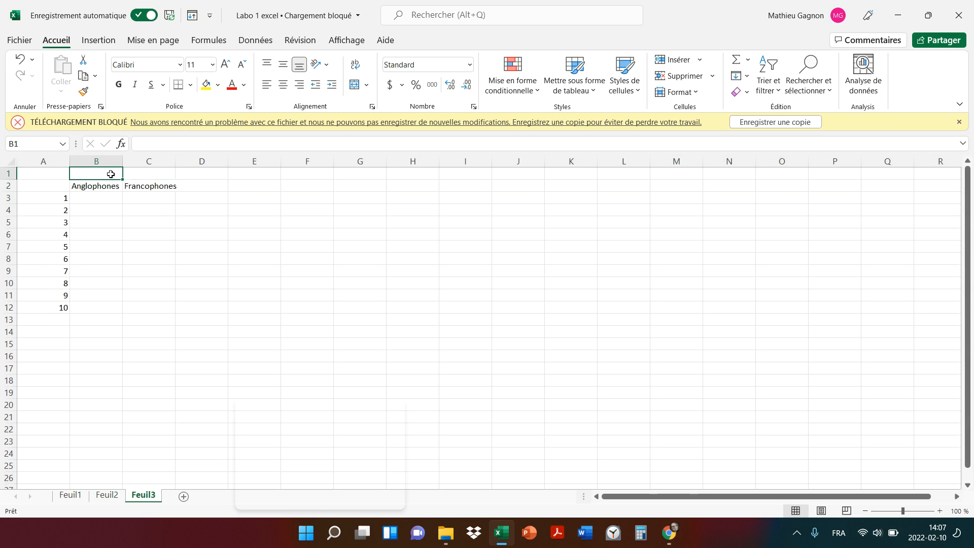
{"action": "type", "text": "Éc"}
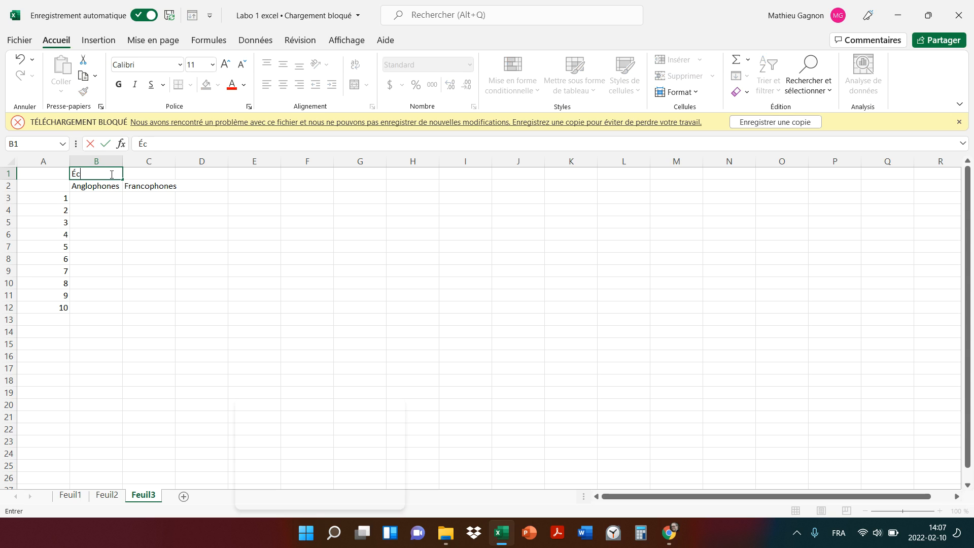
{"action": "type", "text": "hantillojn"}
{"action": "key", "text": "BackSpace"}
{"action": "key", "text": "BackSpace"}
{"action": "type", "text": "n"}
{"action": "left_click", "coordinate": [221, 234]}
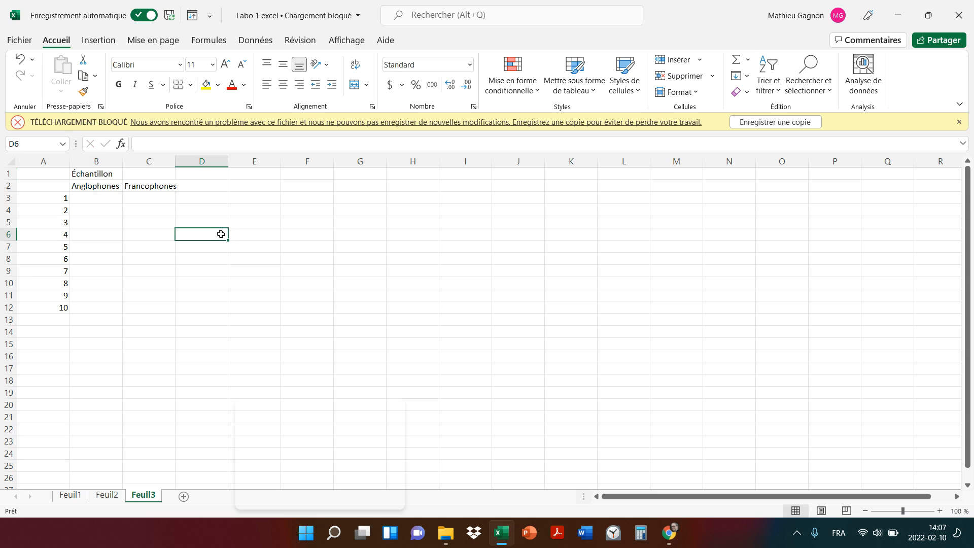
- Merge and center the Échantillon title across cells B1 and C1
{"action": "left_click", "coordinate": [137, 173]}
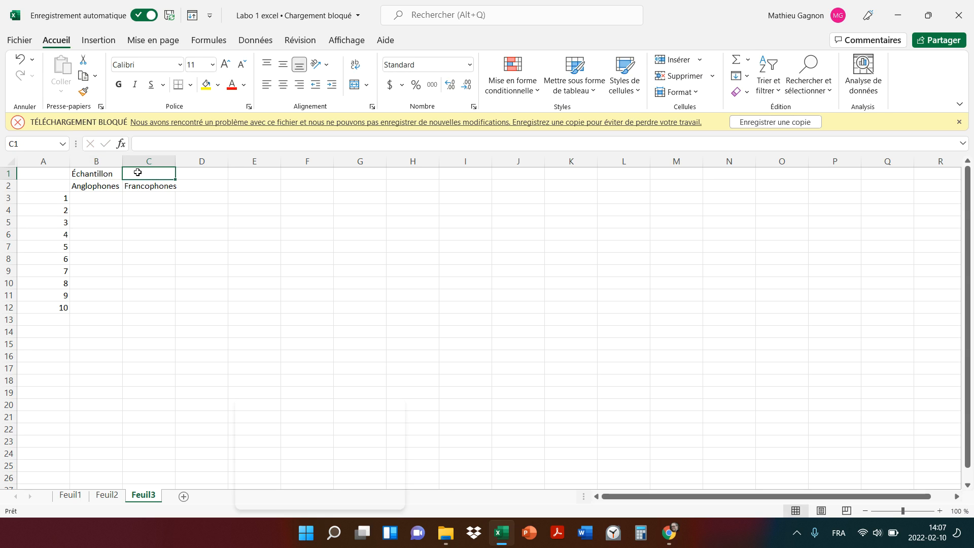
{"action": "left_click", "coordinate": [93, 172]}
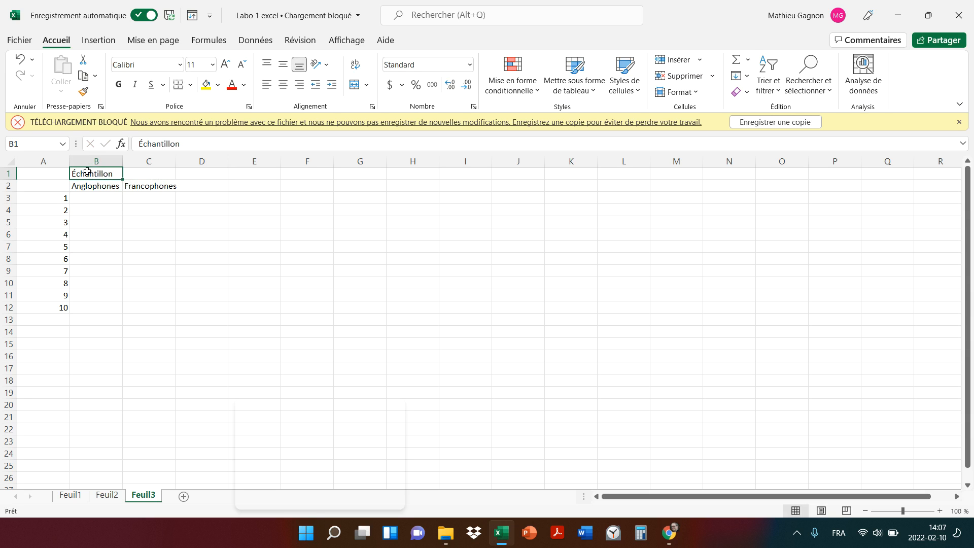
{"action": "left_click_drag", "start_coordinate": [119, 174], "coordinate": [132, 174]}
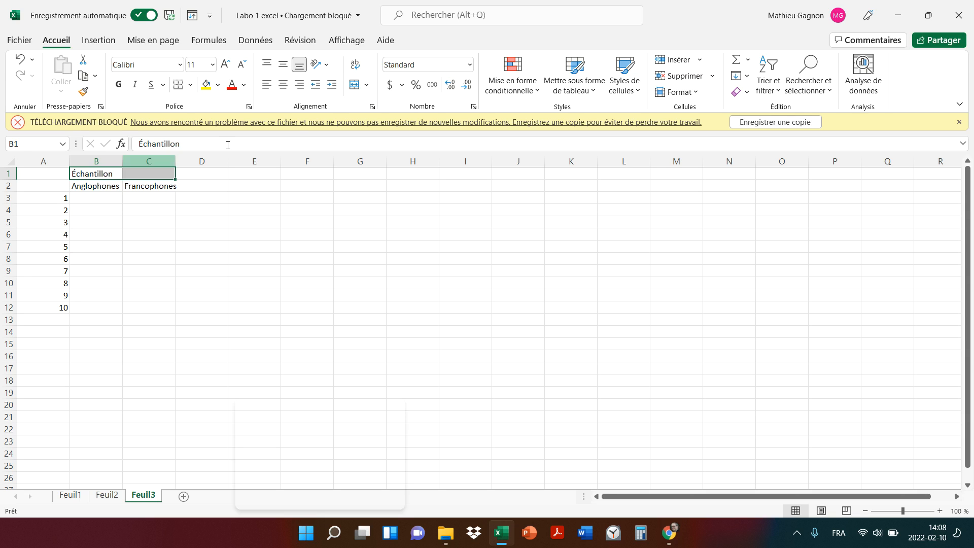
{"action": "left_click", "coordinate": [355, 86]}
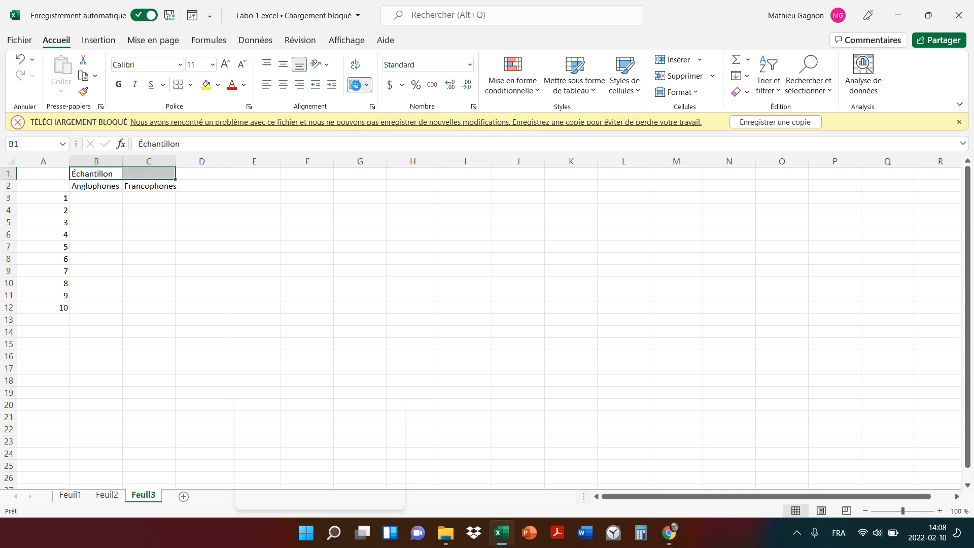
{"action": "left_click", "coordinate": [291, 236]}
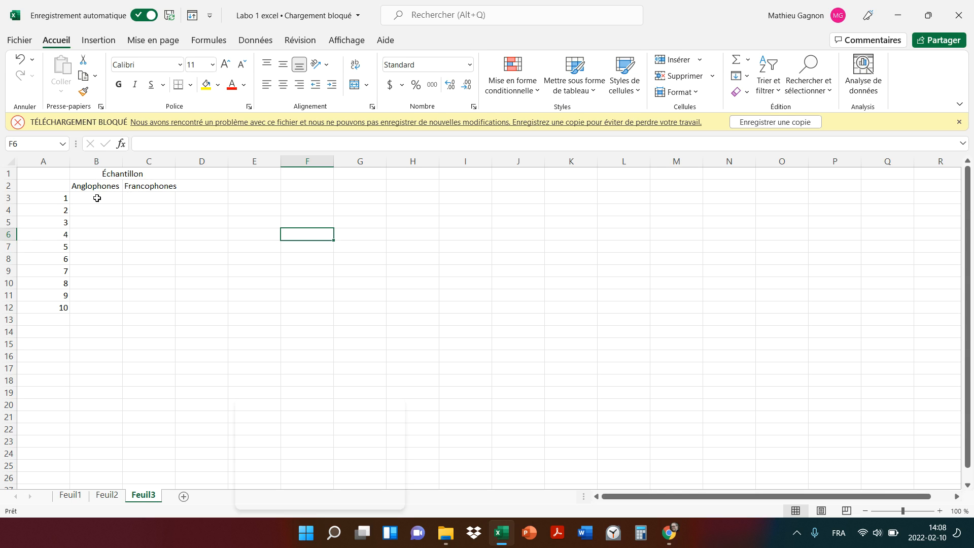
- Apply all borders to the table range B1:C12
{"action": "left_click_drag", "start_coordinate": [86, 172], "coordinate": [134, 306]}
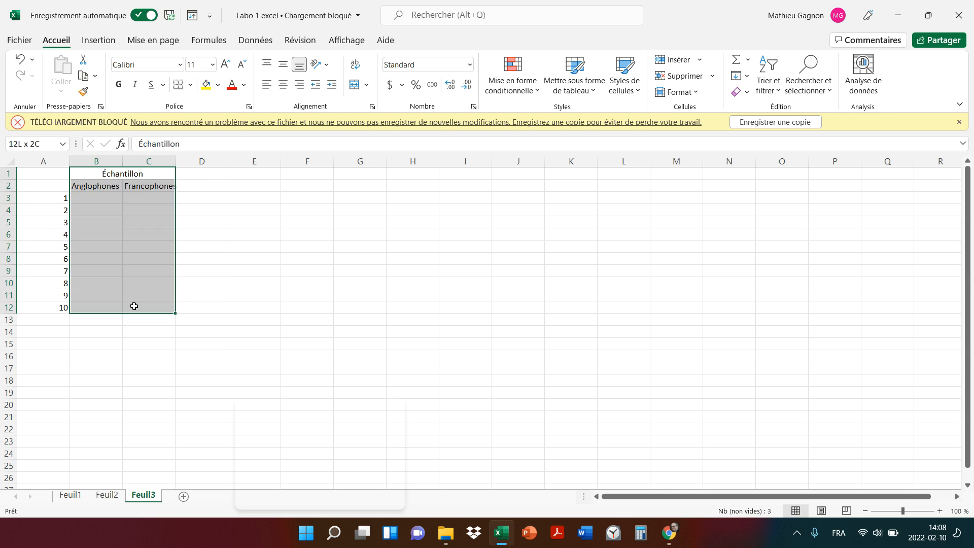
{"action": "left_click", "coordinate": [190, 85]}
{"action": "left_click", "coordinate": [209, 214]}
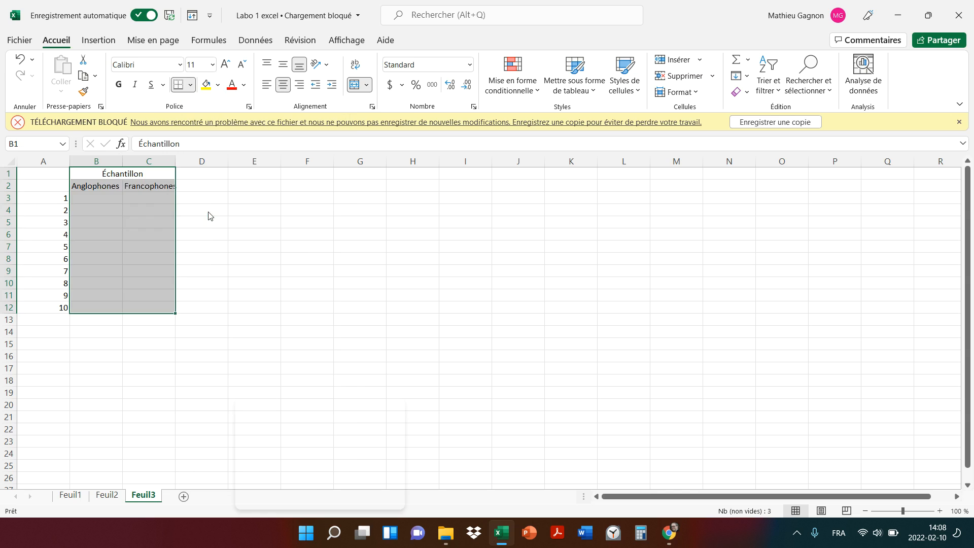
{"action": "left_click", "coordinate": [247, 226]}
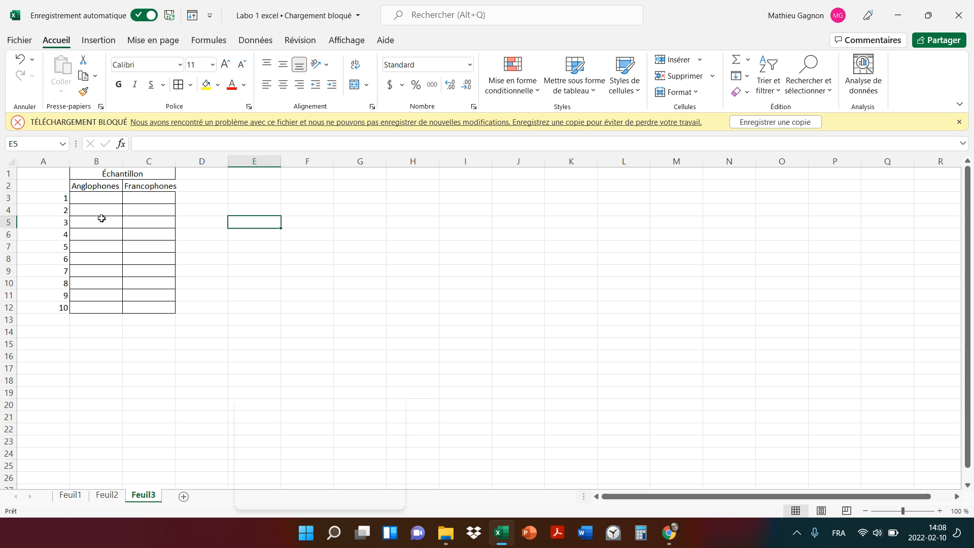
- Enter 9, 7, 7, 8, 6, 6, 7, 9, 5 and 8 under Anglophones in cells B3 to B12
{"action": "left_click", "coordinate": [100, 195]}
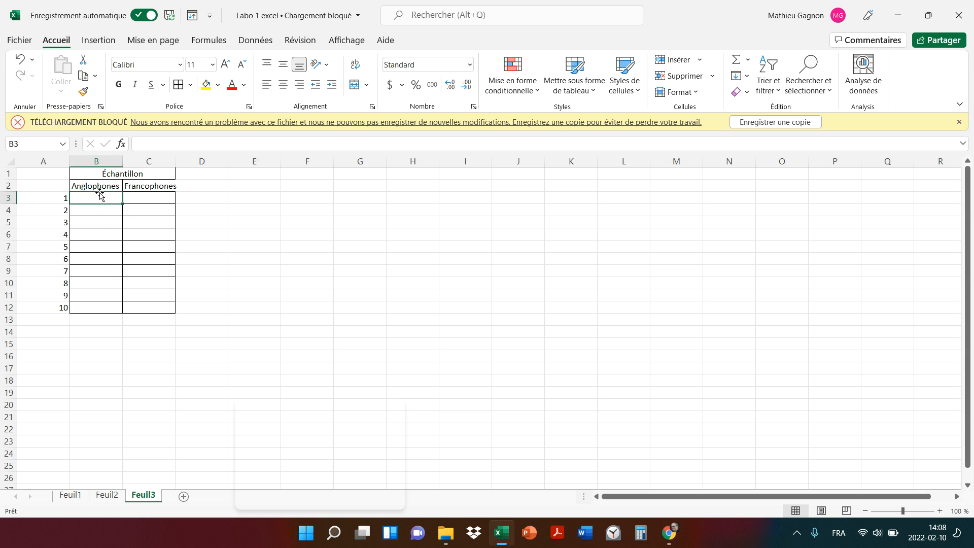
{"action": "type", "text": "9"}
{"action": "key", "text": "Return"}
{"action": "type", "text": "7"}
{"action": "key", "text": "Return"}
{"action": "type", "text": "7"}
{"action": "key", "text": "Return"}
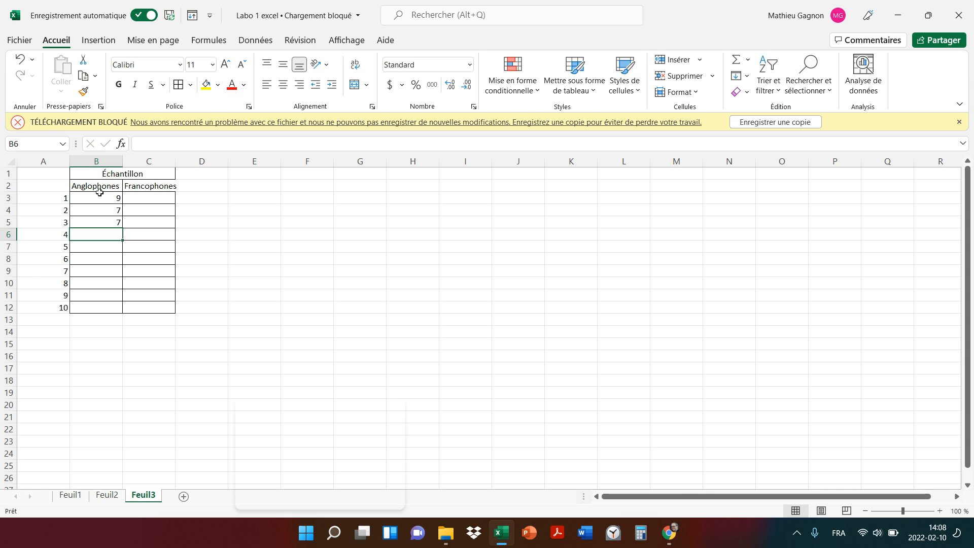
{"action": "type", "text": "8"}
{"action": "key", "text": "Return"}
{"action": "type", "text": "6"}
{"action": "key", "text": "Return"}
{"action": "type", "text": "6"}
{"action": "key", "text": "Return"}
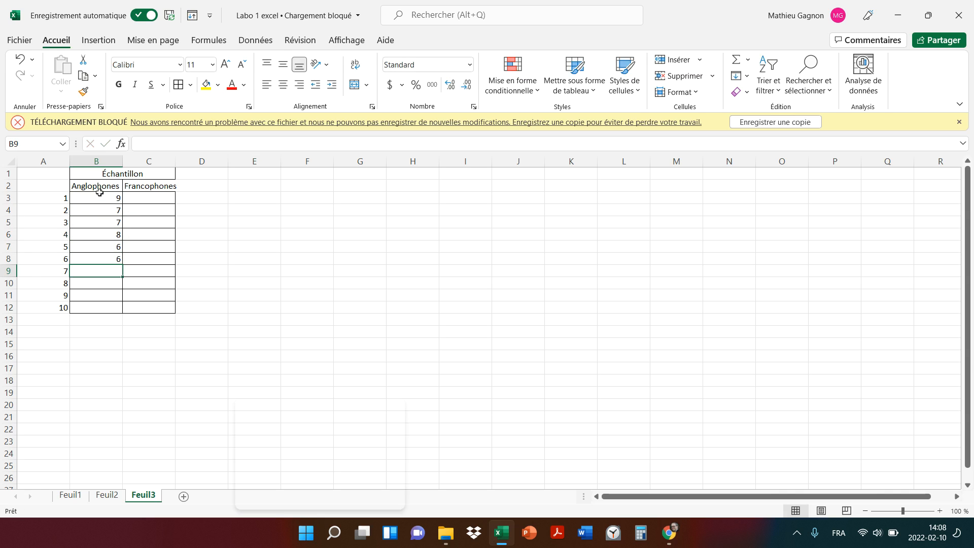
{"action": "type", "text": "7"}
{"action": "key", "text": "Return"}
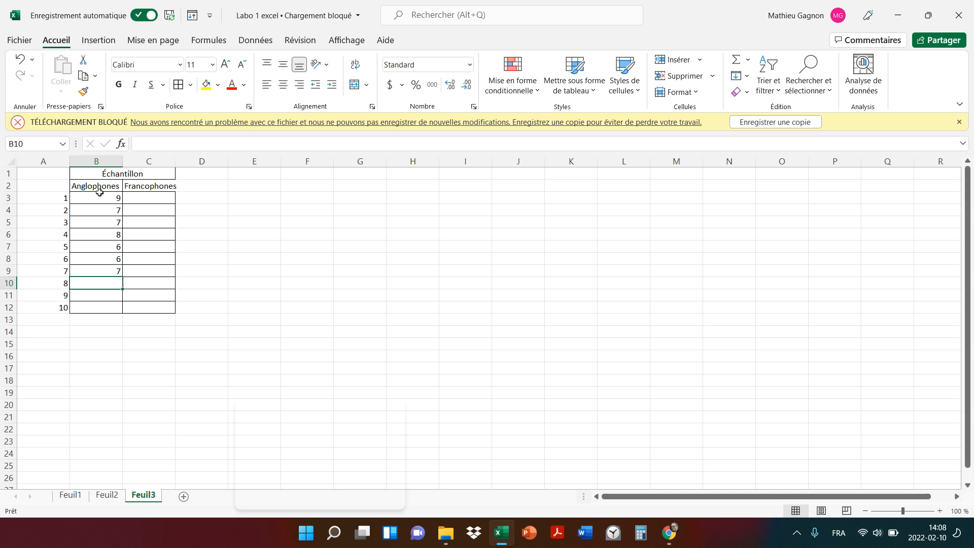
{"action": "type", "text": "9"}
{"action": "key", "text": "Return"}
{"action": "type", "text": "5"}
{"action": "key", "text": "Return"}
{"action": "type", "text": "8"}
{"action": "key", "text": "Right"}
- Enter 4, 6, 6, 9, 3, 4, 6, 6, 7 and 7 under Francophones in cells C3 to C12
{"action": "key", "text": "Up"}
{"action": "key", "text": "Up"}
{"action": "key", "text": "Up"}
{"action": "key", "text": "Up"}
{"action": "key", "text": "Up"}
{"action": "key", "text": "Up"}
{"action": "key", "text": "Up"}
{"action": "key", "text": "Up"}
{"action": "key", "text": "Up"}
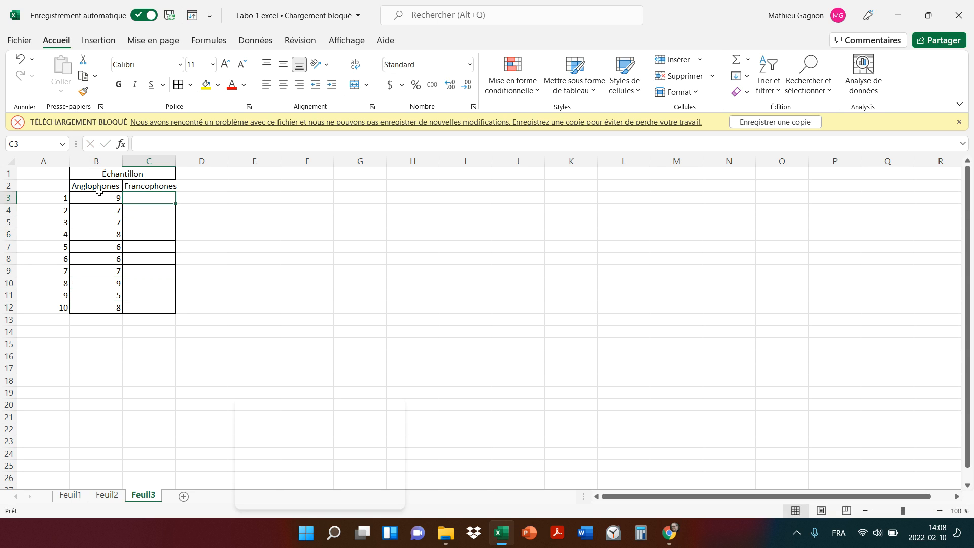
{"action": "type", "text": "4"}
{"action": "key", "text": "Return"}
{"action": "type", "text": "6"}
{"action": "key", "text": "Return"}
{"action": "type", "text": "6"}
{"action": "key", "text": "Return"}
{"action": "type", "text": "9"}
{"action": "key", "text": "Return"}
{"action": "type", "text": "3"}
{"action": "key", "text": "Return"}
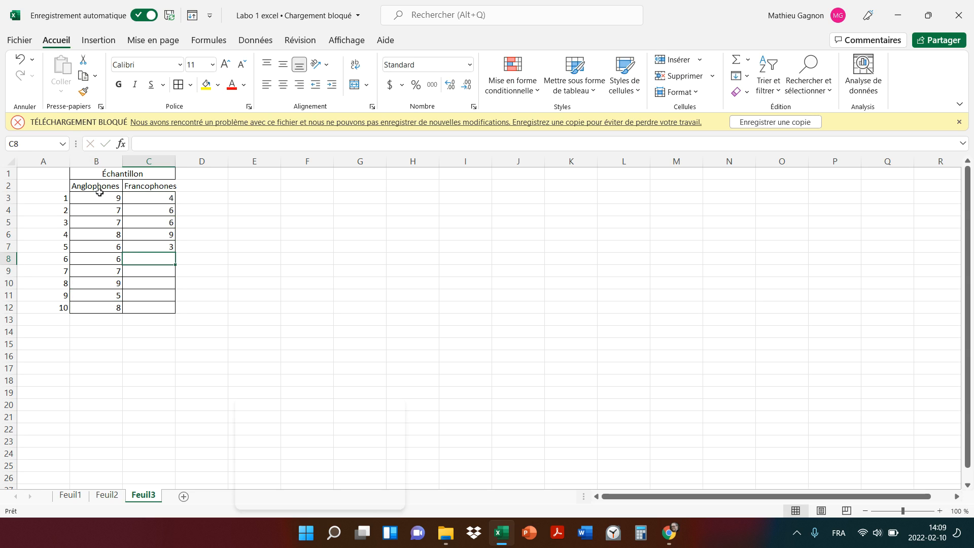
{"action": "type", "text": "4"}
{"action": "key", "text": "Return"}
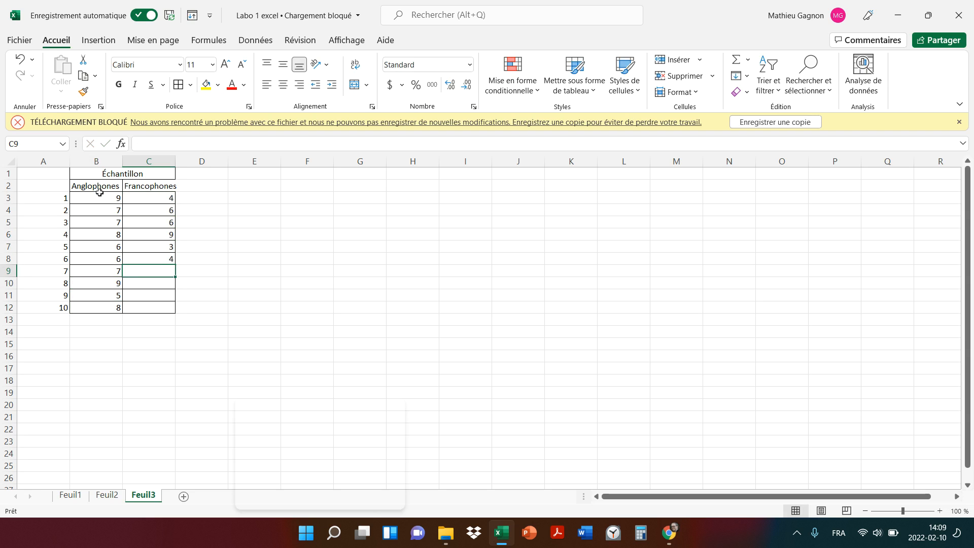
{"action": "type", "text": "6"}
{"action": "key", "text": "Return"}
{"action": "type", "text": "6"}
{"action": "key", "text": "Return"}
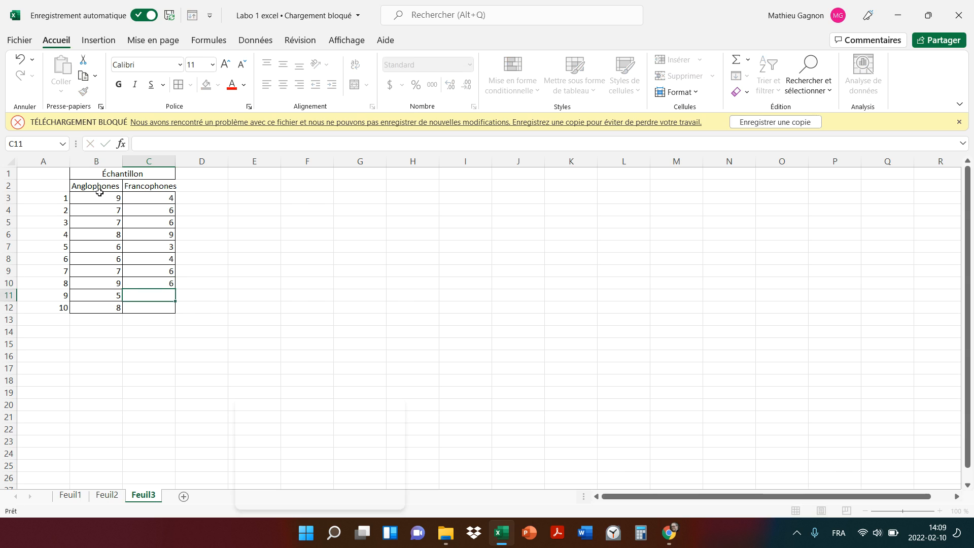
{"action": "type", "text": "7"}
{"action": "key", "text": "Return"}
{"action": "type", "text": "7"}
{"action": "key", "text": "Return"}
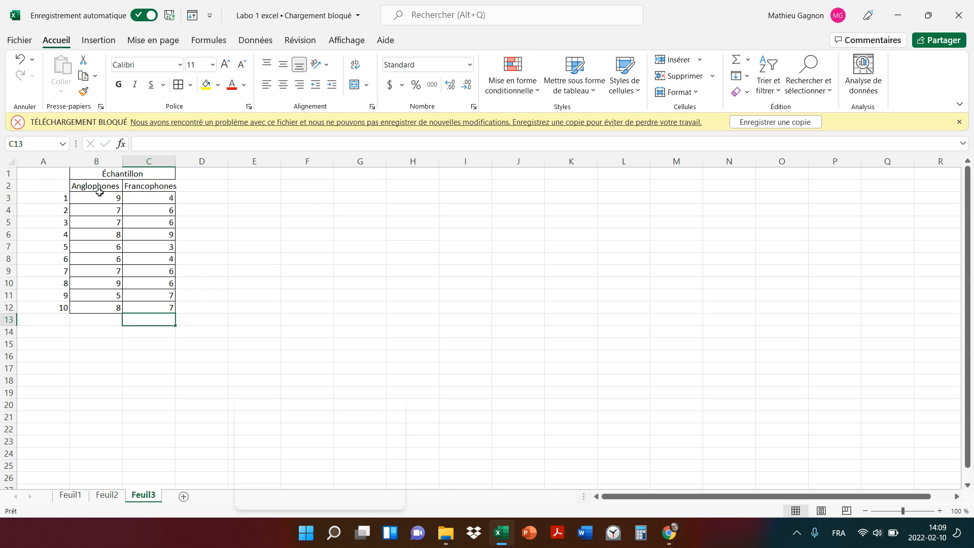
- Center the contents of the Échantillon table range B1:C12 horizontally
{"action": "left_click_drag", "start_coordinate": [85, 172], "coordinate": [168, 303]}
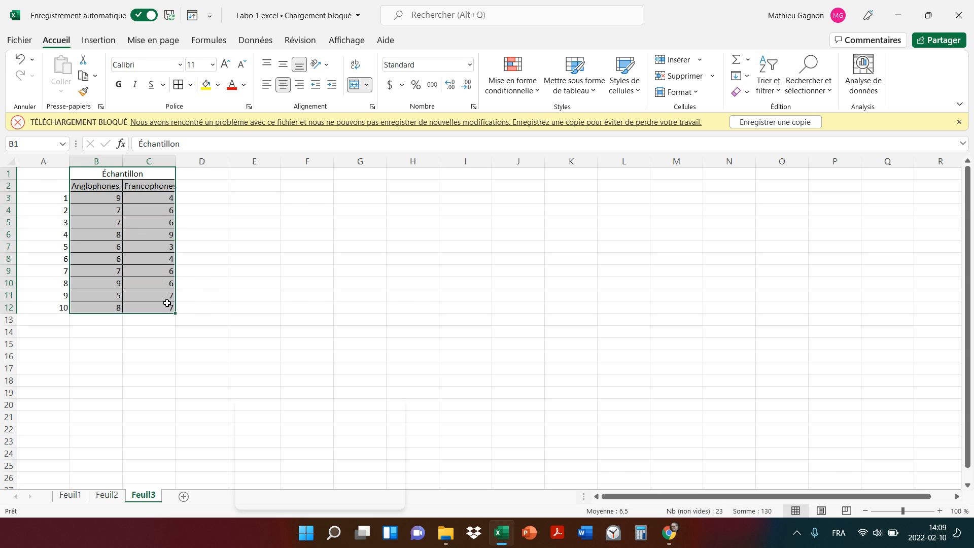
{"action": "left_click", "coordinate": [284, 85]}
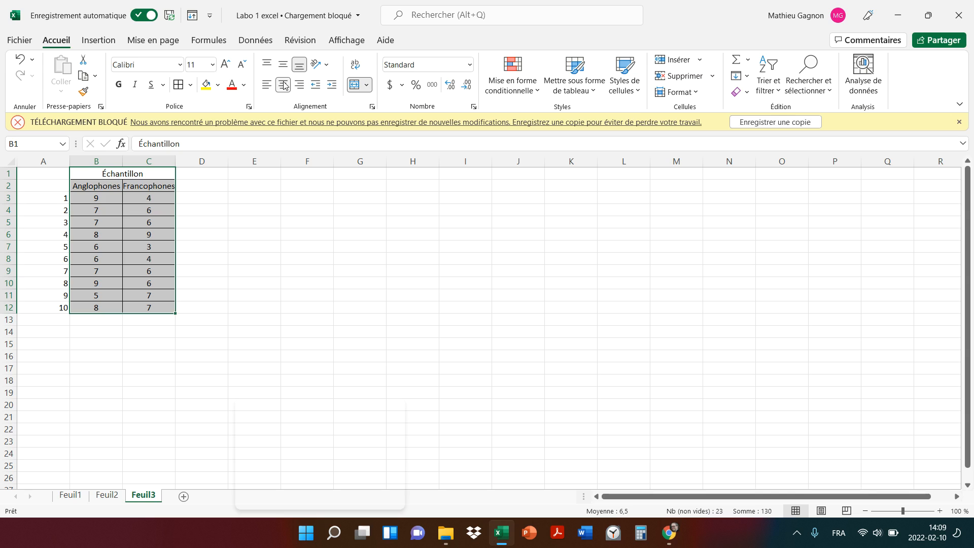
{"action": "left_click", "coordinate": [357, 259]}
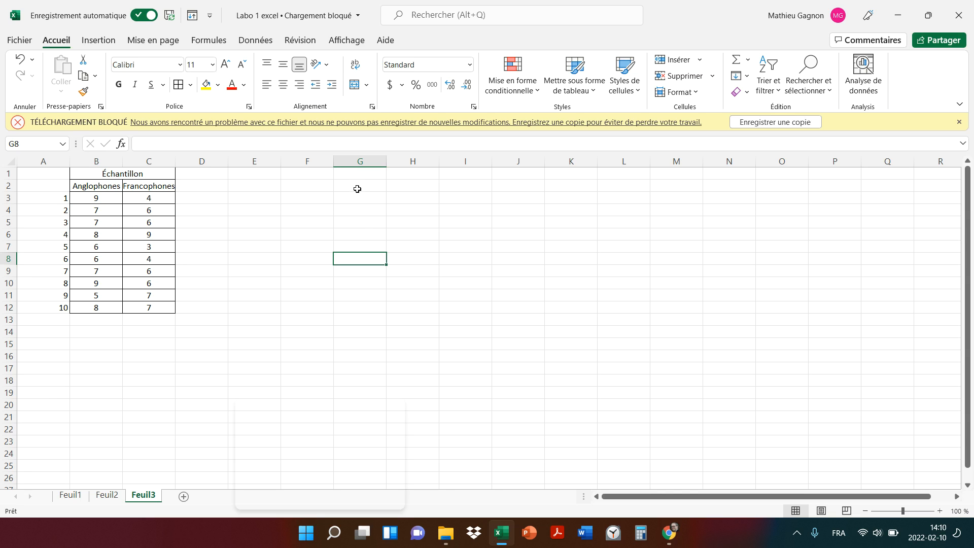
- Enter the column headers Anglophones in cell F2 and Francophones in cell G2
{"action": "left_click", "coordinate": [314, 187]}
{"action": "type", "text": "Angl"}
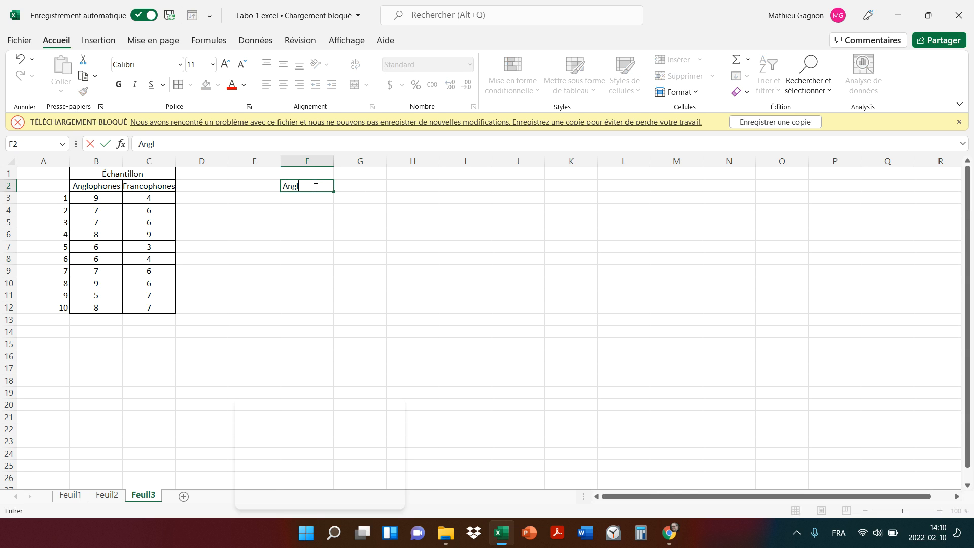
{"action": "type", "text": "ophones"}
{"action": "key", "text": "Tab"}
{"action": "type", "text": "Francophones"}
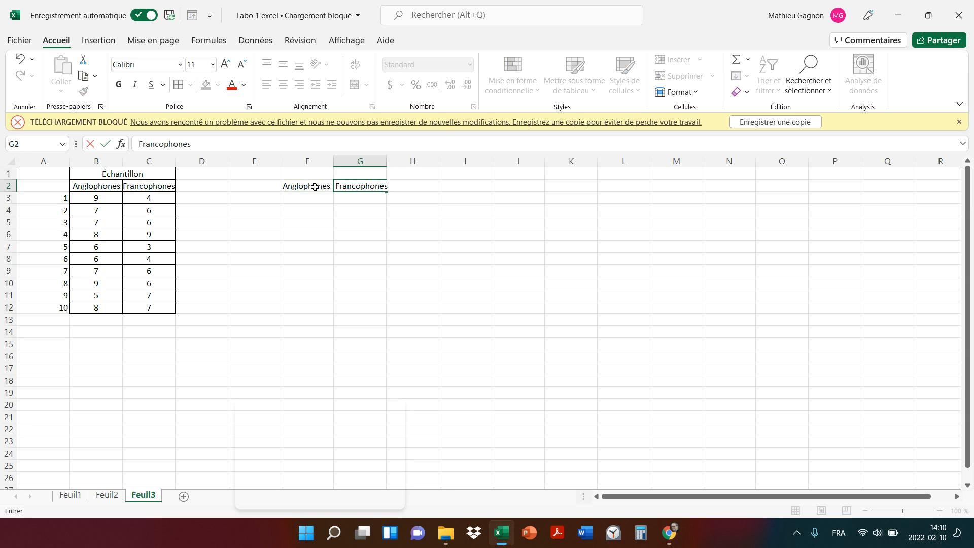
{"action": "key", "text": "Return"}
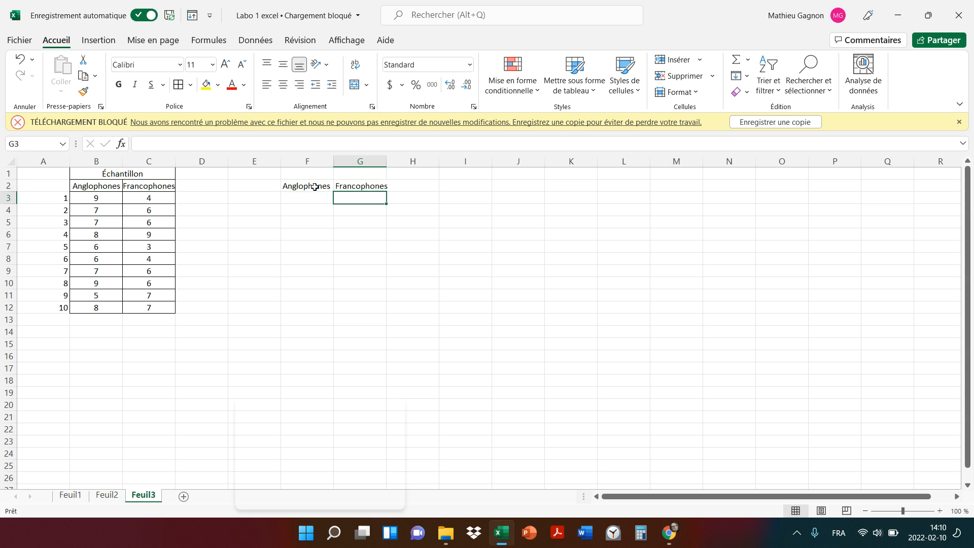
- Enter the row labels Moyenne, Mode and Médiane in cells E3 to E5
{"action": "key", "text": "Left"}
{"action": "key", "text": "Left"}
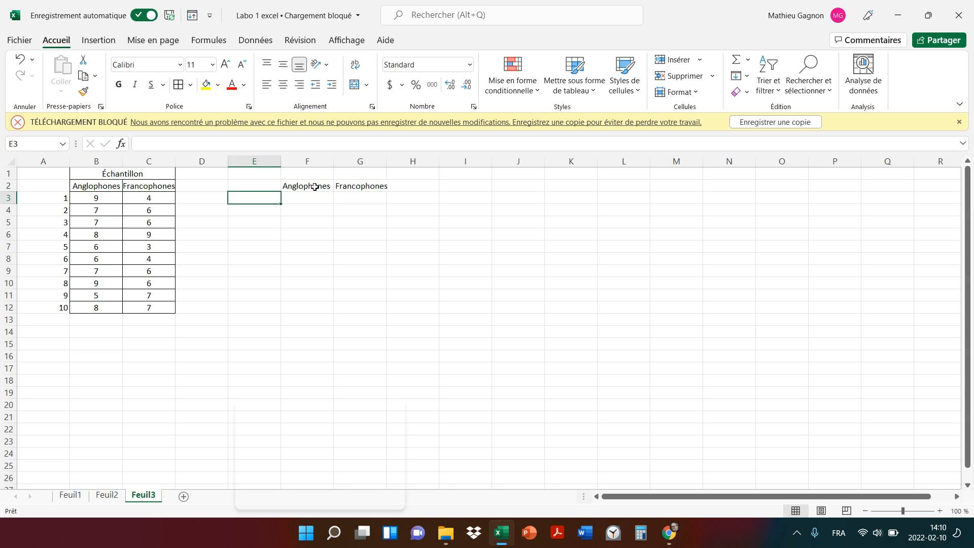
{"action": "type", "text": "MM"}
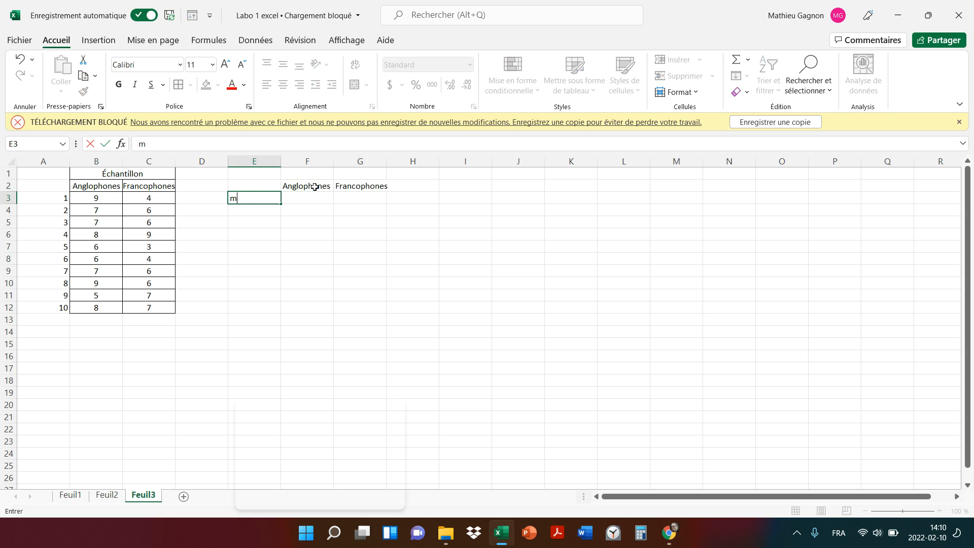
{"action": "key", "text": "BackSpace"}
{"action": "key", "text": "BackSpace"}
{"action": "type", "text": "Moyenne"}
{"action": "left_click", "coordinate": [368, 234]}
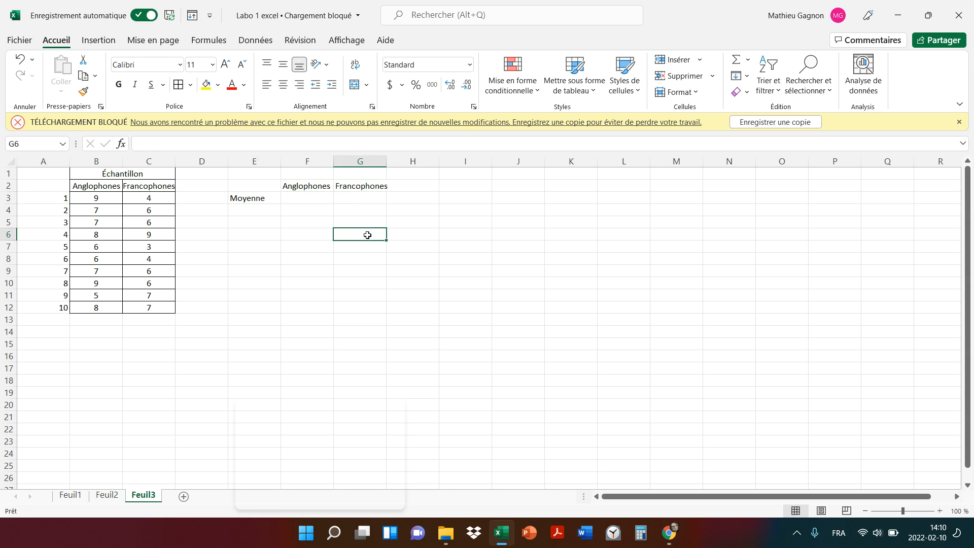
{"action": "left_click", "coordinate": [252, 215]}
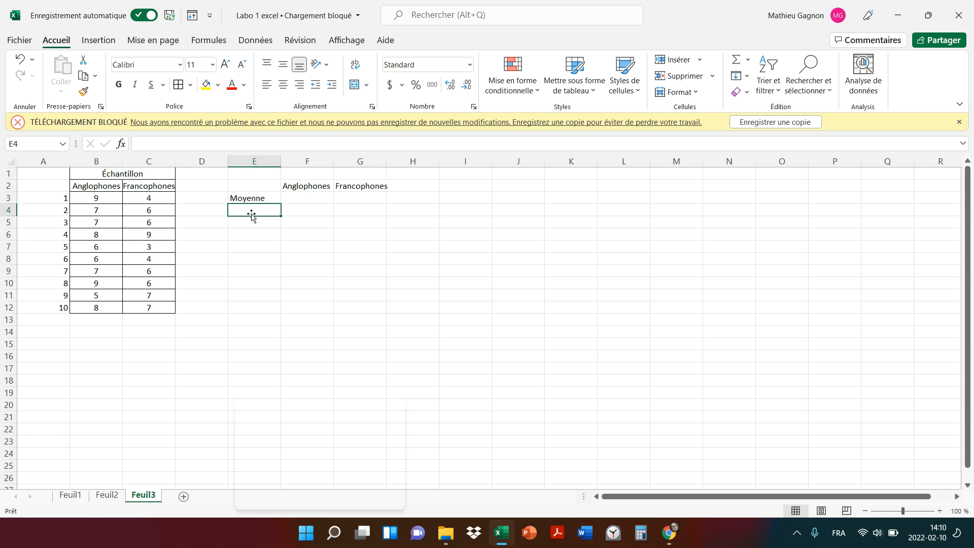
{"action": "type", "text": "Mode"}
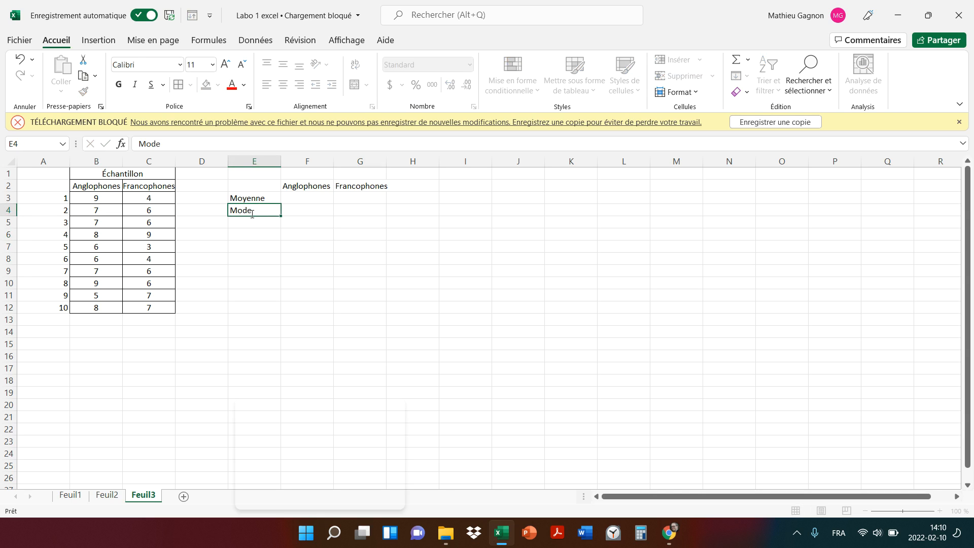
{"action": "key", "text": "Return"}
{"action": "type", "text": "Médiane"}
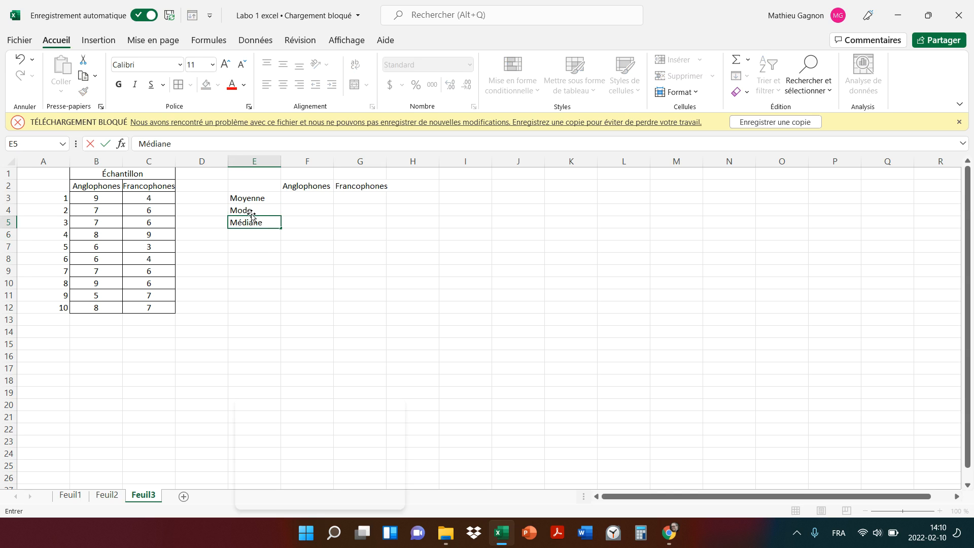
{"action": "key", "text": "Return"}
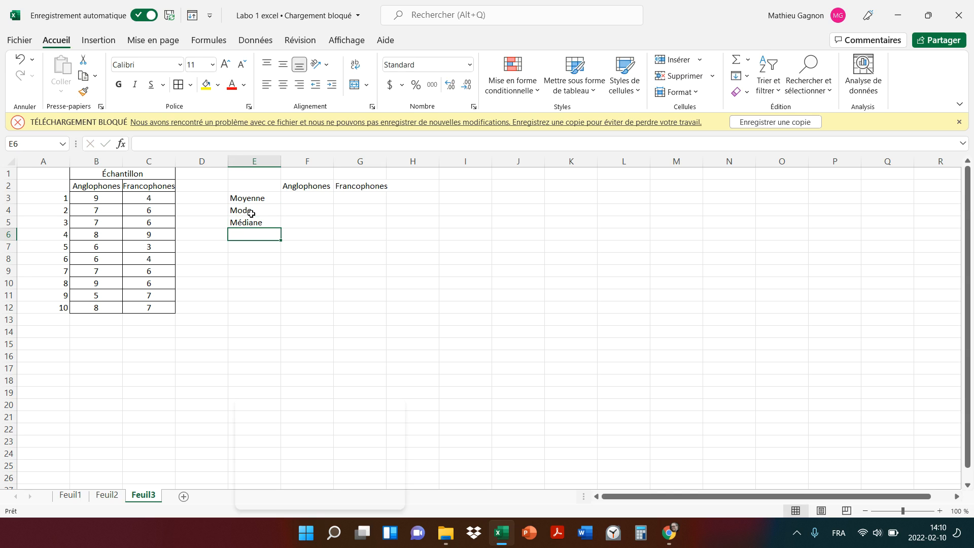
- Enter the row labels Somme, n, SC, Variance and Écart-Type in cells E6 to E10
{"action": "type", "text": "Somme"}
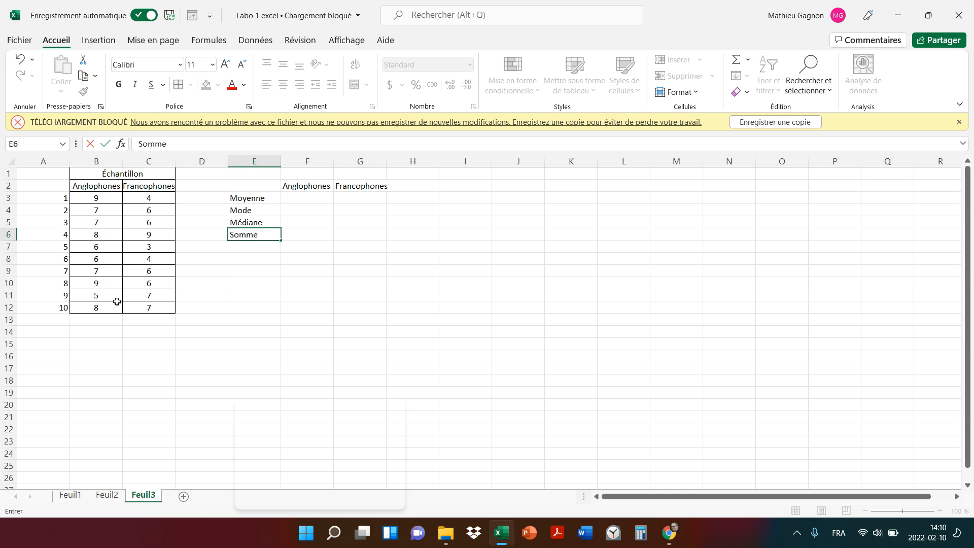
{"action": "key", "text": "Return"}
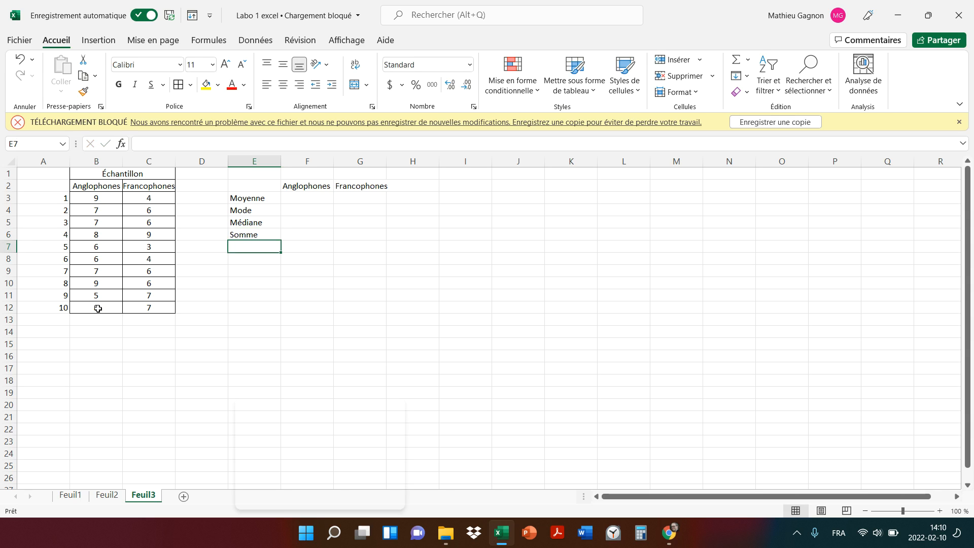
{"action": "type", "text": "n"}
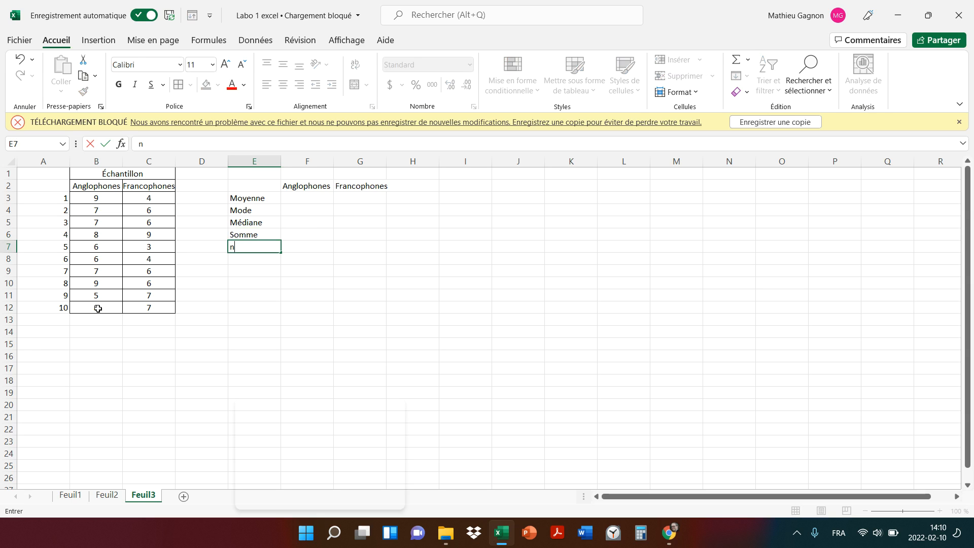
{"action": "key", "text": "Return"}
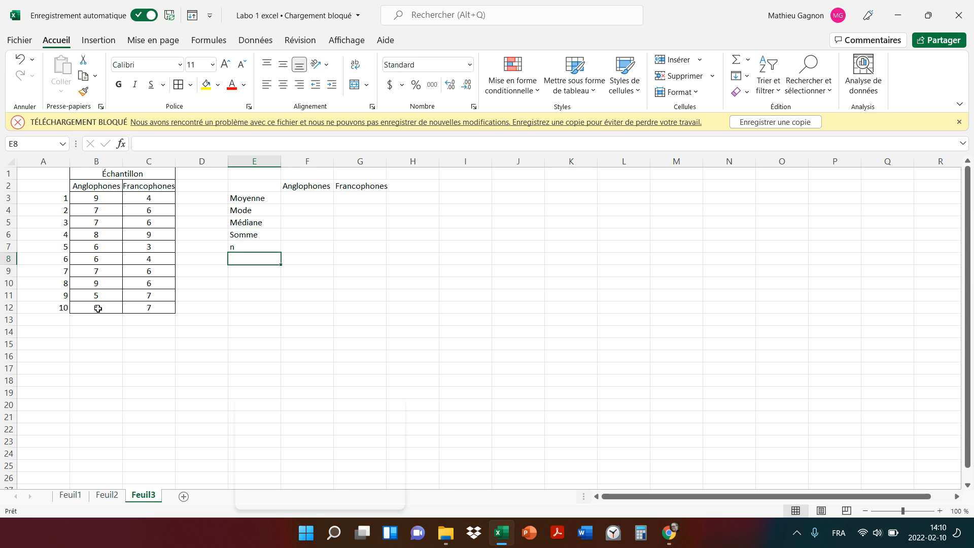
{"action": "type", "text": "SC"}
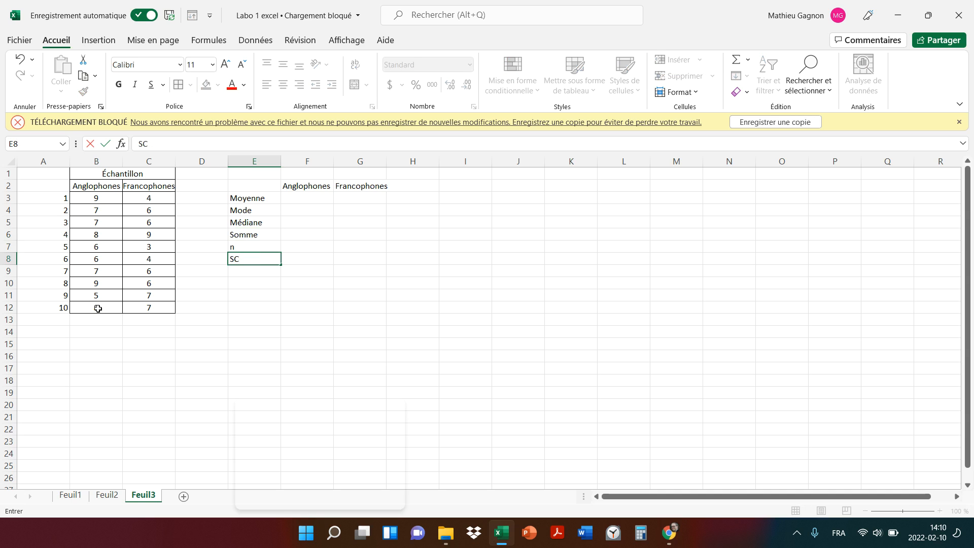
{"action": "key", "text": "Return"}
{"action": "type", "text": "V"}
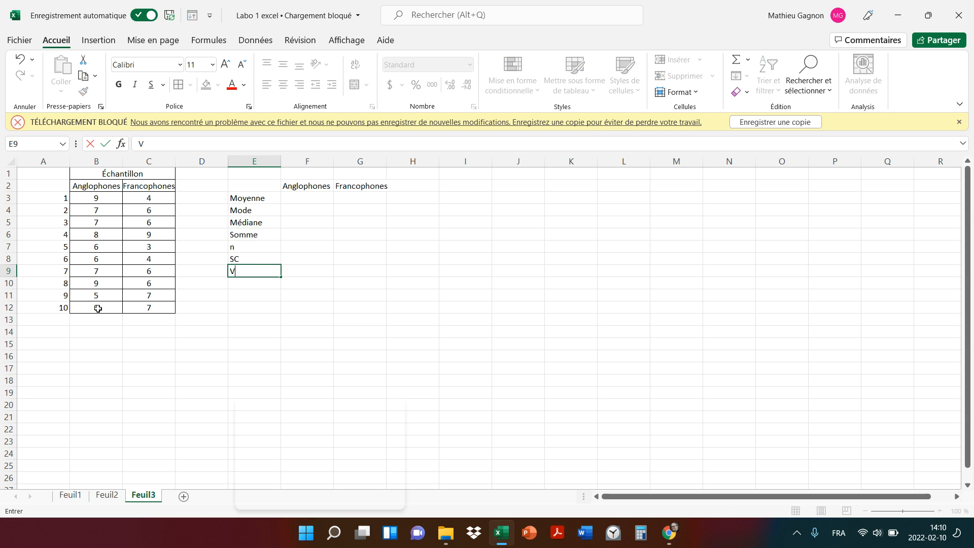
{"action": "type", "text": "ariance"}
{"action": "key", "text": "Return"}
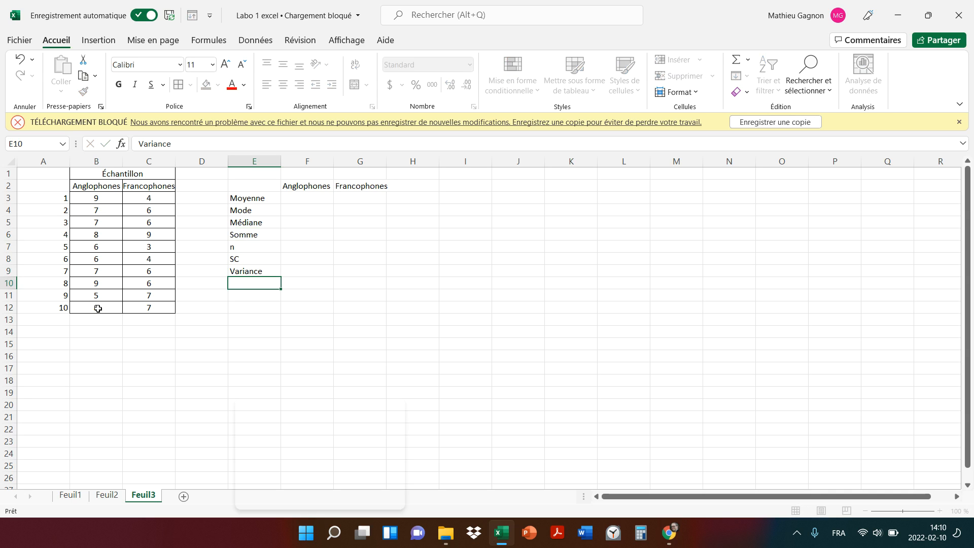
{"action": "type", "text": "Écart-Type"}
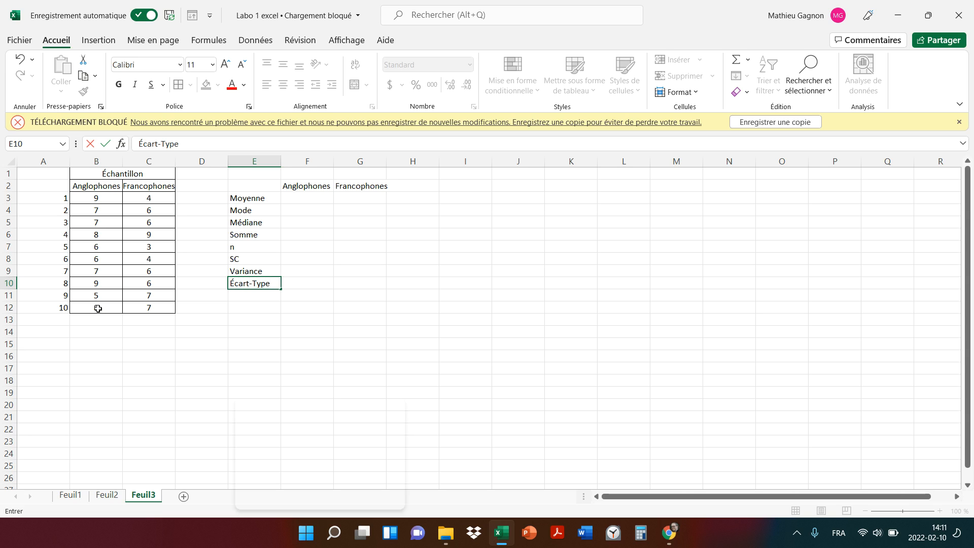
{"action": "key", "text": "Tab"}
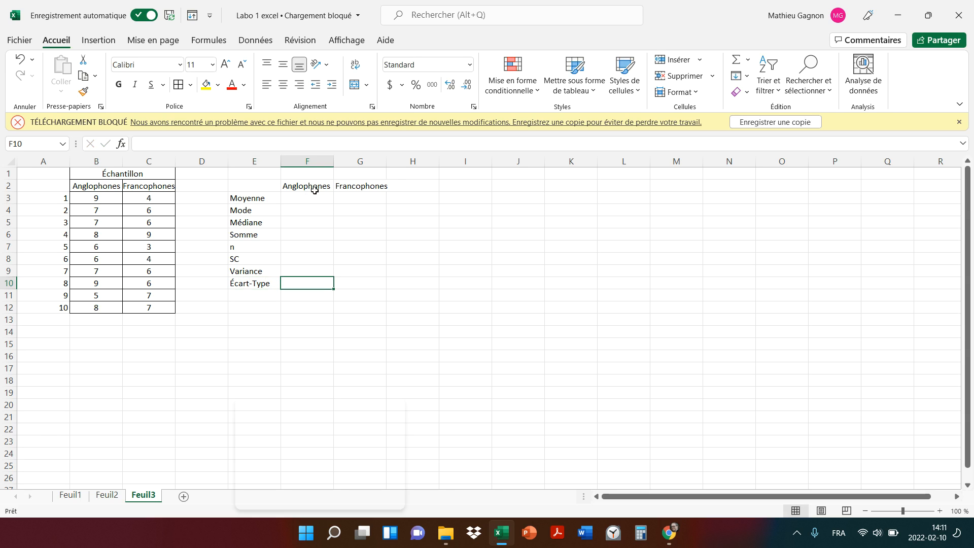
- Make the column headers in F2:G2 and the statistic labels in E3:E10 bold
{"action": "left_click_drag", "start_coordinate": [314, 189], "coordinate": [339, 189]}
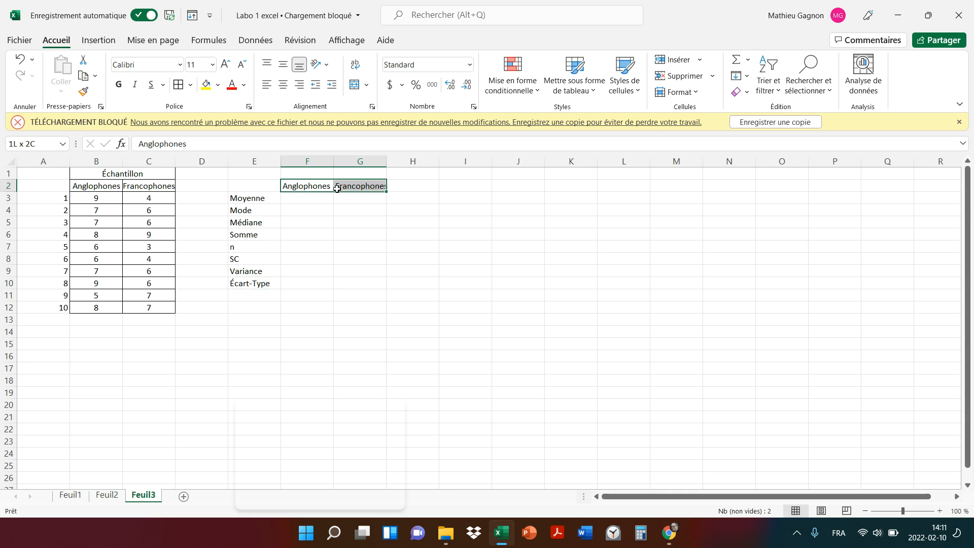
{"action": "left_click", "coordinate": [119, 85]}
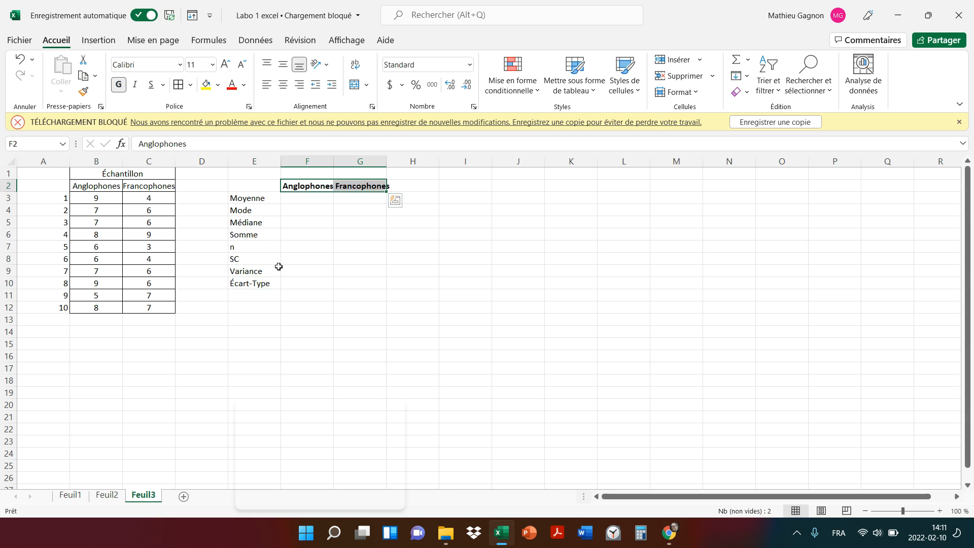
{"action": "left_click", "coordinate": [242, 199]}
{"action": "left_click_drag", "start_coordinate": [243, 200], "coordinate": [259, 281]}
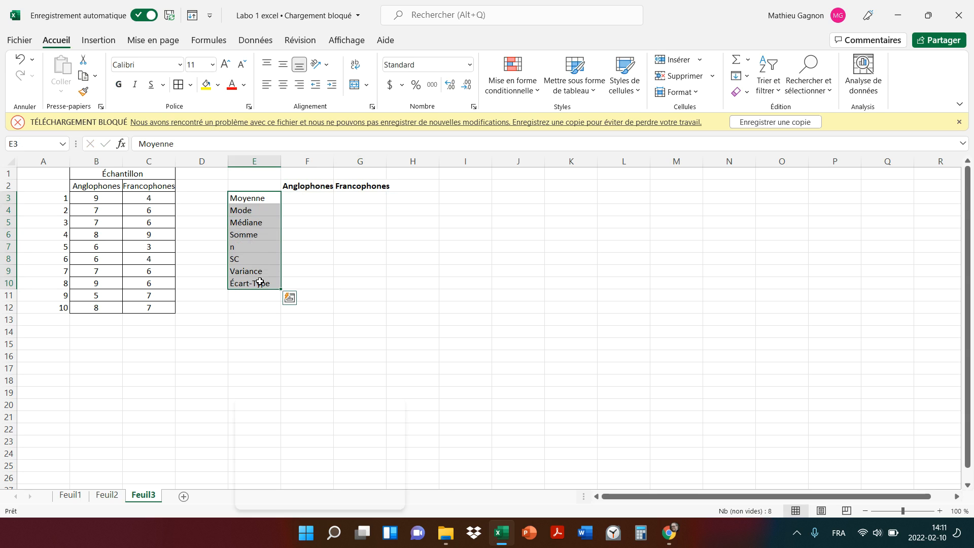
{"action": "left_click", "coordinate": [119, 85]}
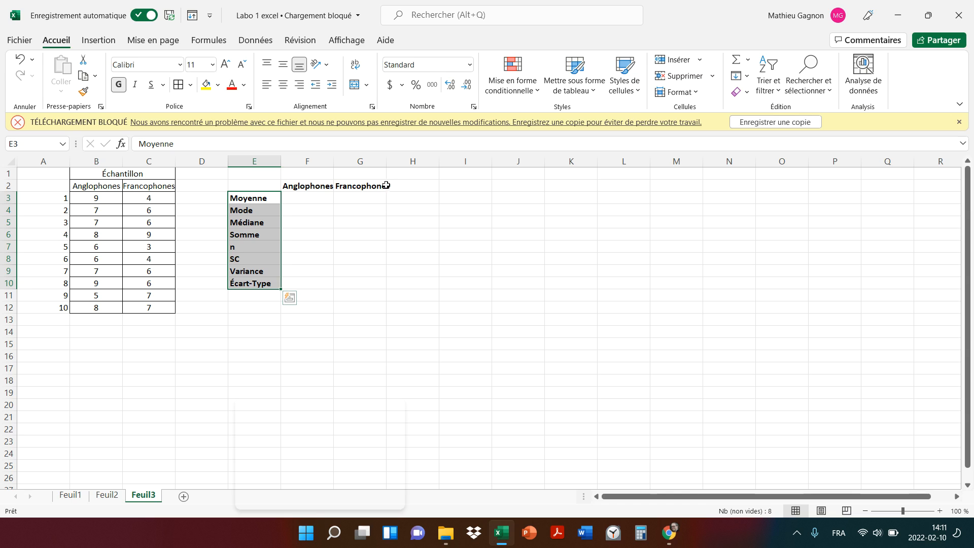
- Widen column G slightly so the bold Francophones header fits
{"action": "left_click_drag", "start_coordinate": [387, 162], "coordinate": [393, 163]}
{"action": "left_click", "coordinate": [472, 245]}
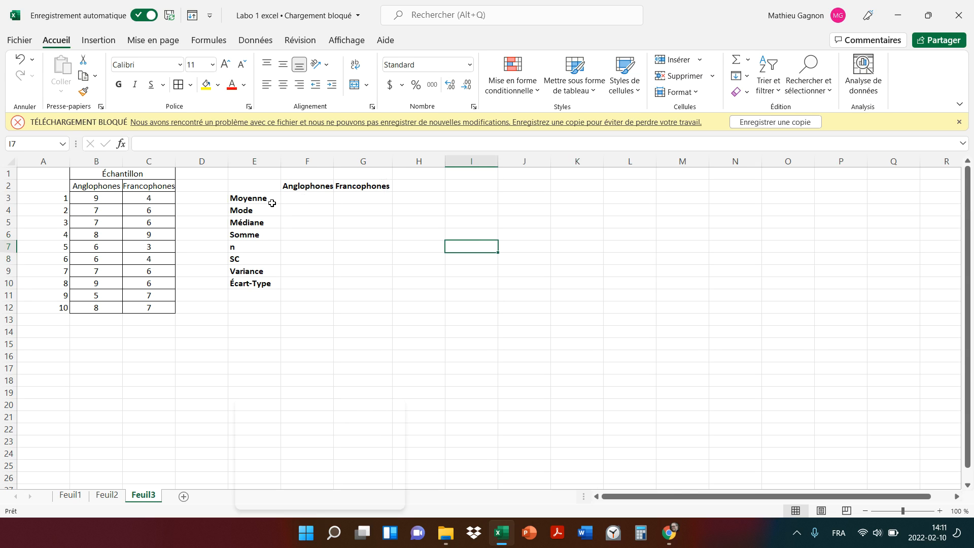
- Calculate the Anglophones mean in cell F3 with the formula =MOYENNE(B3:B12)
{"action": "left_click", "coordinate": [300, 199]}
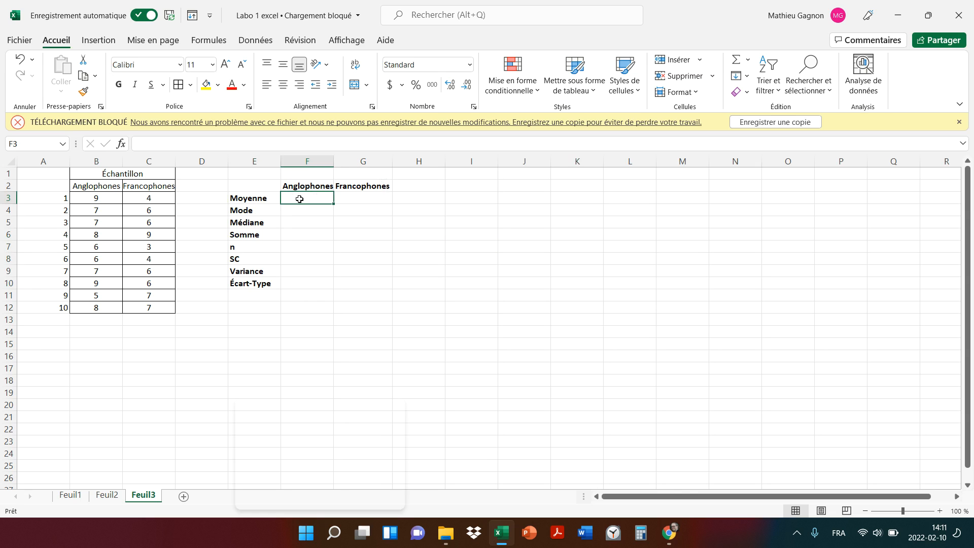
{"action": "type", "text": "="}
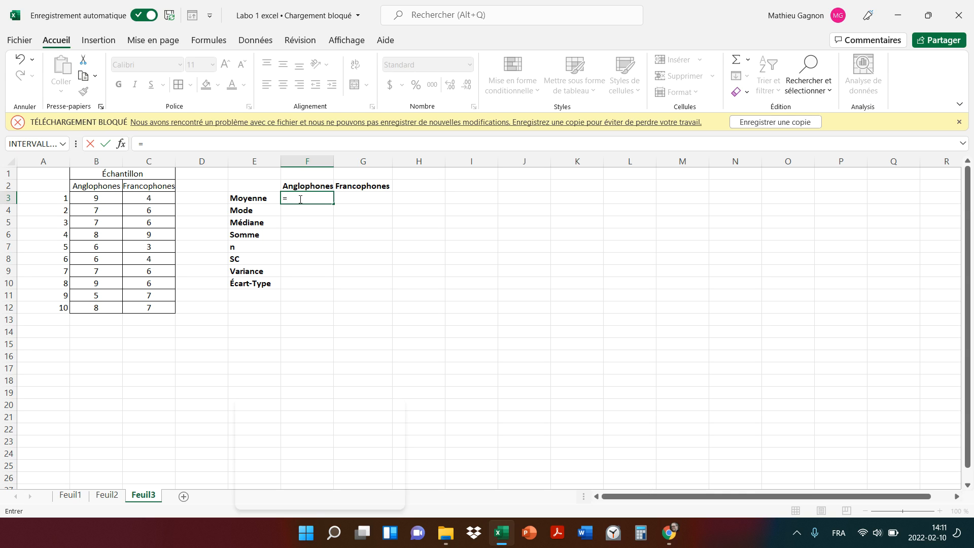
{"action": "type", "text": "mo"}
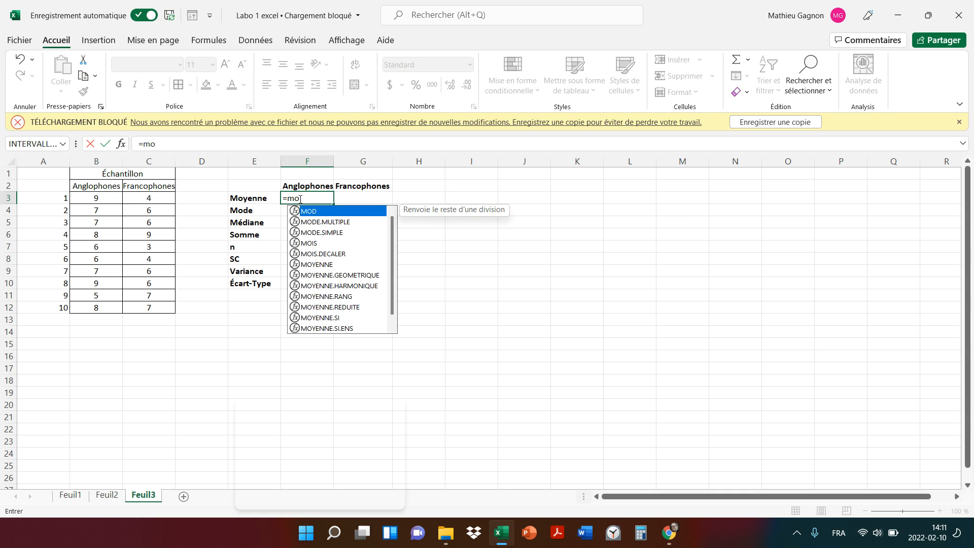
{"action": "type", "text": "y"}
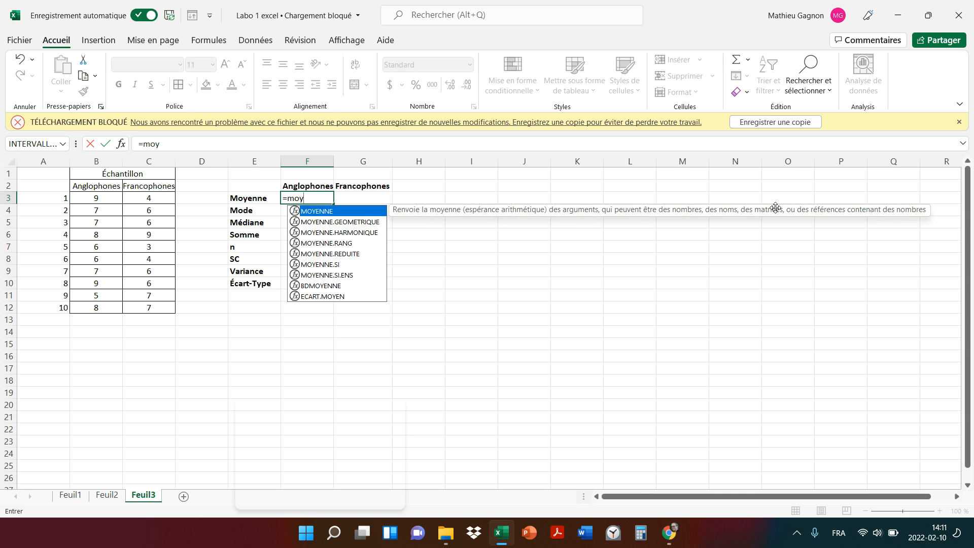
{"action": "double_click", "coordinate": [312, 213]}
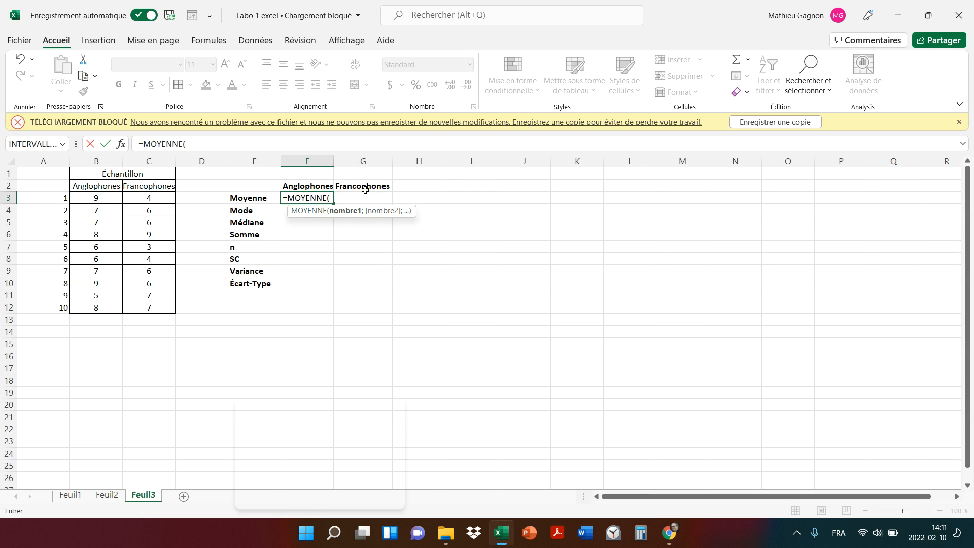
{"action": "left_click_drag", "start_coordinate": [87, 198], "coordinate": [97, 304]}
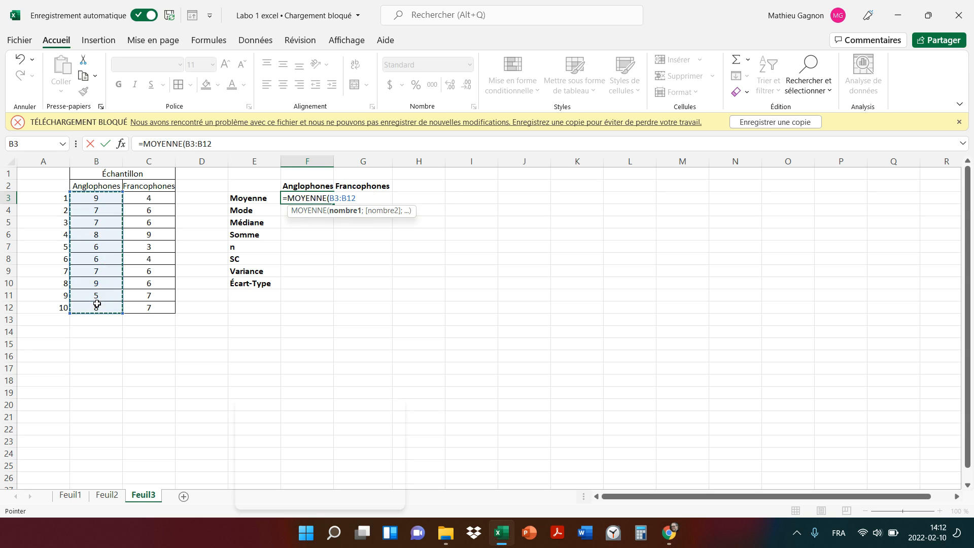
{"action": "type", "text": ")"}
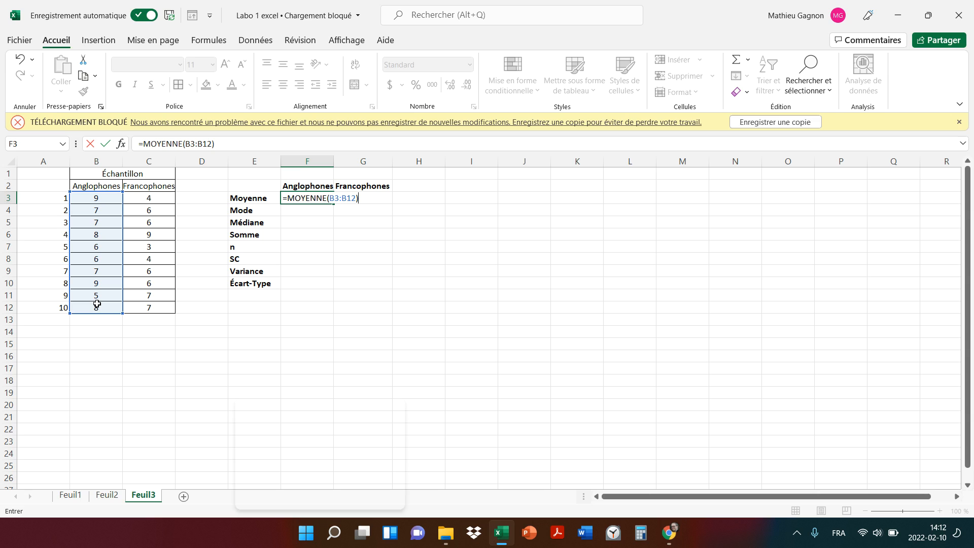
{"action": "key", "text": "Return"}
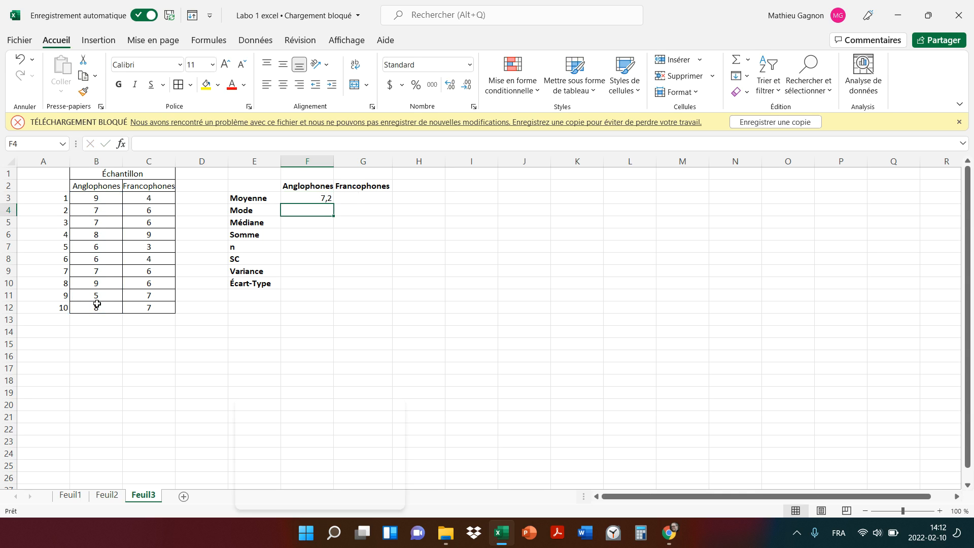
- Calculate the Francophones mean in cell G3 with the formula =MOYENNE(C3:C12)
{"action": "left_click", "coordinate": [363, 198]}
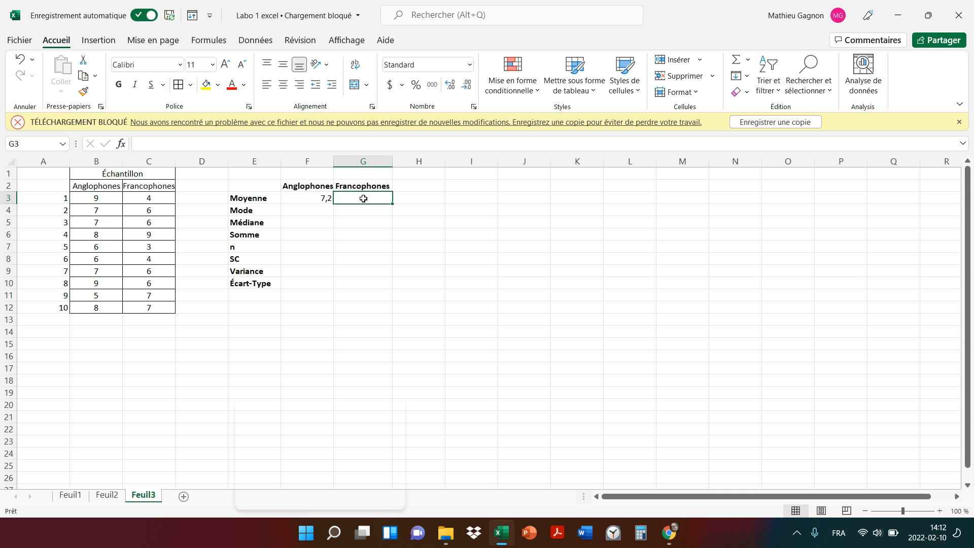
{"action": "type", "text": "=mo"}
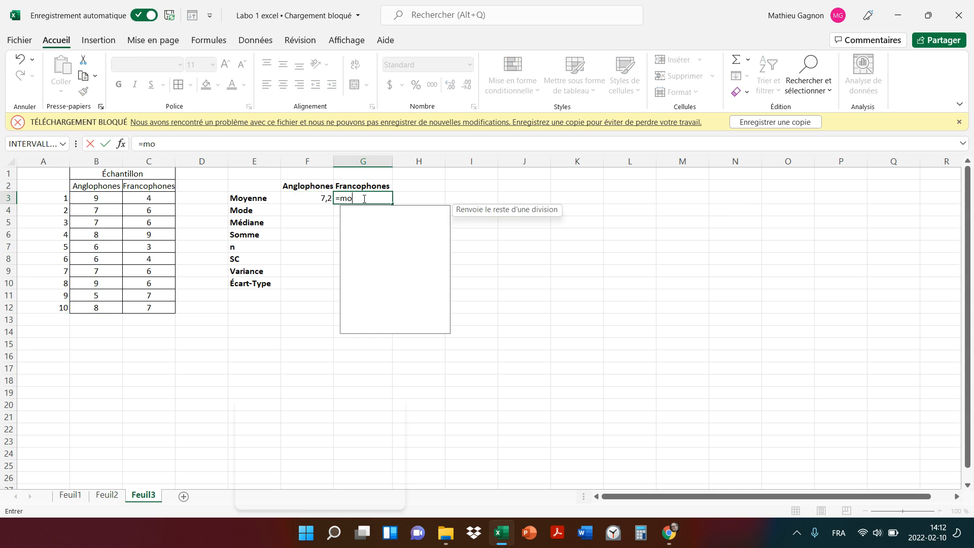
{"action": "type", "text": "yenne("}
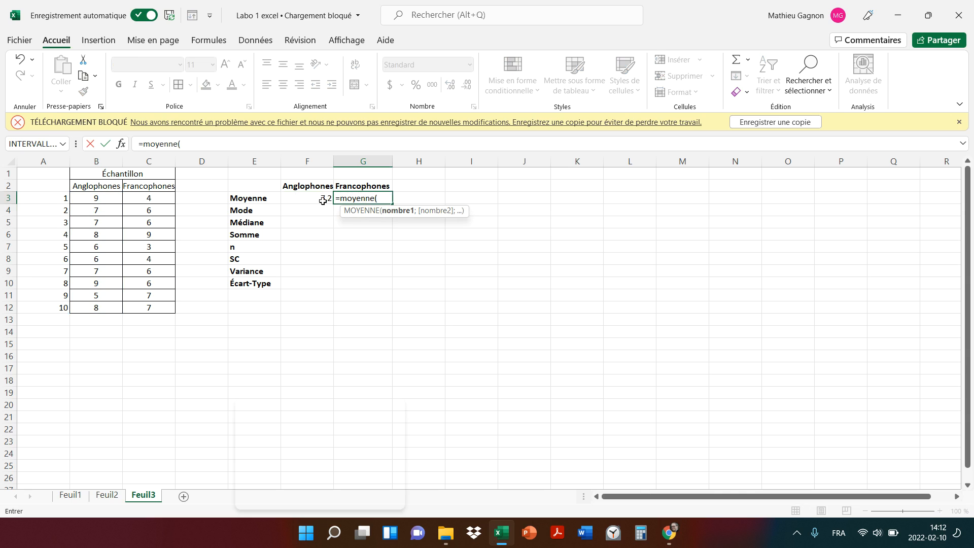
{"action": "left_click_drag", "start_coordinate": [142, 198], "coordinate": [151, 313]}
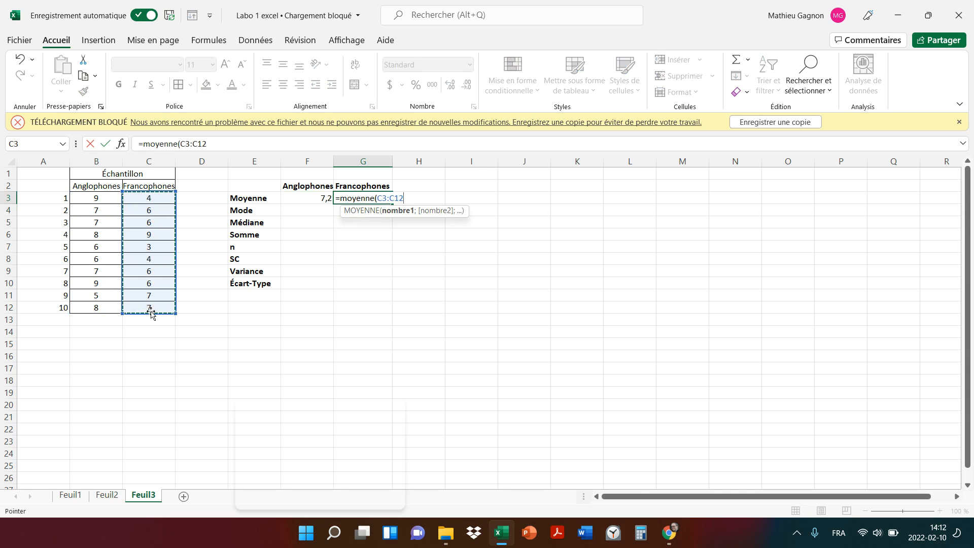
{"action": "type", "text": ")"}
{"action": "key", "text": "Return"}
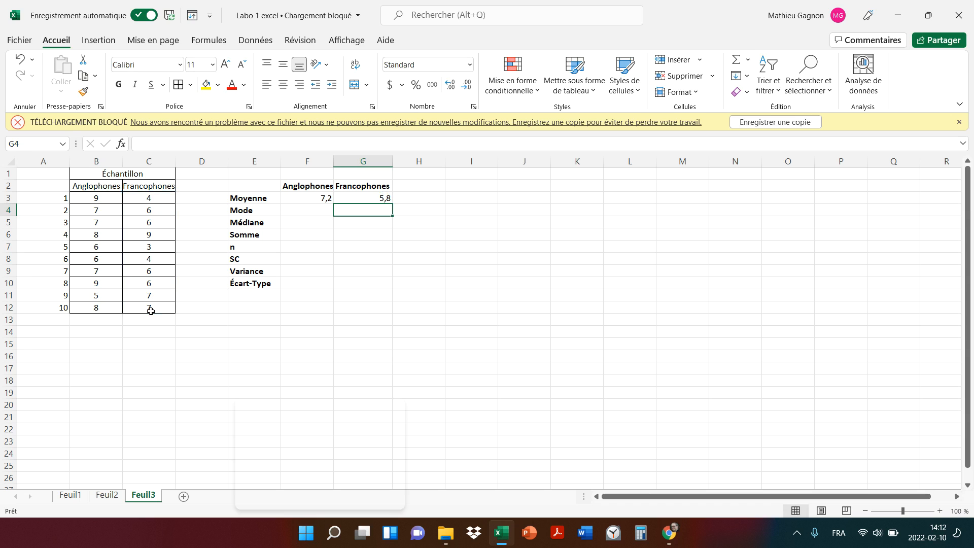
- Calculate the Anglophones mode in cell F4 with the formula =MODE.SIMPLE(B3:B12)
{"action": "key", "text": "Left"}
{"action": "key", "text": "Left"}
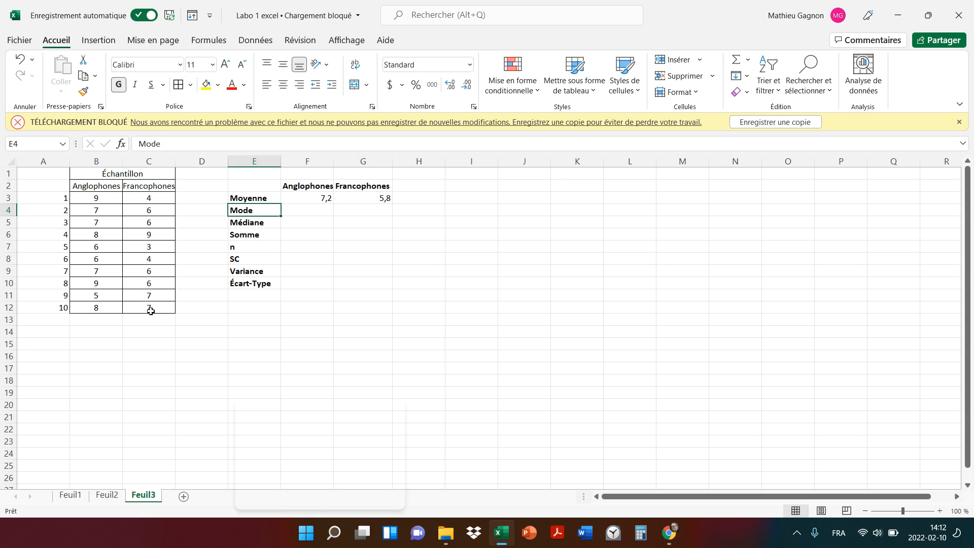
{"action": "key", "text": "Right"}
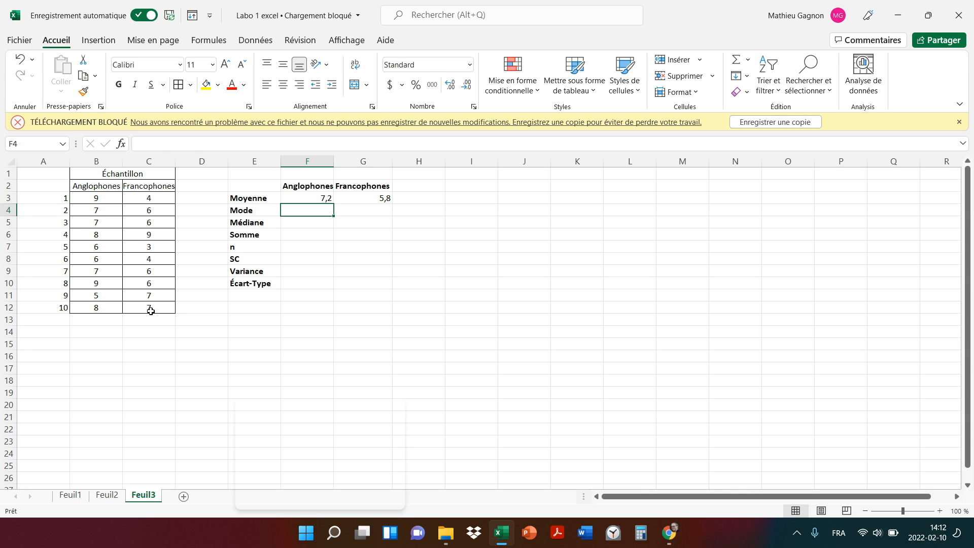
{"action": "type", "text": "="}
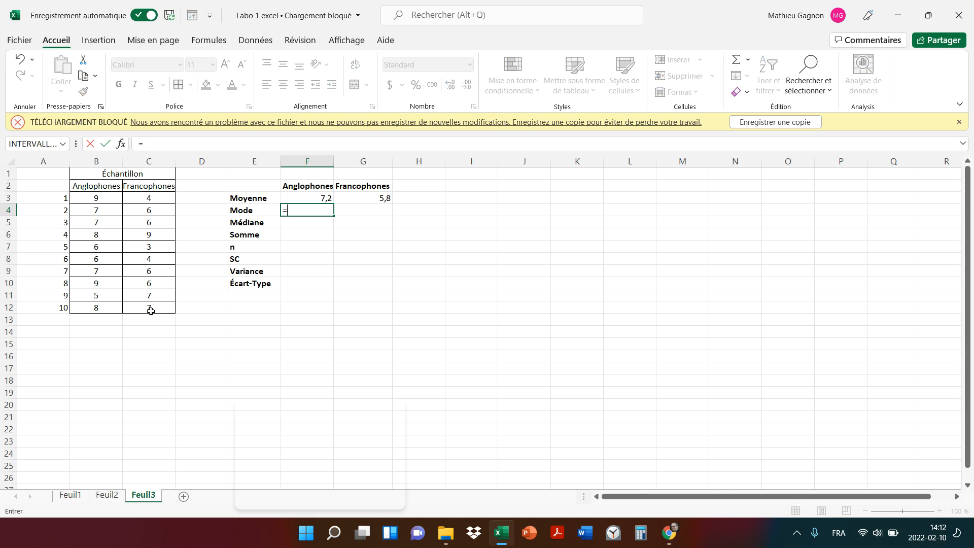
{"action": "type", "text": "mo"}
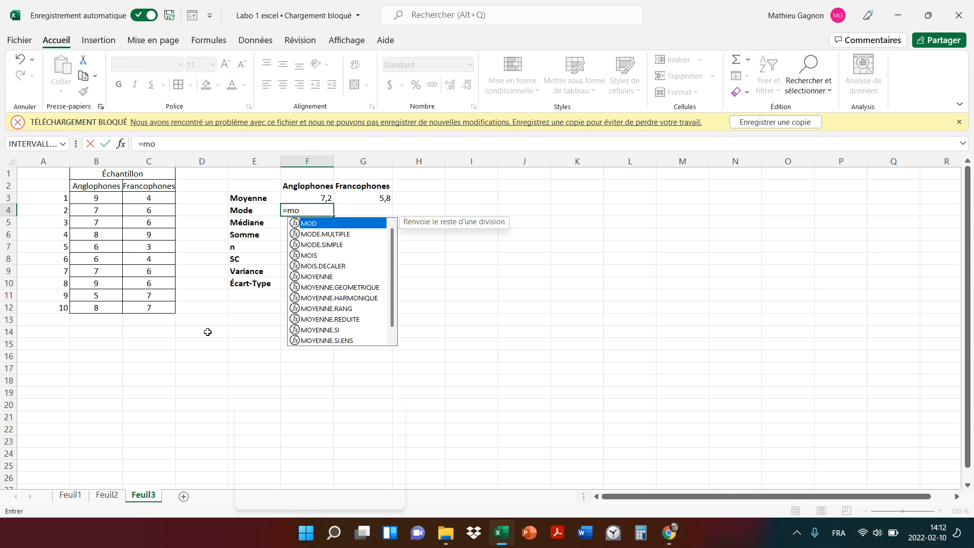
{"action": "type", "text": "de"}
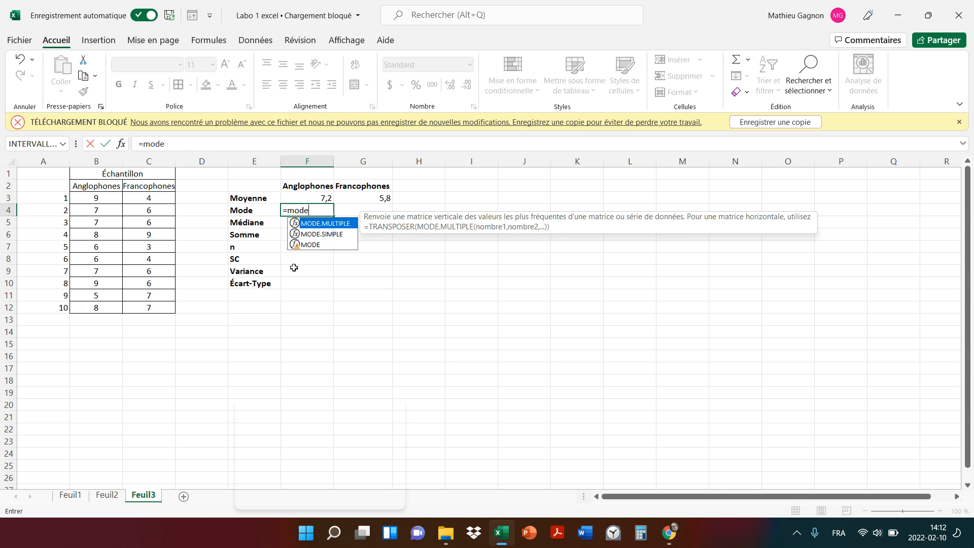
{"action": "left_click", "coordinate": [334, 234]}
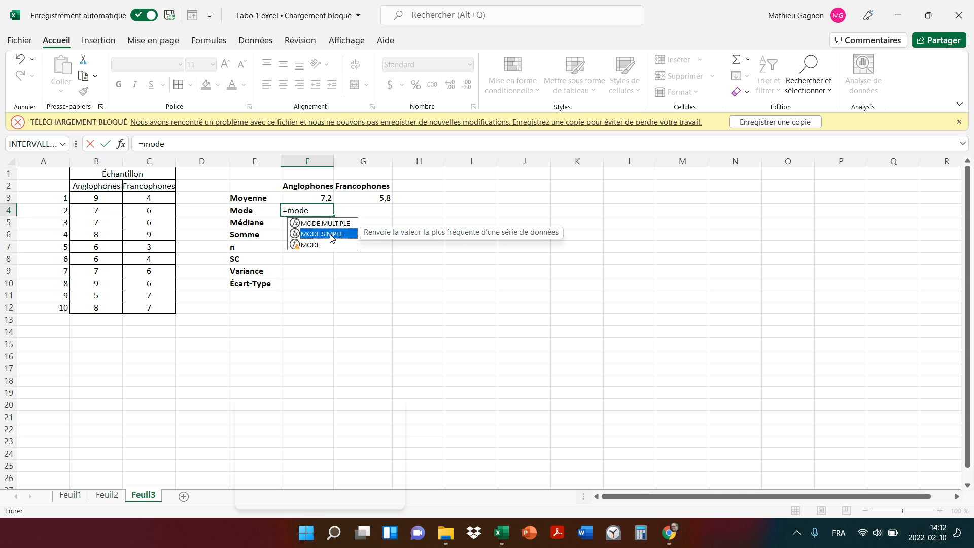
{"action": "double_click", "coordinate": [332, 237]}
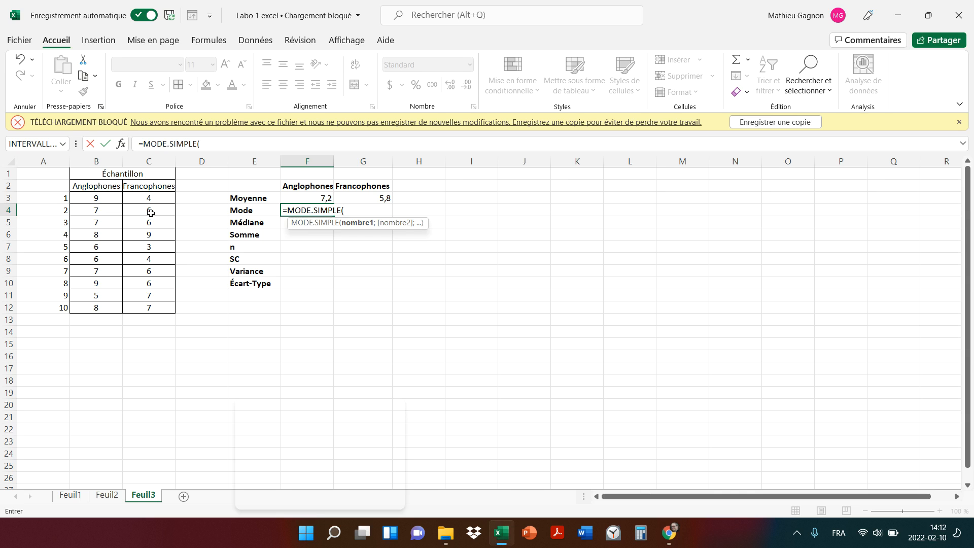
{"action": "left_click", "coordinate": [109, 199]}
{"action": "left_click_drag", "start_coordinate": [108, 199], "coordinate": [114, 308]}
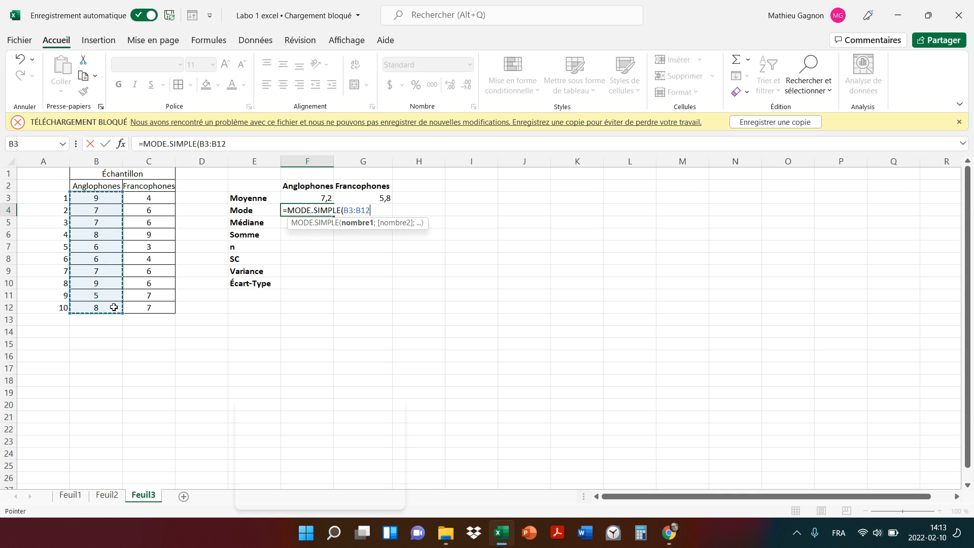
{"action": "type", "text": ")"}
{"action": "key", "text": "Return"}
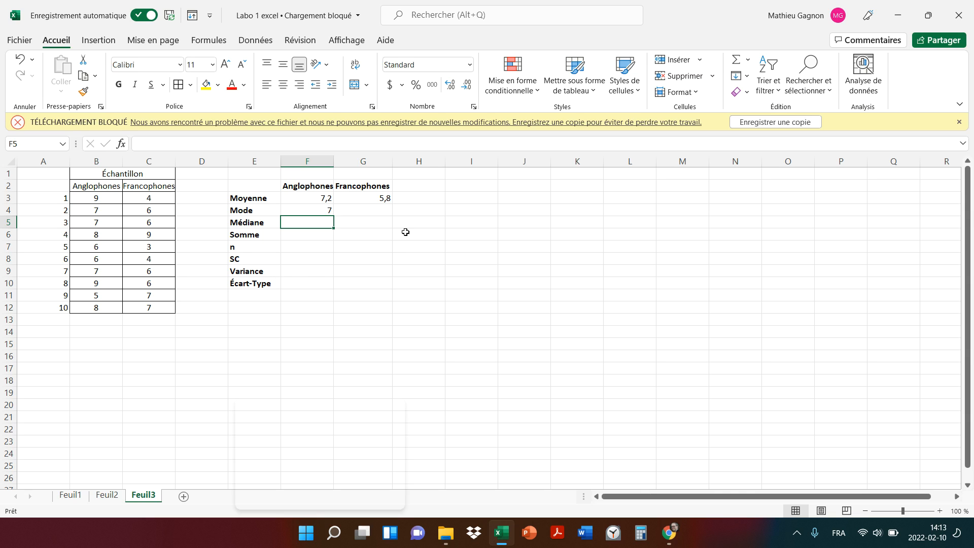
- Calculate the Francophones mode in cell G4 with the formula =MODE.SIMPLE(C3:C12)
{"action": "left_click", "coordinate": [365, 209]}
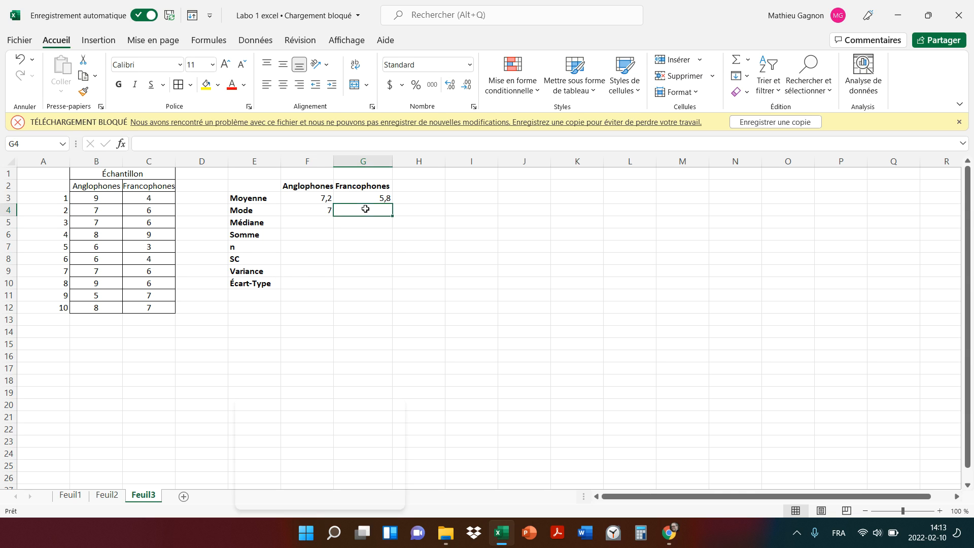
{"action": "type", "text": "=mode"}
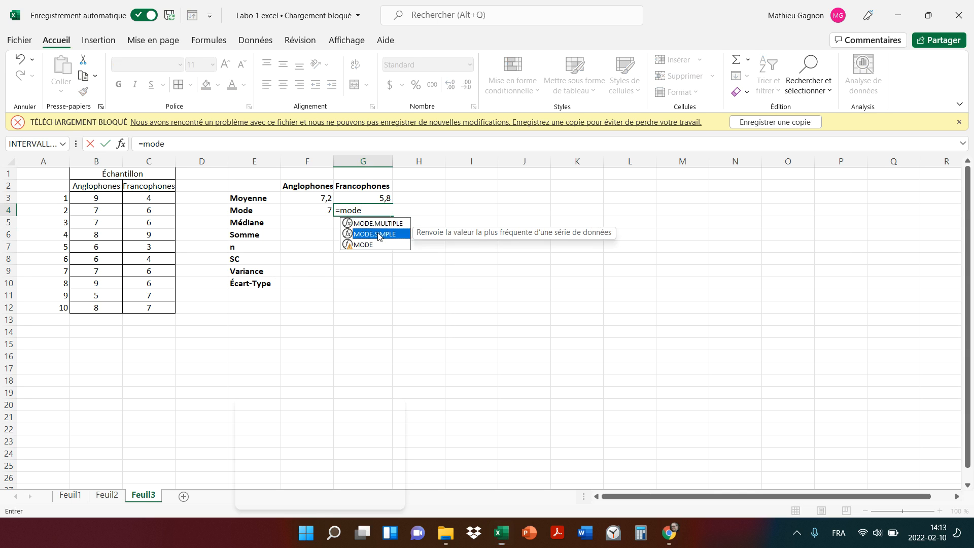
{"action": "double_click", "coordinate": [378, 234]}
{"action": "left_click_drag", "start_coordinate": [148, 195], "coordinate": [153, 303]}
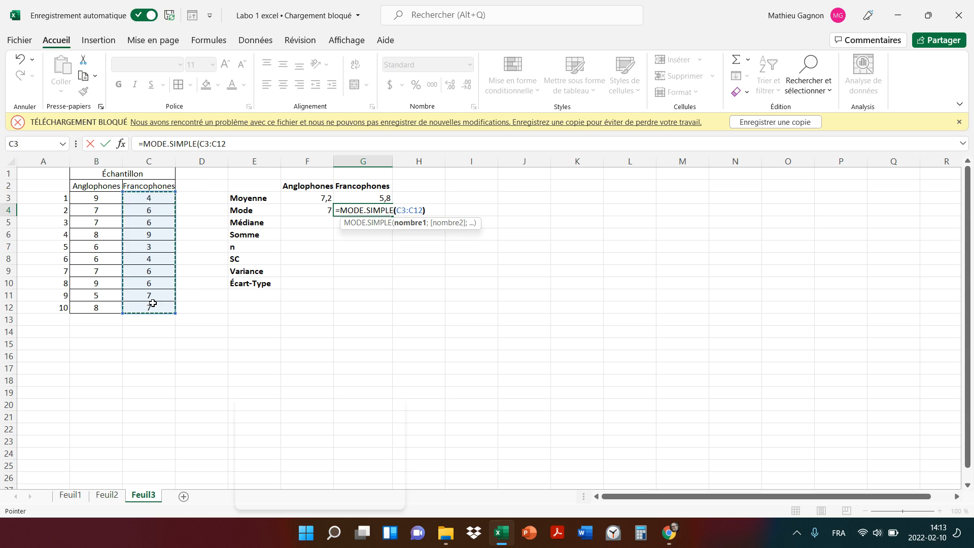
{"action": "key", "text": "Return"}
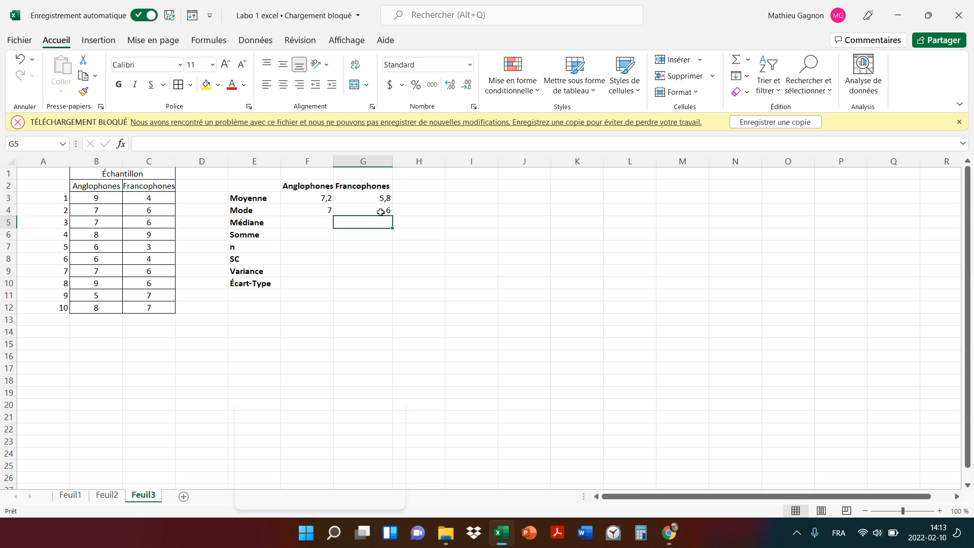
- Calculate the Anglophones median in cell F5 with the formula =MEDIANE(B3:B12)
{"action": "left_click", "coordinate": [314, 224]}
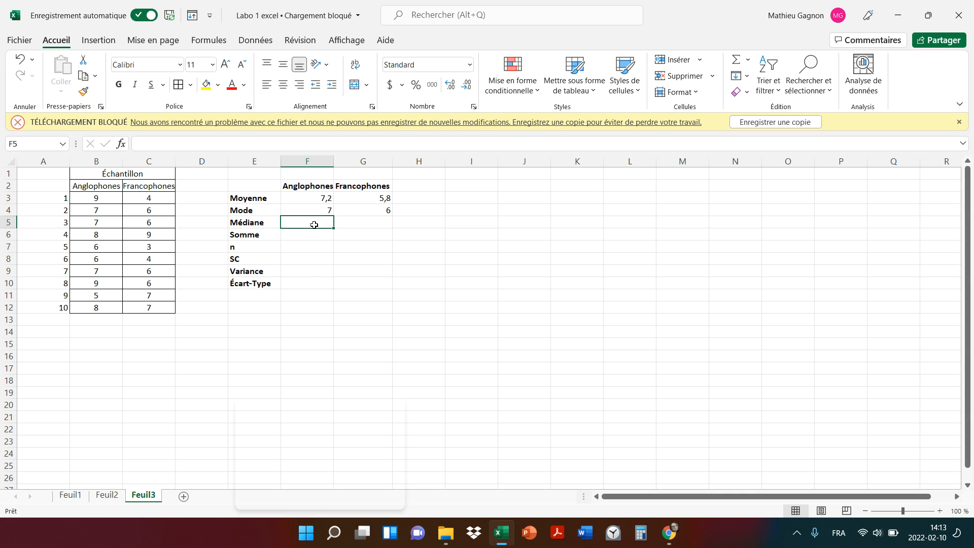
{"action": "type", "text": "="}
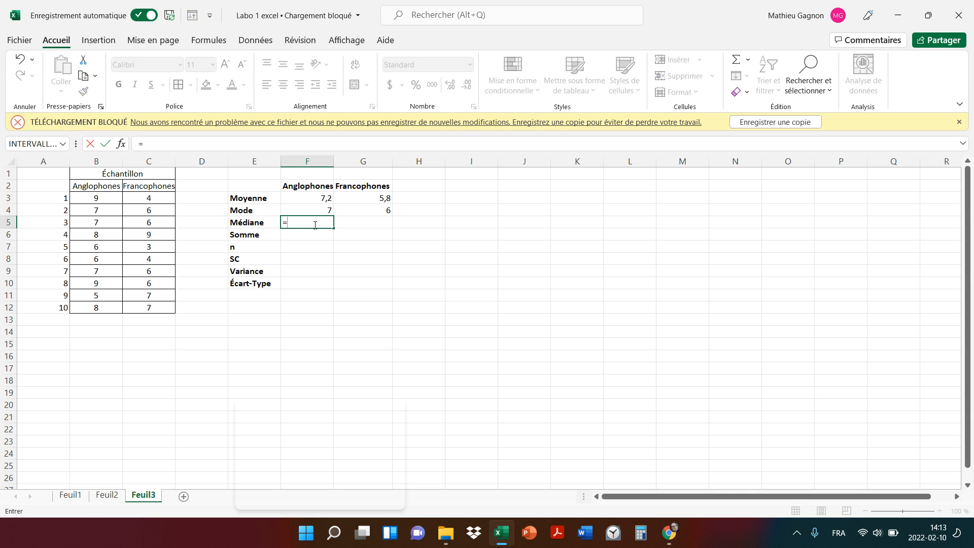
{"action": "type", "text": "med"}
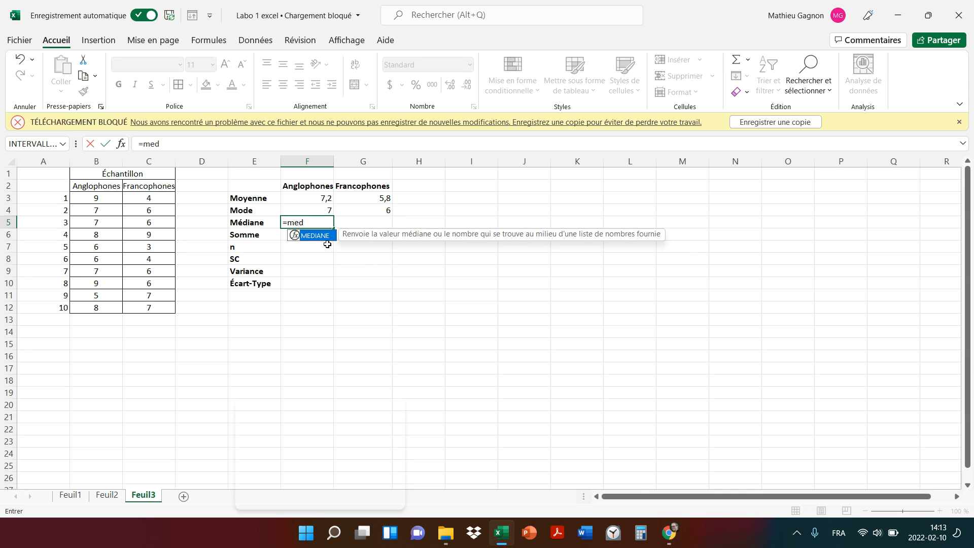
{"action": "double_click", "coordinate": [317, 236]}
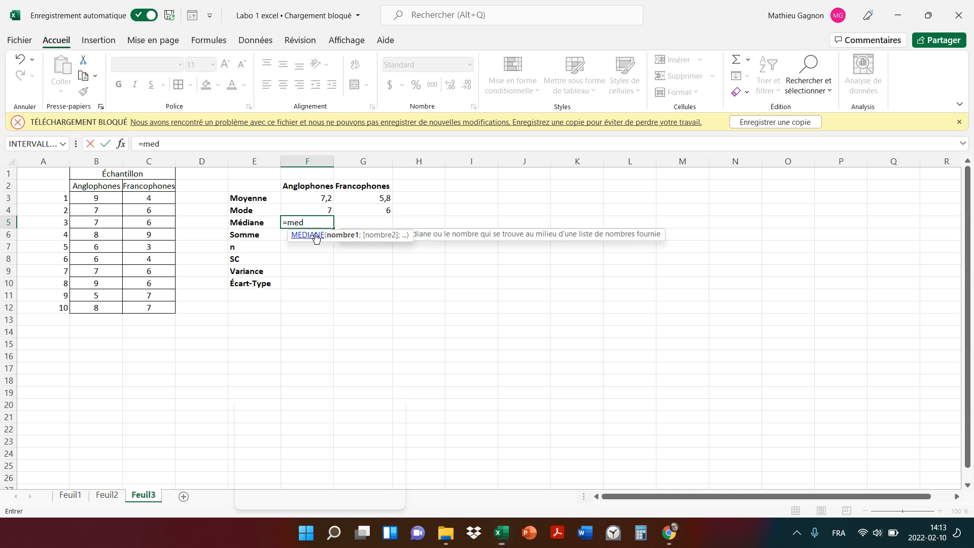
{"action": "left_click_drag", "start_coordinate": [108, 197], "coordinate": [117, 310]}
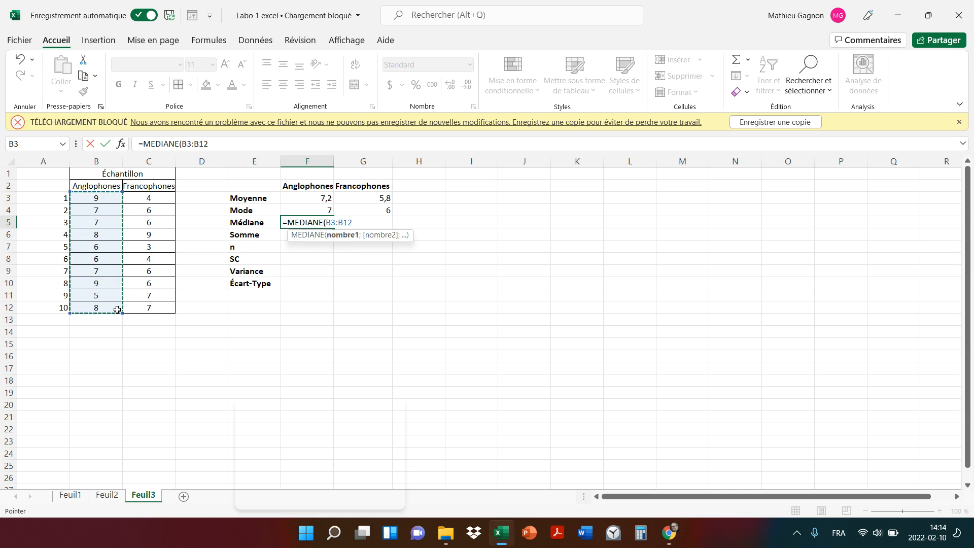
{"action": "type", "text": ")"}
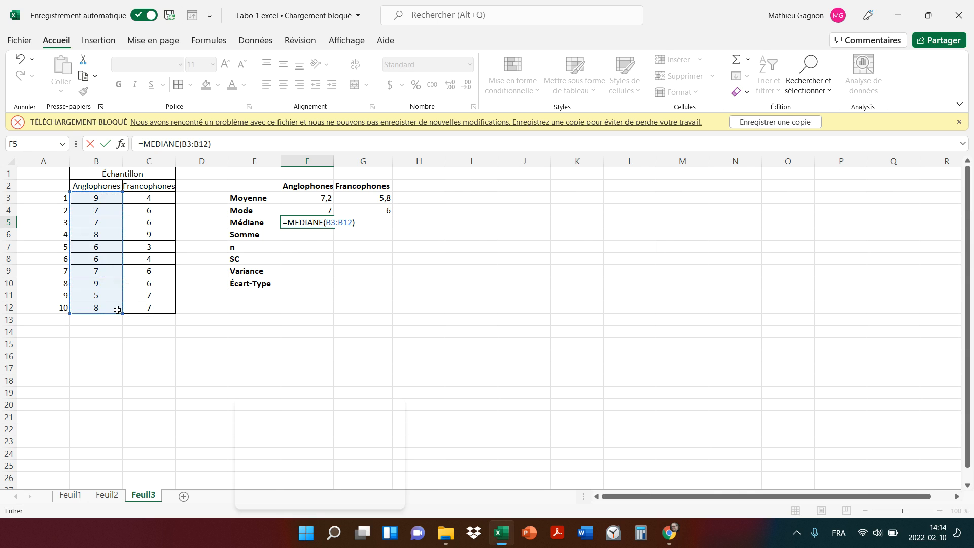
{"action": "key", "text": "Return"}
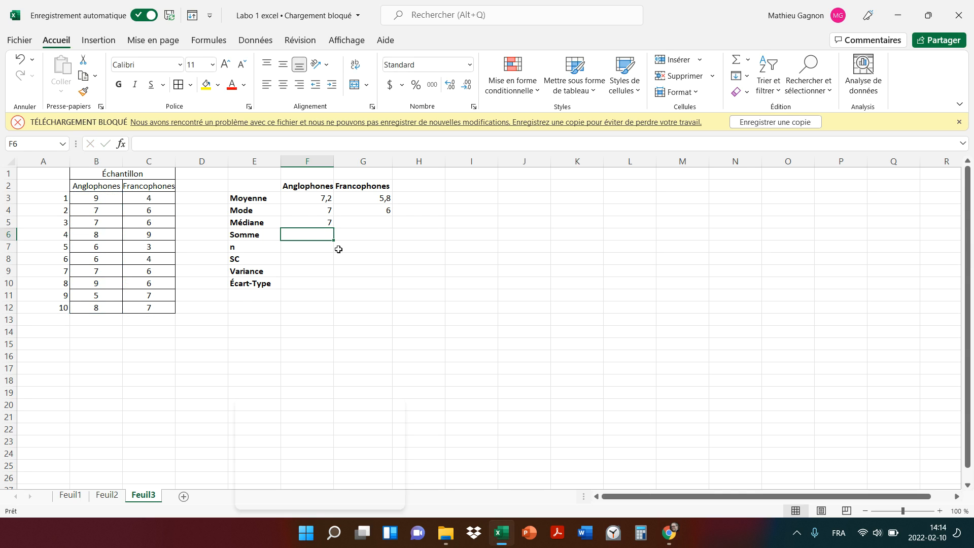
- Calculate the Francophones median in cell G5 with the formula =MEDIANE(C3:C12)
{"action": "left_click", "coordinate": [370, 225]}
{"action": "type", "text": "="}
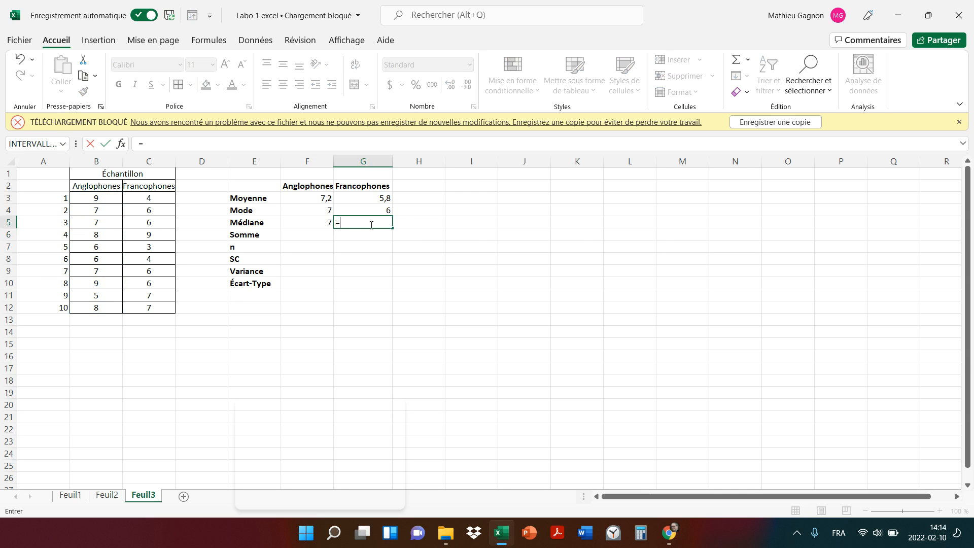
{"action": "type", "text": "med"}
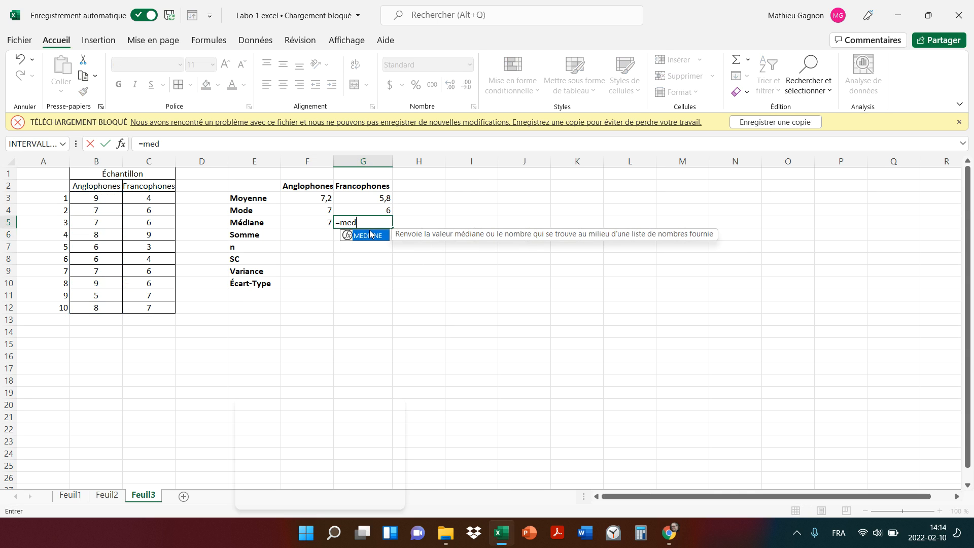
{"action": "double_click", "coordinate": [368, 236]}
{"action": "left_click_drag", "start_coordinate": [161, 200], "coordinate": [143, 307]}
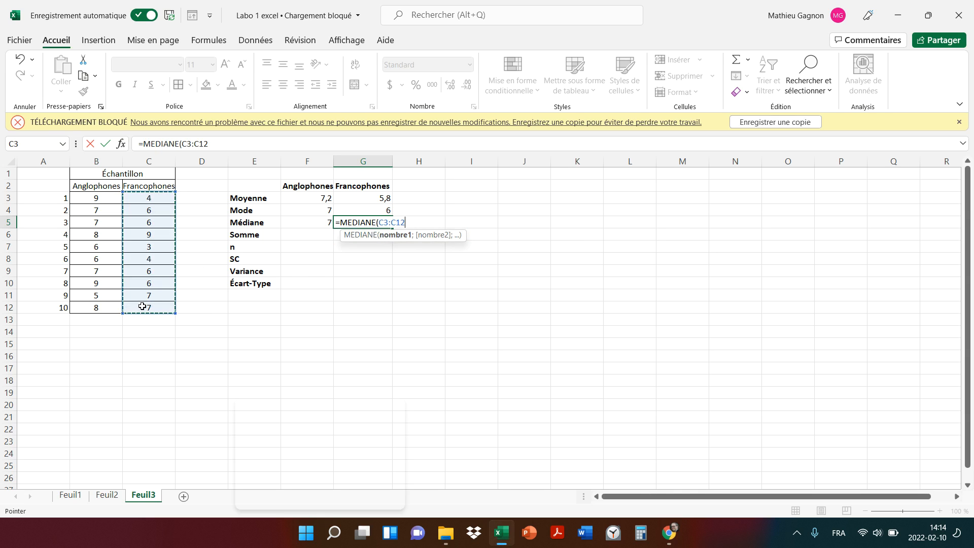
{"action": "key", "text": "Return"}
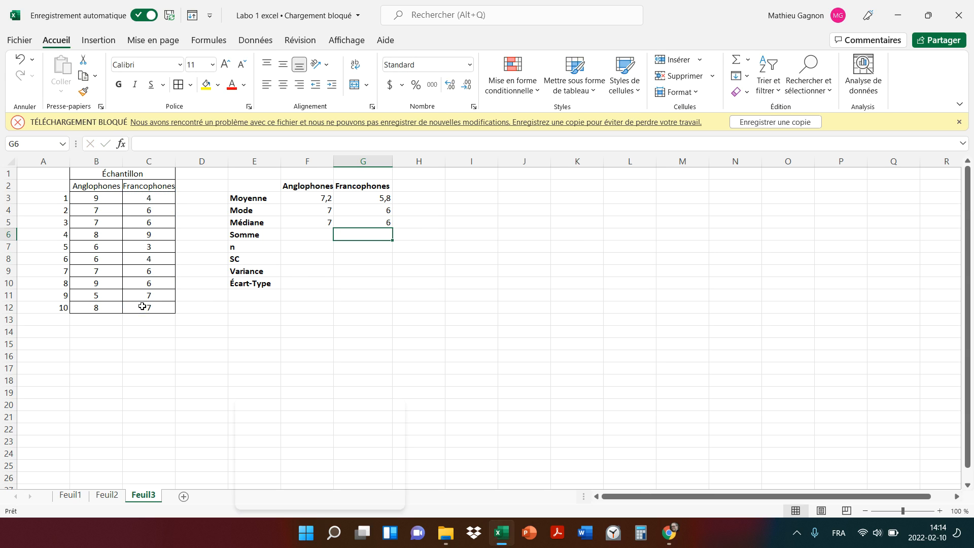
- Calculate the Anglophones sum in cell F6 with the formula =SOMME(B3:B12)
{"action": "key", "text": "Left"}
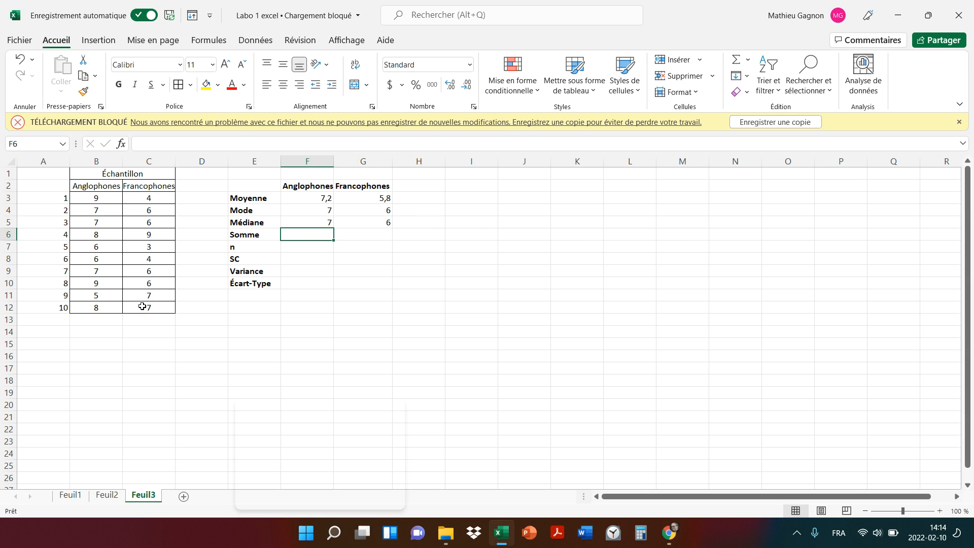
{"action": "type", "text": "=somme"}
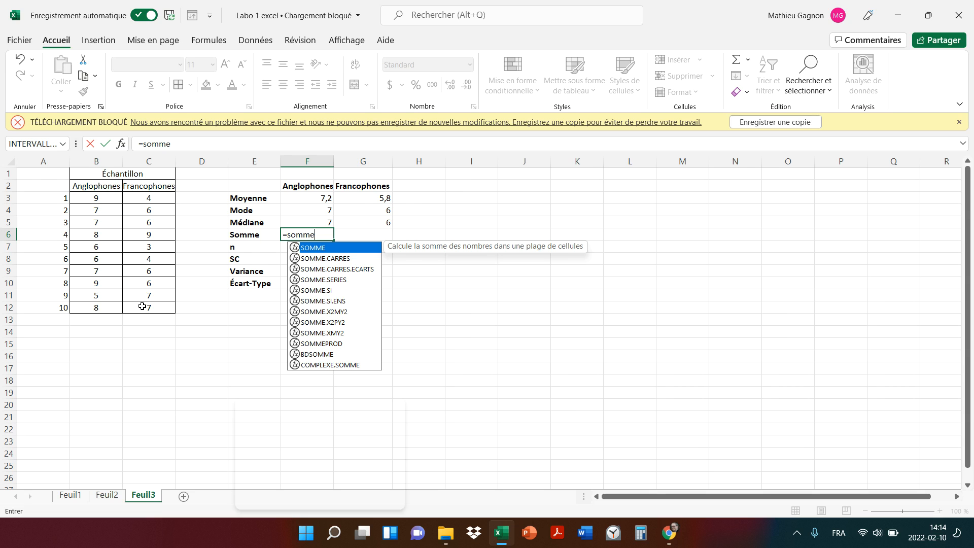
{"action": "type", "text": "("}
{"action": "left_click_drag", "start_coordinate": [91, 196], "coordinate": [97, 311]}
{"action": "type", "text": ")"}
{"action": "key", "text": "Return"}
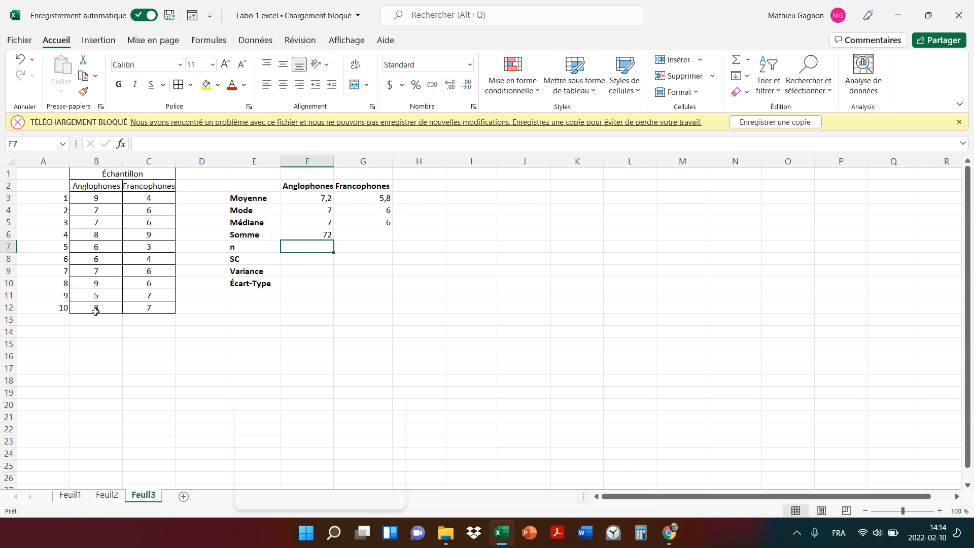
- Calculate the Francophones sum in cell G6 with the formula =SOMME(C3:C12)
{"action": "left_click", "coordinate": [361, 234]}
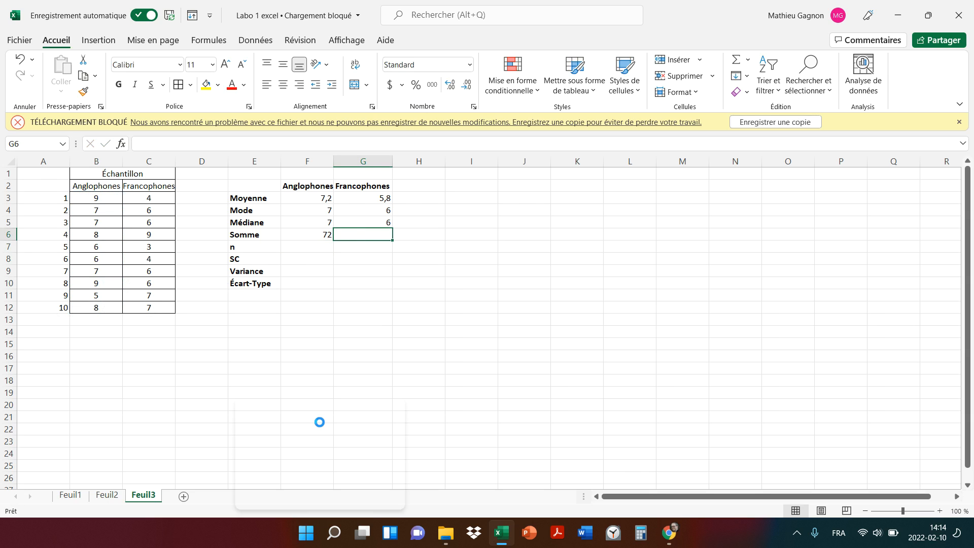
{"action": "type", "text": "=somme("}
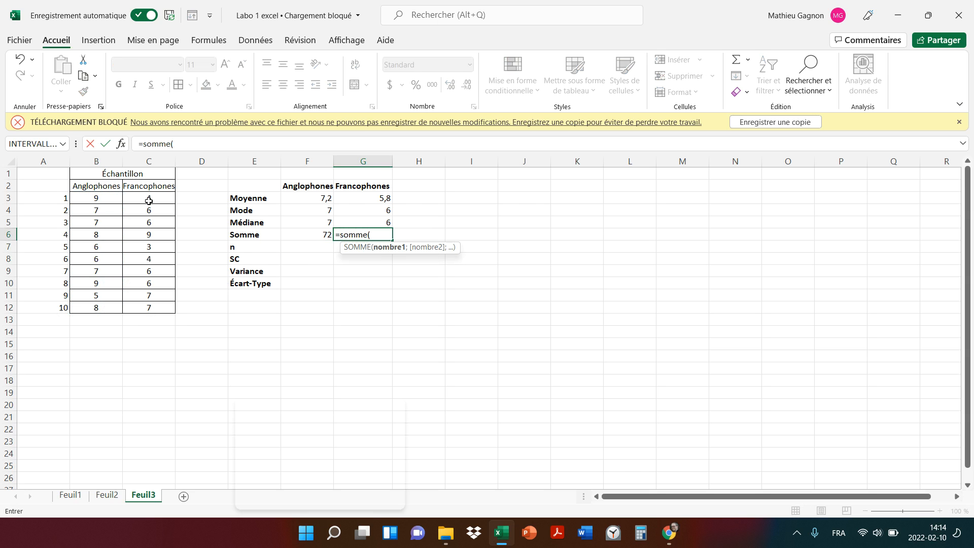
{"action": "left_click_drag", "start_coordinate": [149, 198], "coordinate": [153, 307]}
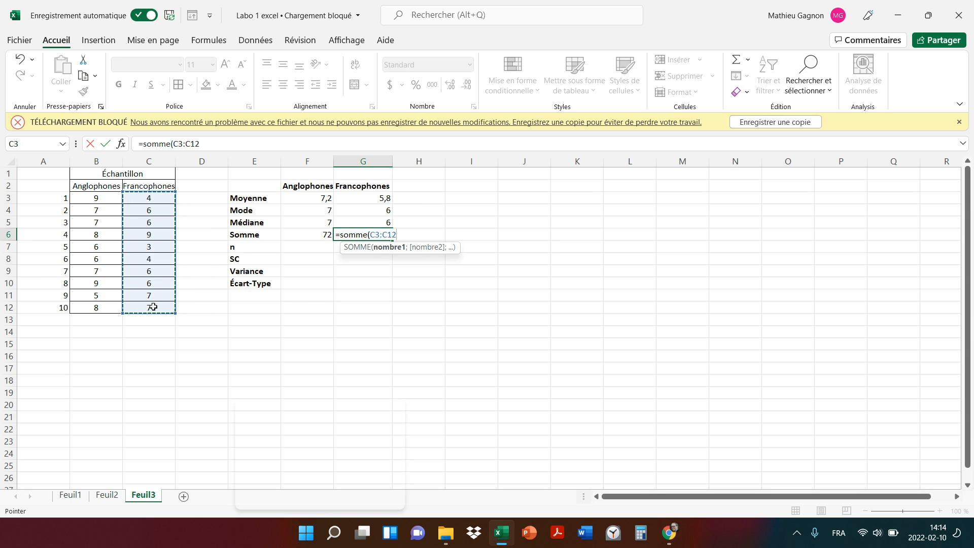
{"action": "type", "text": ")"}
{"action": "key", "text": "Return"}
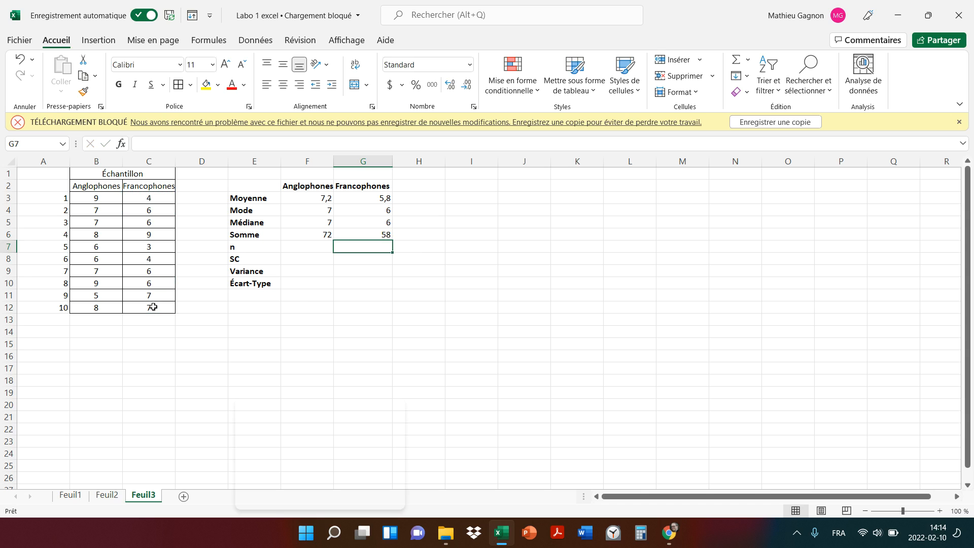
- Count the Anglophones values (n) in cell F7 with the formula =NB(B3:B12)
{"action": "key", "text": "Left"}
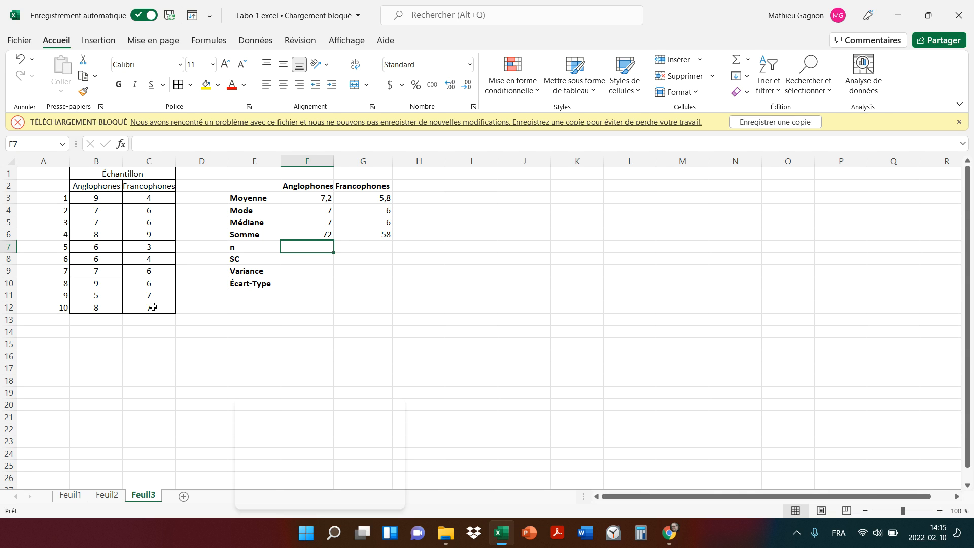
{"action": "type", "text": "=nb"}
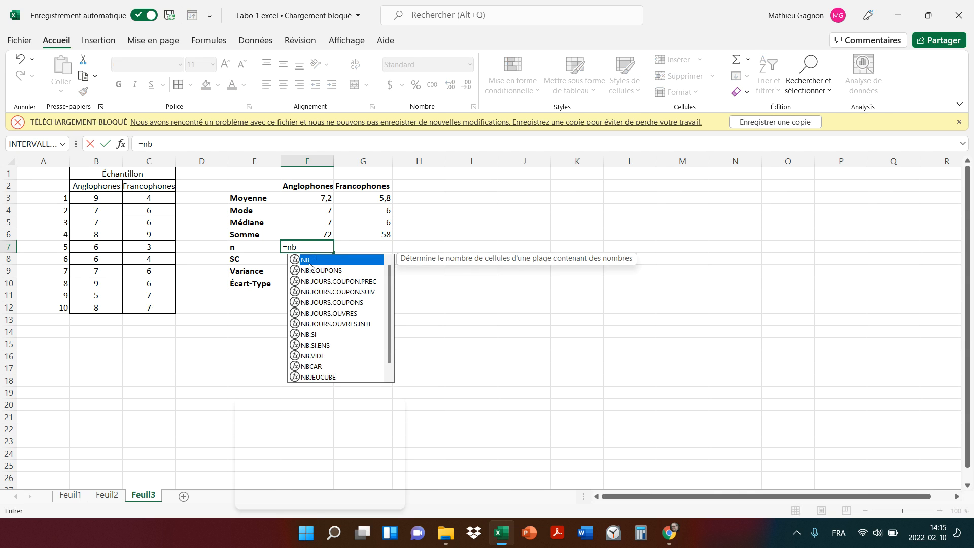
{"action": "double_click", "coordinate": [310, 264]}
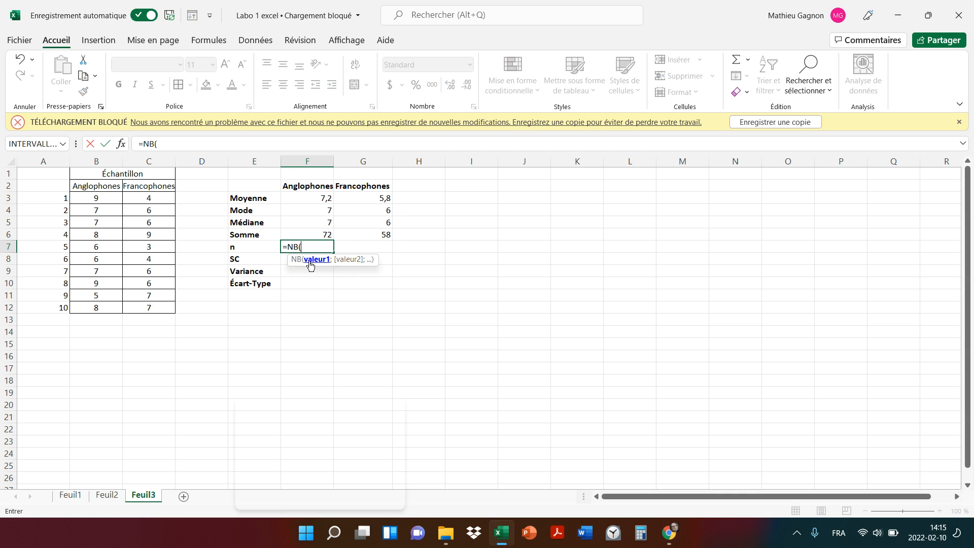
{"action": "left_click_drag", "start_coordinate": [96, 199], "coordinate": [96, 315]}
{"action": "left_click", "coordinate": [98, 319]}
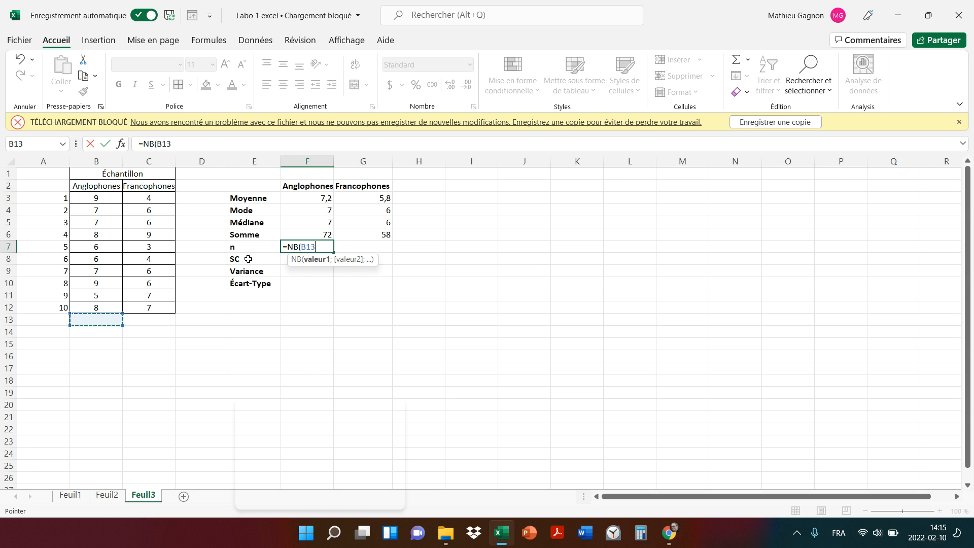
{"action": "key", "text": "BackSpace"}
{"action": "key", "text": "BackSpace"}
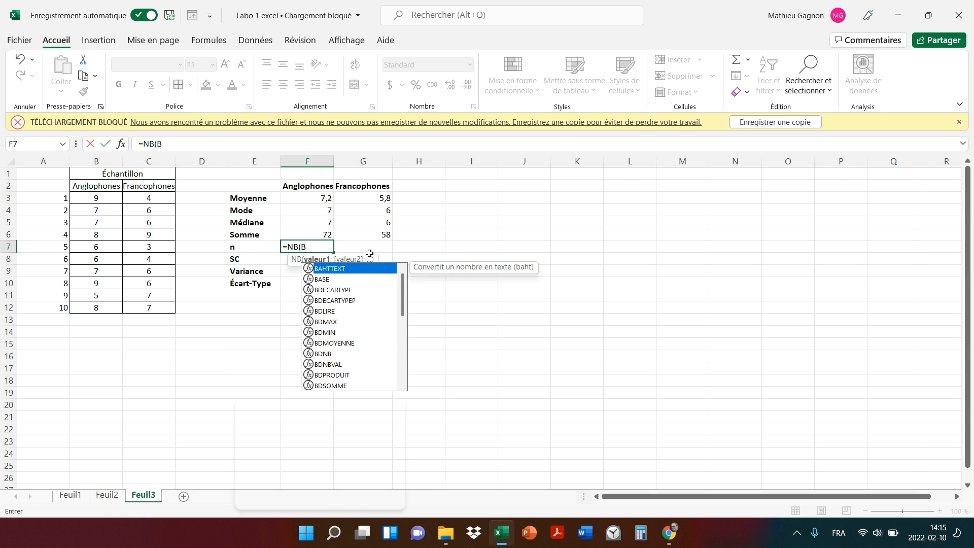
{"action": "key", "text": "BackSpace"}
{"action": "left_click_drag", "start_coordinate": [101, 195], "coordinate": [111, 302]}
{"action": "type", "text": ")"}
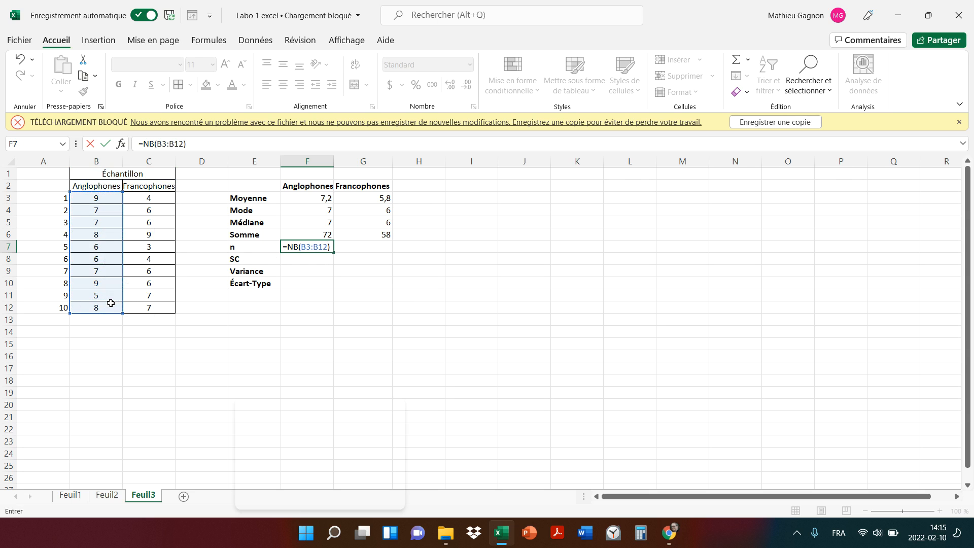
{"action": "key", "text": "Return"}
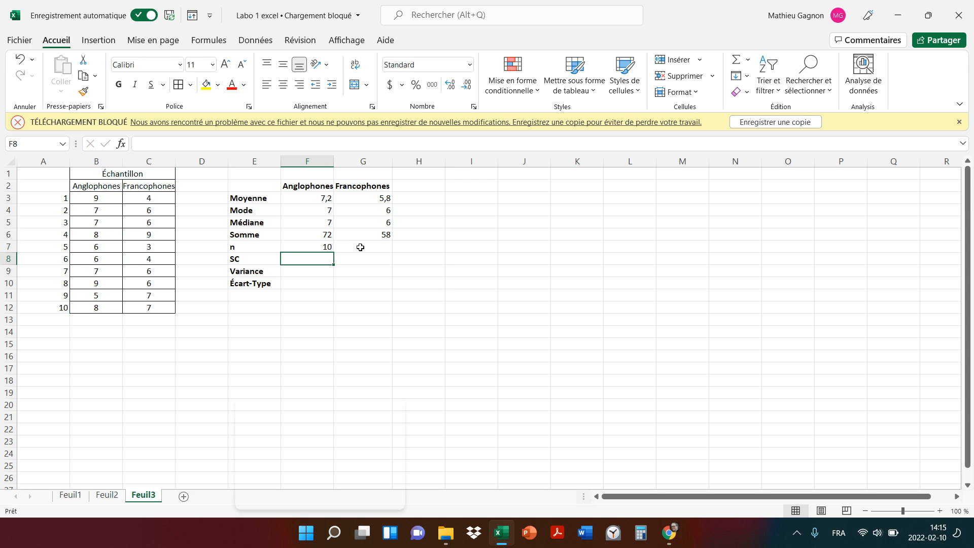
- Count the Francophones values (n) in cell G7 with the formula =NB(C3:C12)
{"action": "double_click", "coordinate": [360, 247]}
{"action": "type", "text": "="}
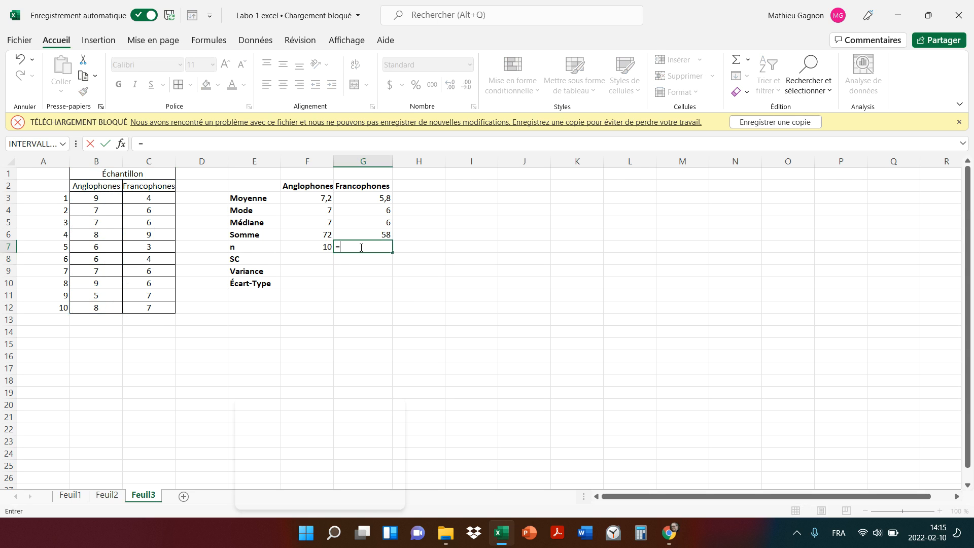
{"action": "type", "text": "nb"}
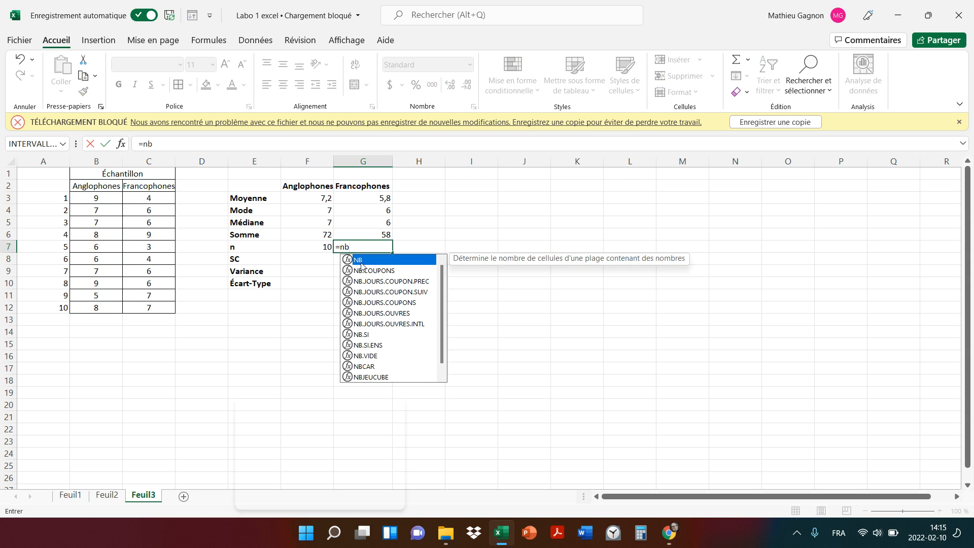
{"action": "double_click", "coordinate": [362, 261]}
{"action": "left_click_drag", "start_coordinate": [149, 198], "coordinate": [161, 302]}
{"action": "type", "text": ")"}
{"action": "key", "text": "Return"}
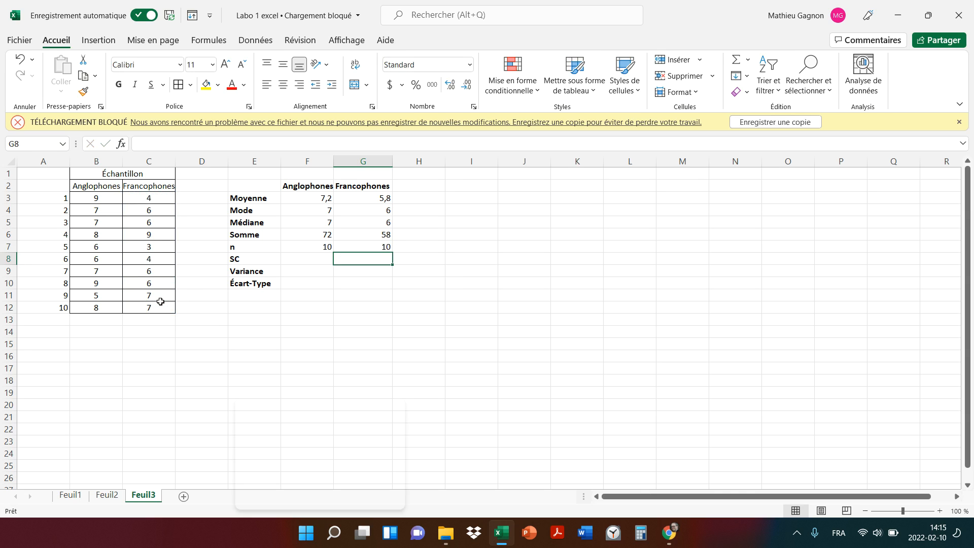
- Calculate the Anglophones SC in cell F8 with the formula =SOMME.CARRES.ECARTS(B3:B12)
{"action": "key", "text": "Left"}
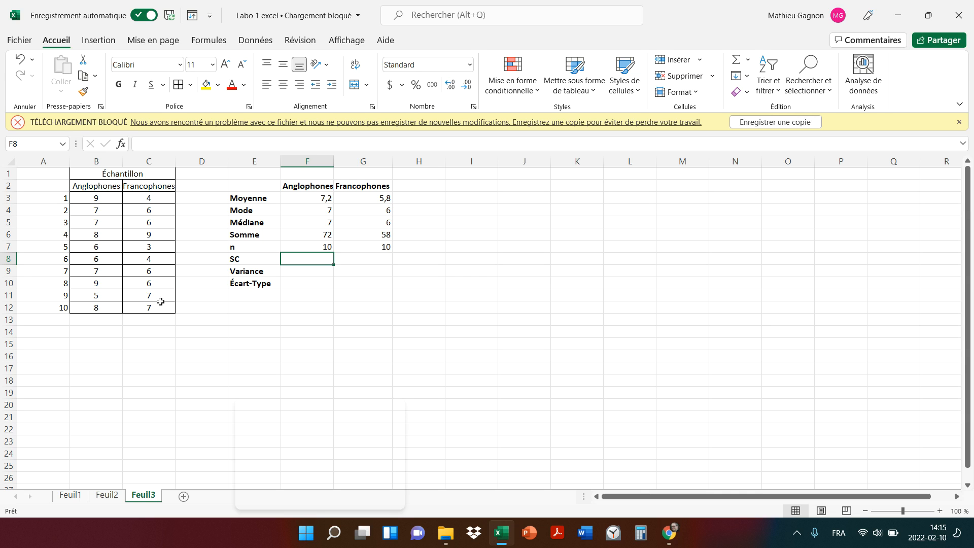
{"action": "type", "text": "="}
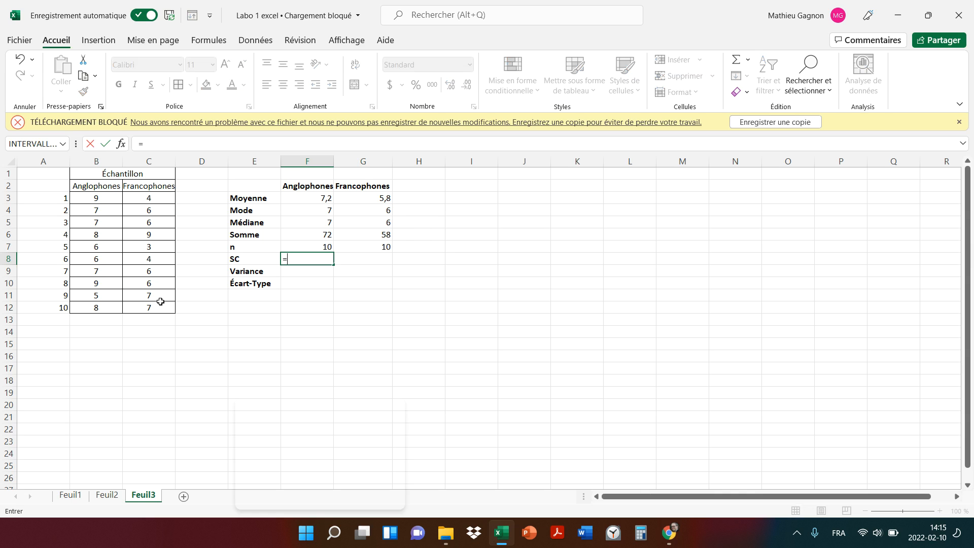
{"action": "type", "text": "somme"}
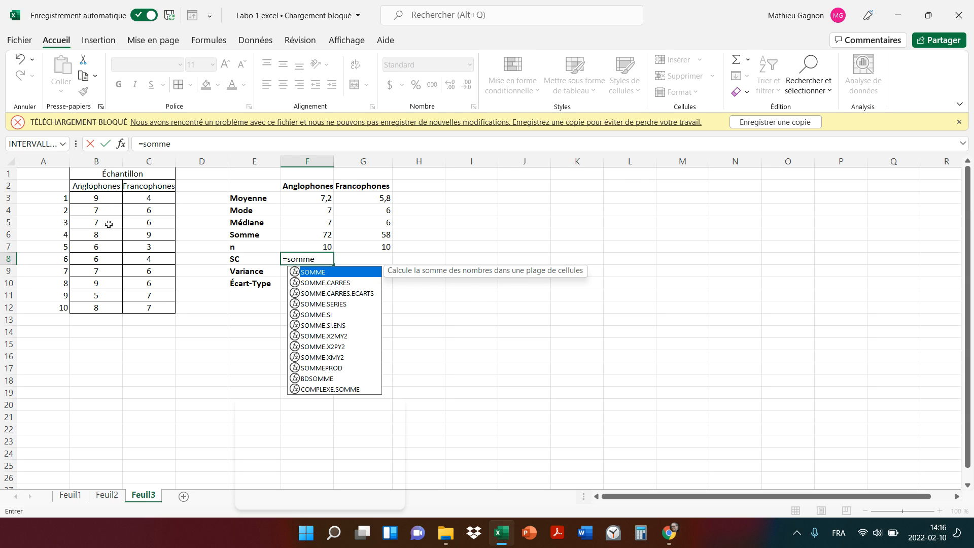
{"action": "left_click", "coordinate": [348, 296]}
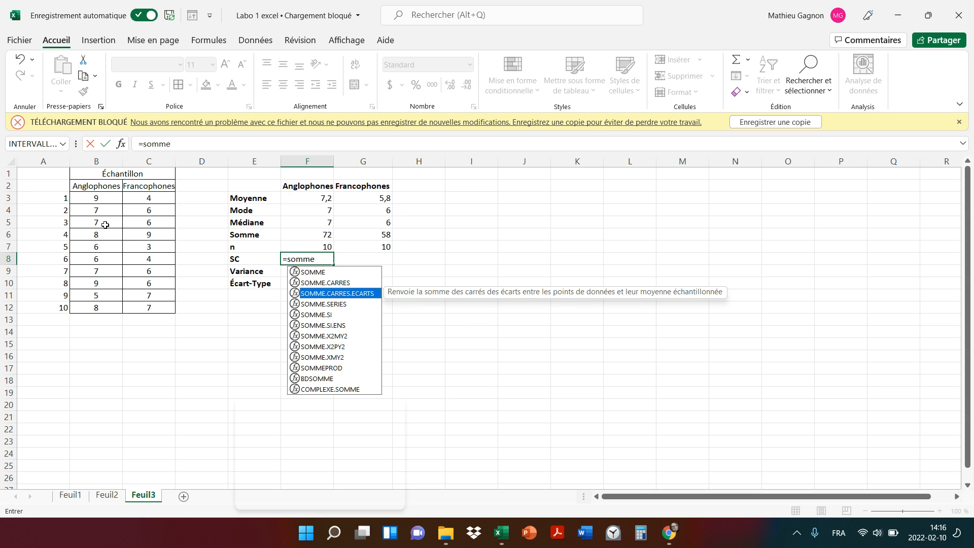
{"action": "double_click", "coordinate": [339, 293]}
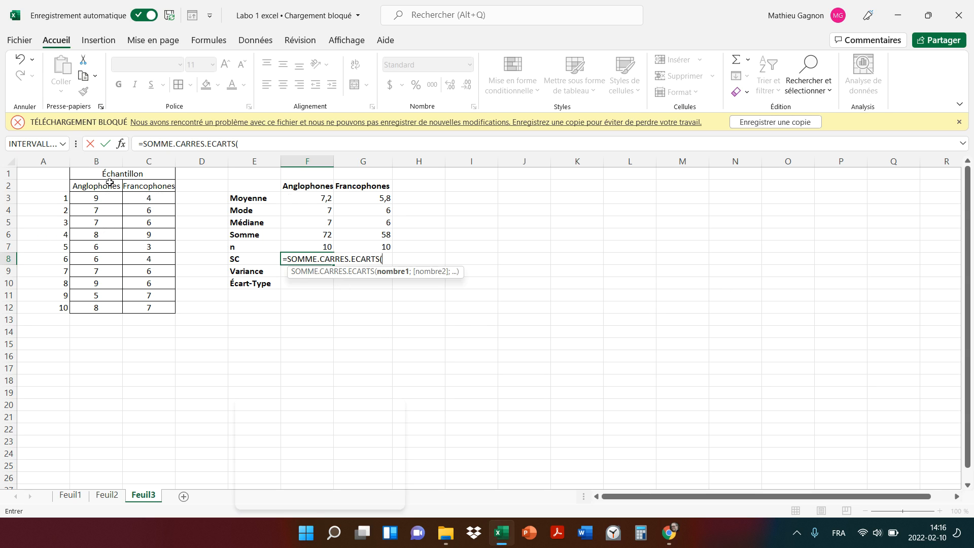
{"action": "left_click_drag", "start_coordinate": [97, 199], "coordinate": [92, 306]}
{"action": "type", "text": ")"}
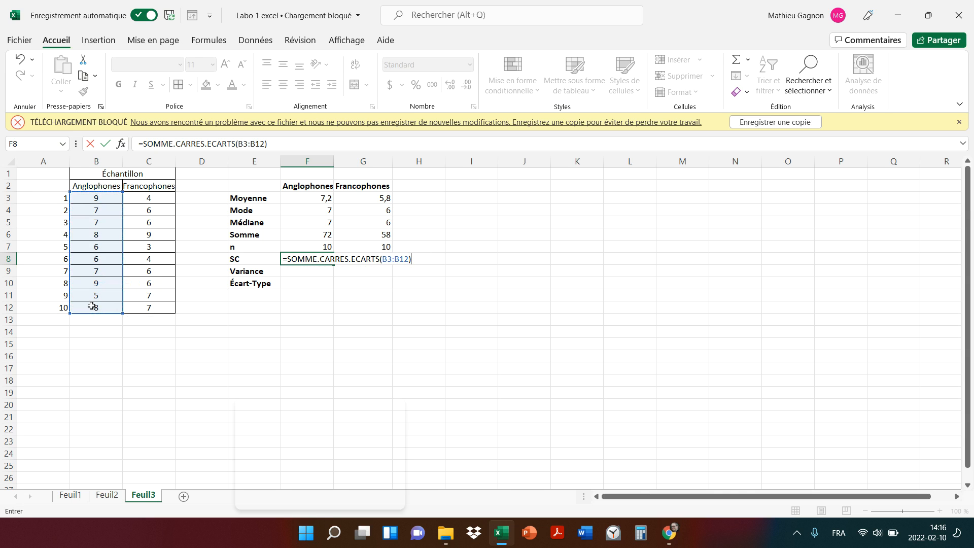
{"action": "key", "text": "Return"}
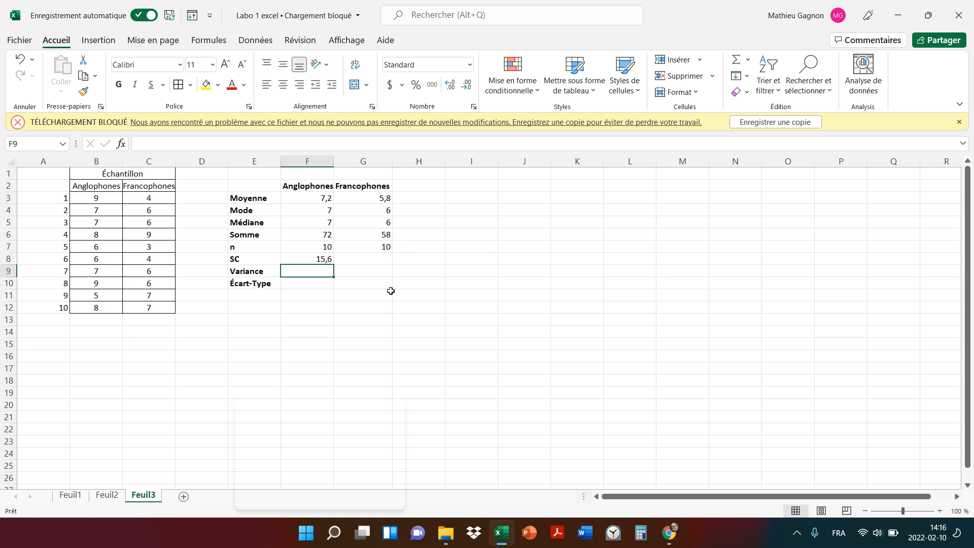
- Calculate the Francophones SC in cell G8 with the formula =SOMME.CARRES.ECARTS(C3:C12)
{"action": "left_click", "coordinate": [374, 258]}
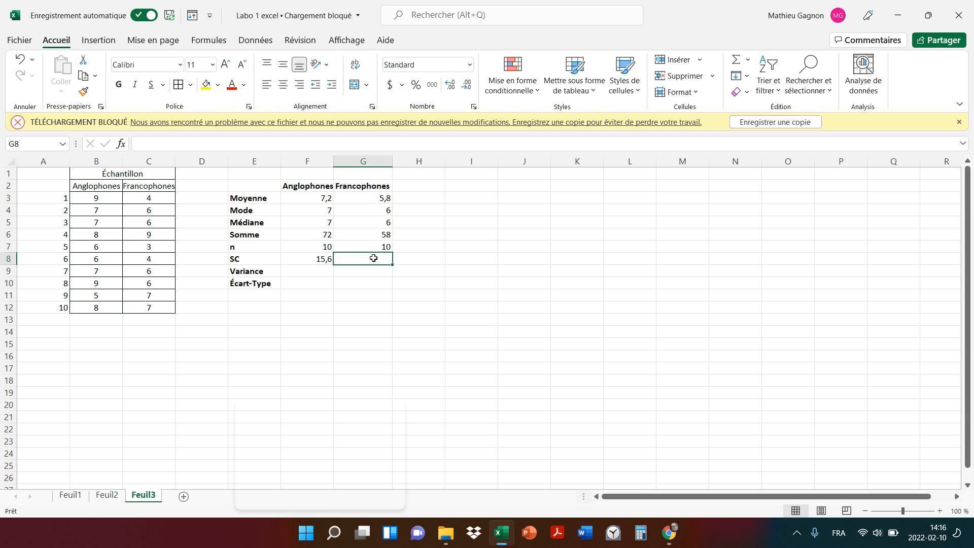
{"action": "type", "text": "=somme"}
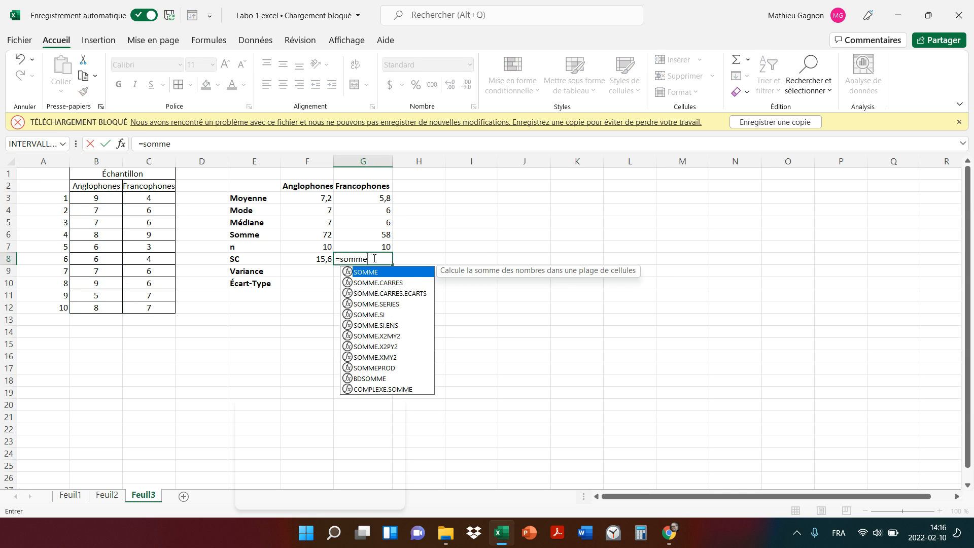
{"action": "double_click", "coordinate": [383, 293]}
{"action": "left_click_drag", "start_coordinate": [170, 197], "coordinate": [161, 302]}
{"action": "type", "text": ")"}
{"action": "key", "text": "Return"}
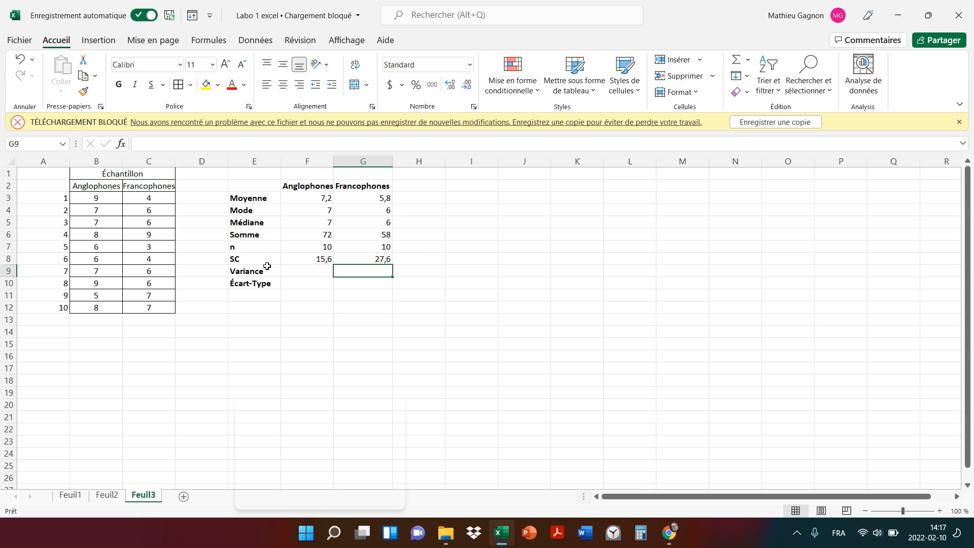
- Calculate the Anglophones sample variance in cell F9 with the formula =VAR.S(B3:B12)
{"action": "left_click", "coordinate": [497, 243]}
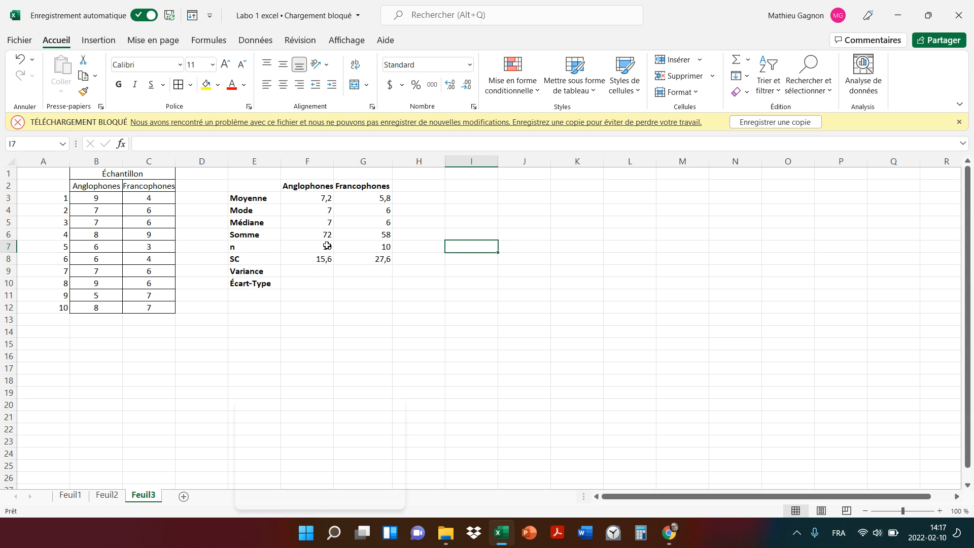
{"action": "left_click", "coordinate": [321, 271]}
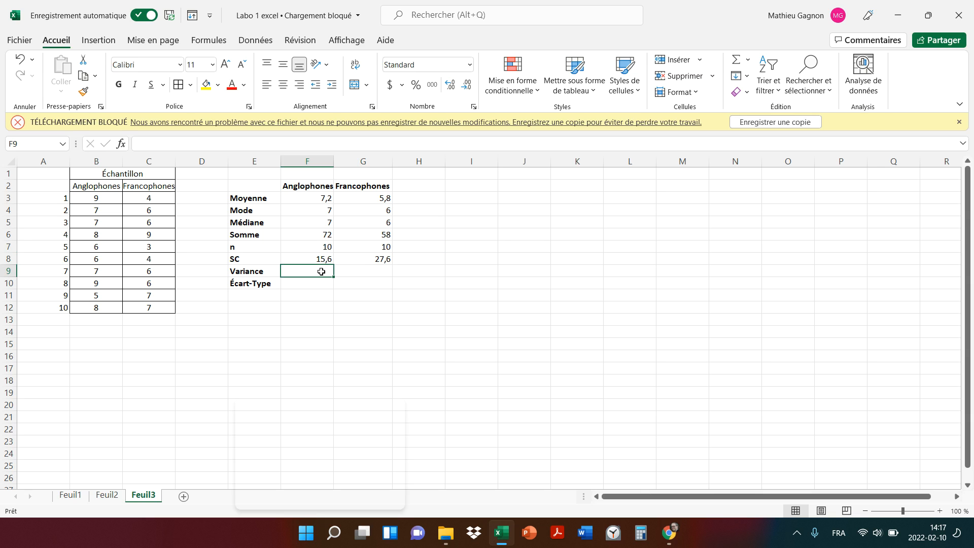
{"action": "type", "text": "=var"}
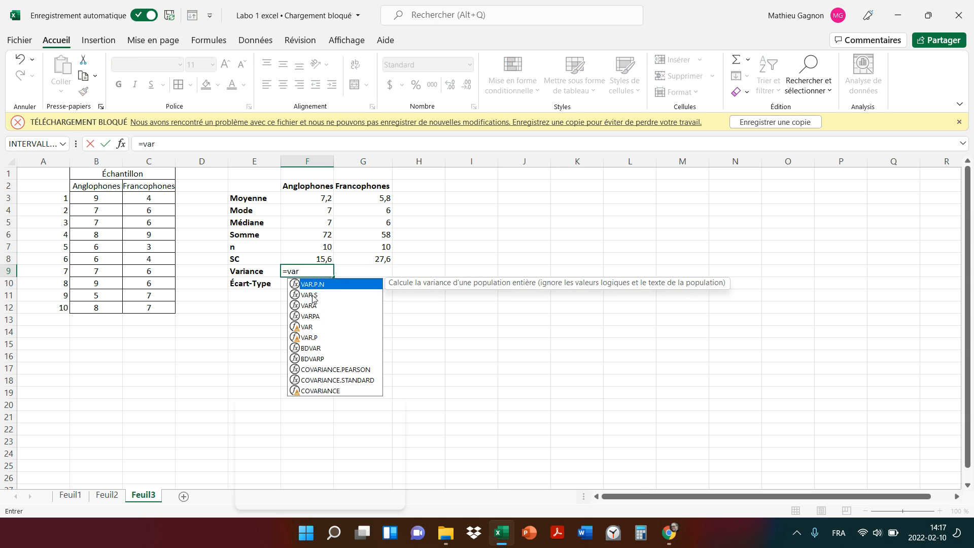
{"action": "left_click", "coordinate": [313, 296]}
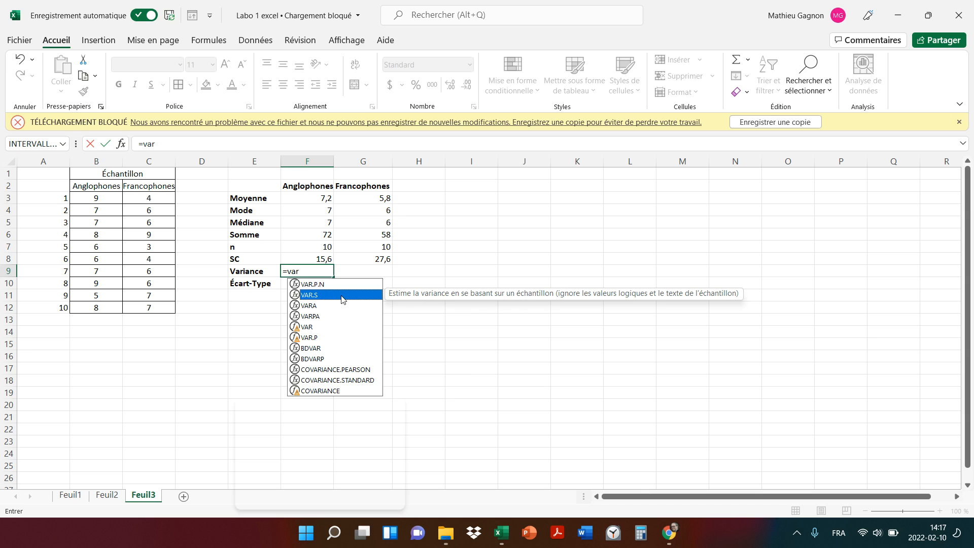
{"action": "left_click", "coordinate": [328, 286]}
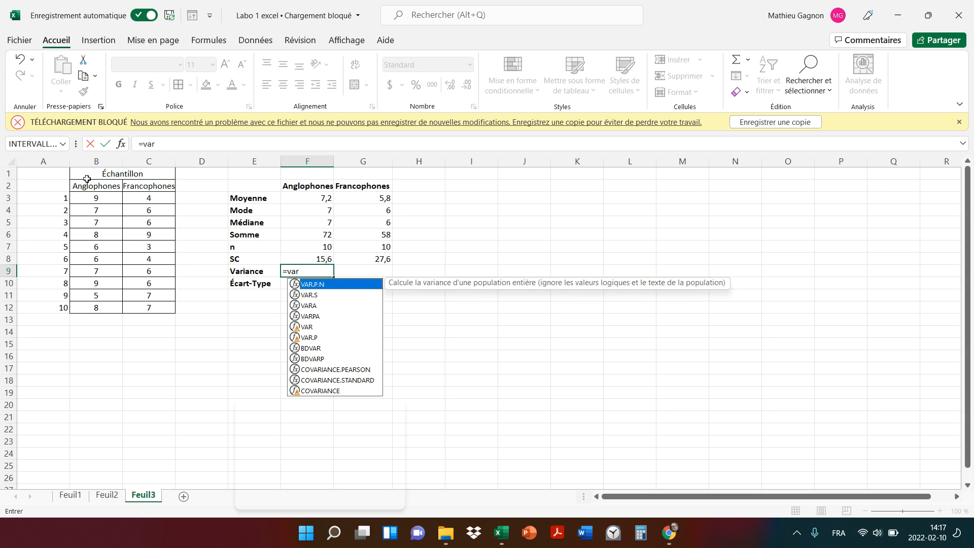
{"action": "left_click", "coordinate": [312, 299]}
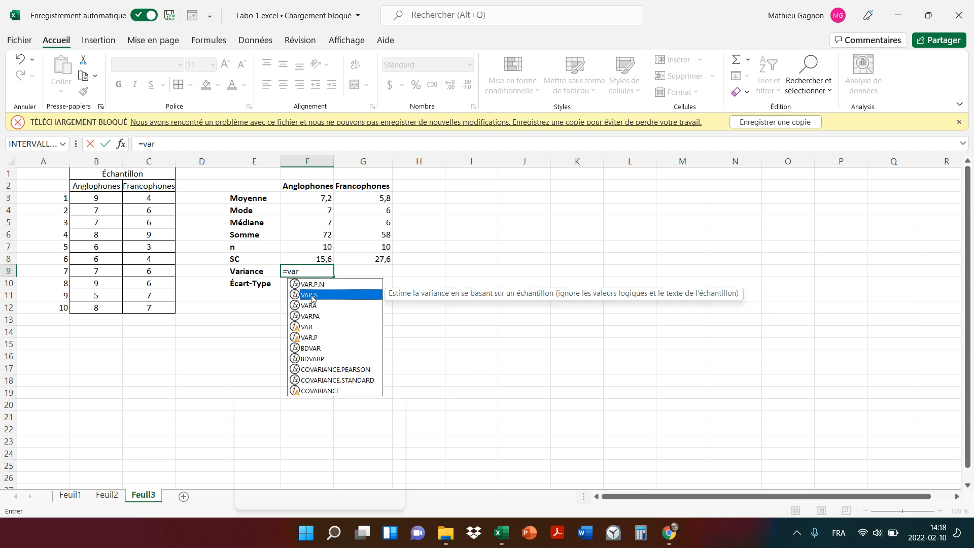
{"action": "double_click", "coordinate": [312, 295]}
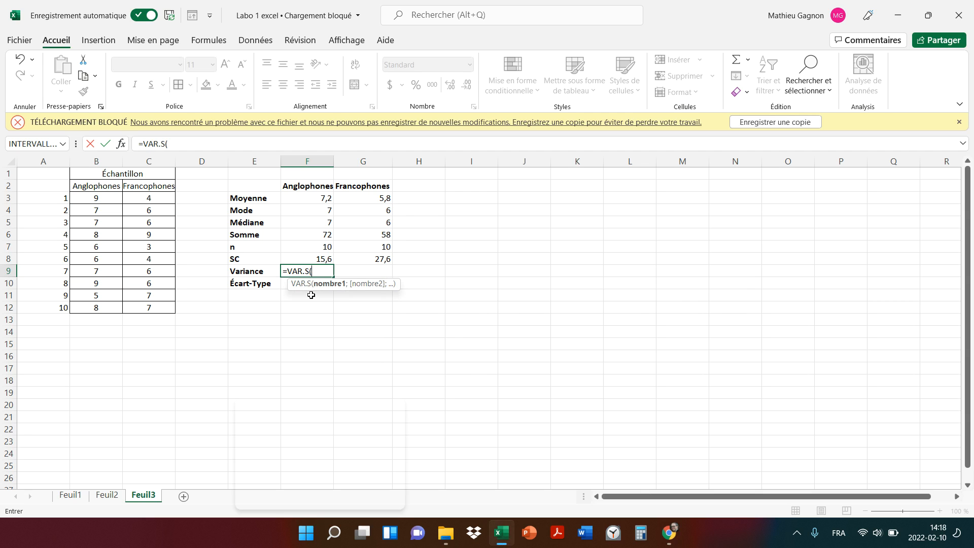
{"action": "left_click_drag", "start_coordinate": [112, 196], "coordinate": [108, 305]}
{"action": "type", "text": ")"}
{"action": "key", "text": "Return"}
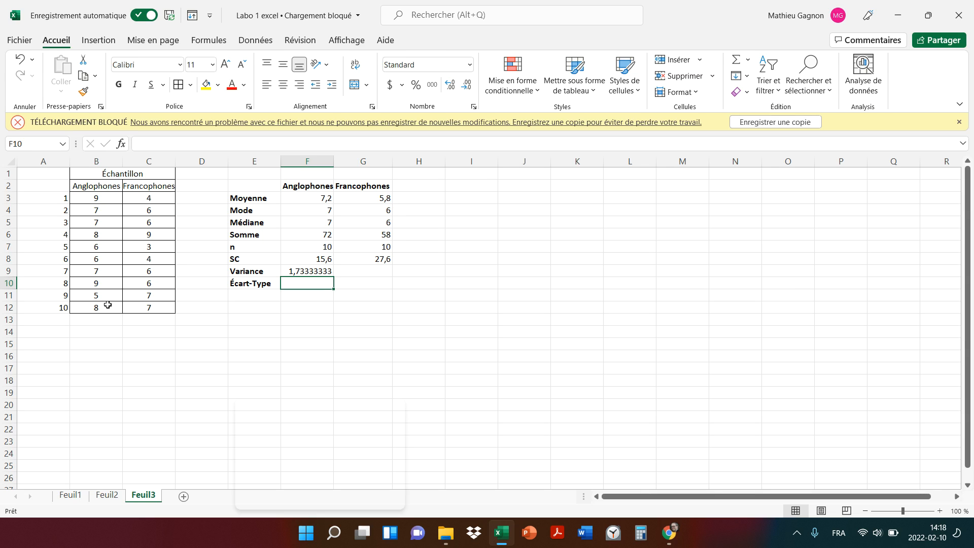
- Check the Anglophones variance in empty cell F15 by dividing the SC by 9 with the formula =F8/9
{"action": "left_click", "coordinate": [294, 339]}
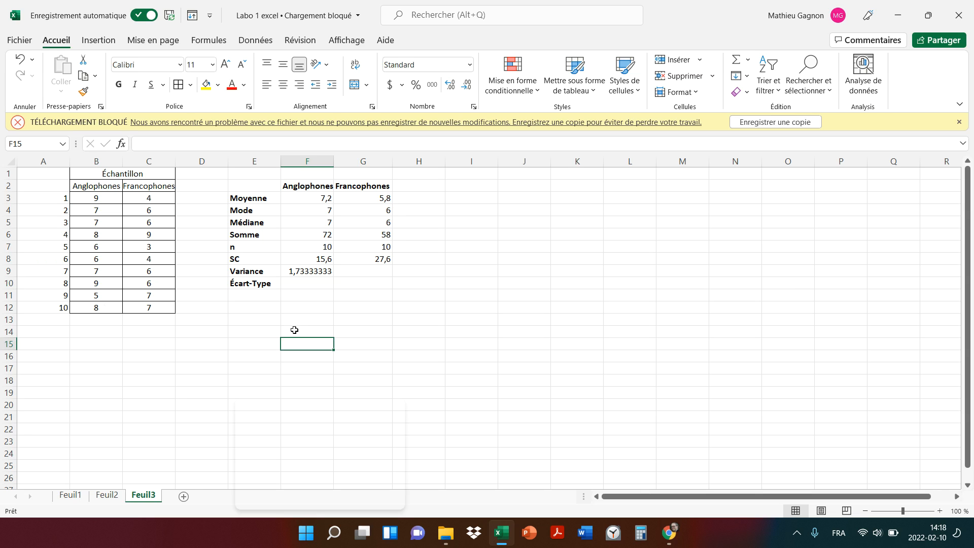
{"action": "type", "text": "="}
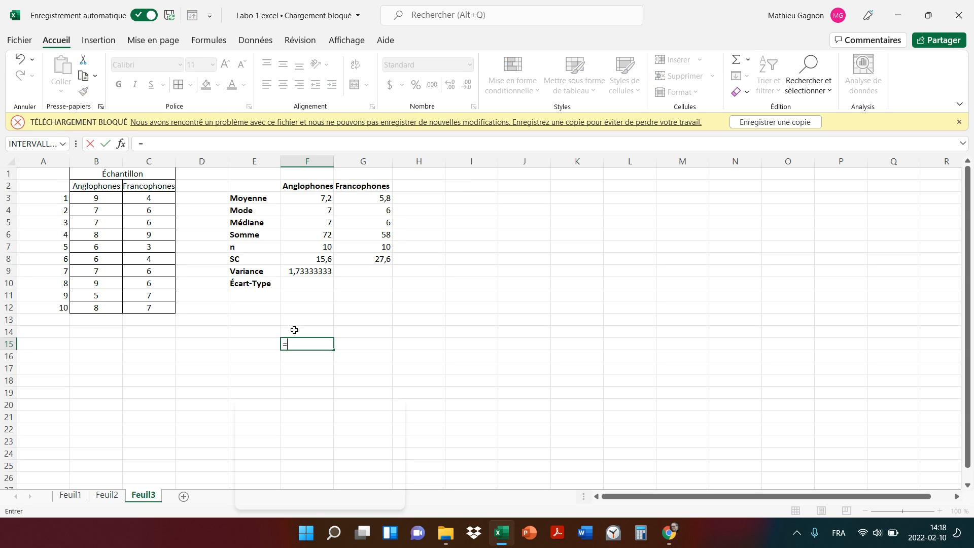
{"action": "left_click", "coordinate": [323, 258]}
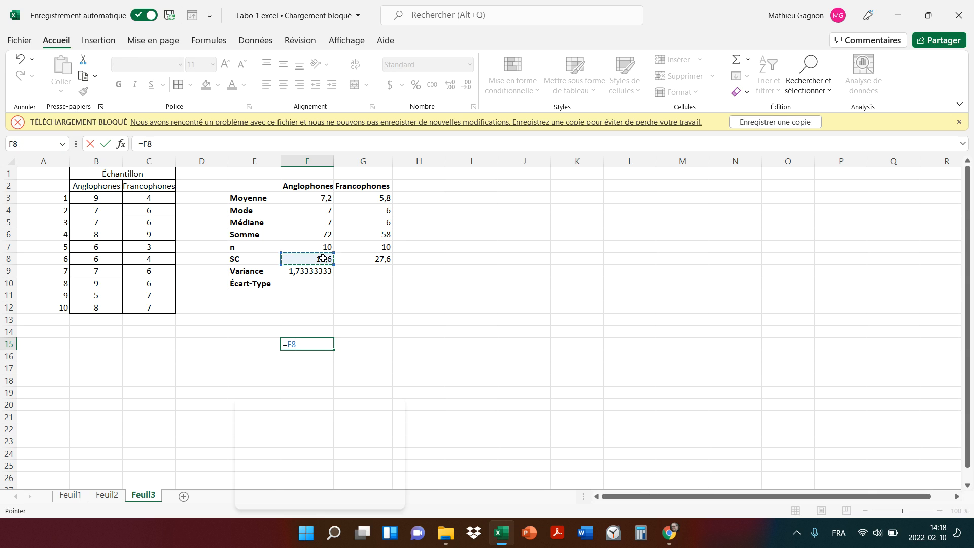
{"action": "key", "text": "BackSpace"}
{"action": "key", "text": "BackSpace"}
{"action": "key", "text": "BackSpace"}
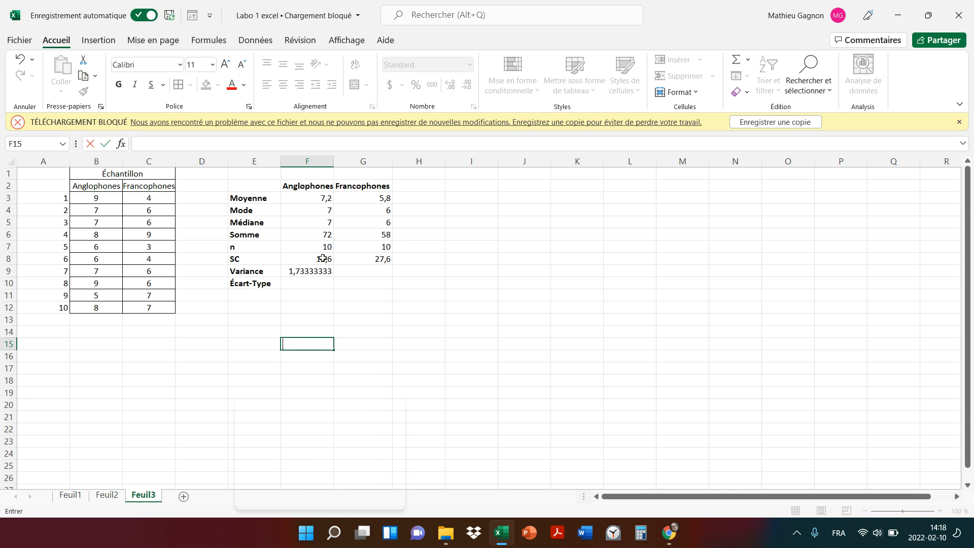
{"action": "type", "text": "="}
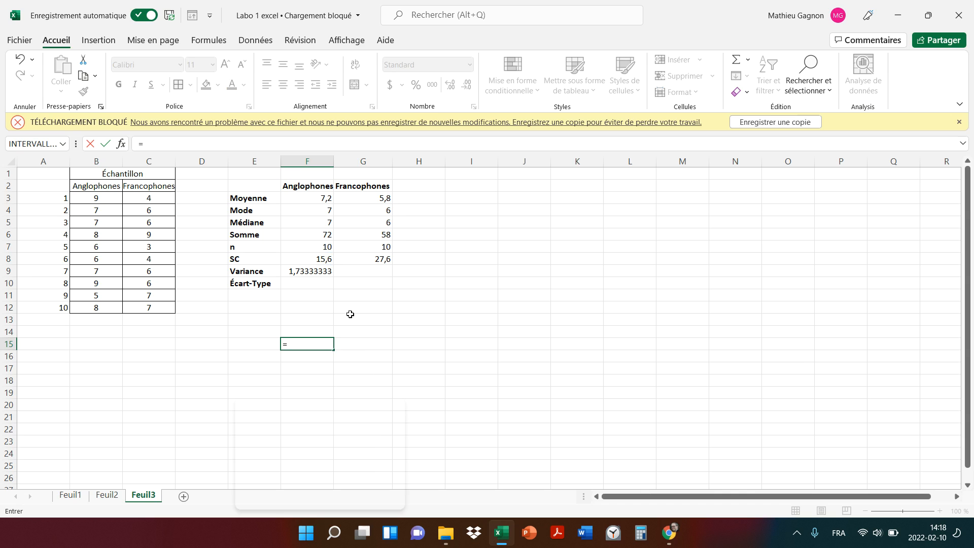
{"action": "left_click", "coordinate": [320, 258]}
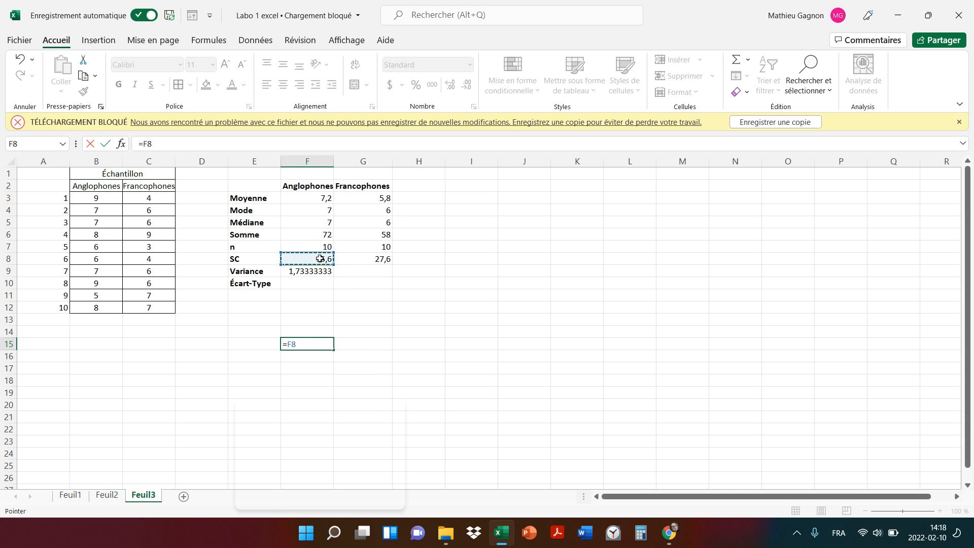
{"action": "type", "text": "/9"}
{"action": "key", "text": "Return"}
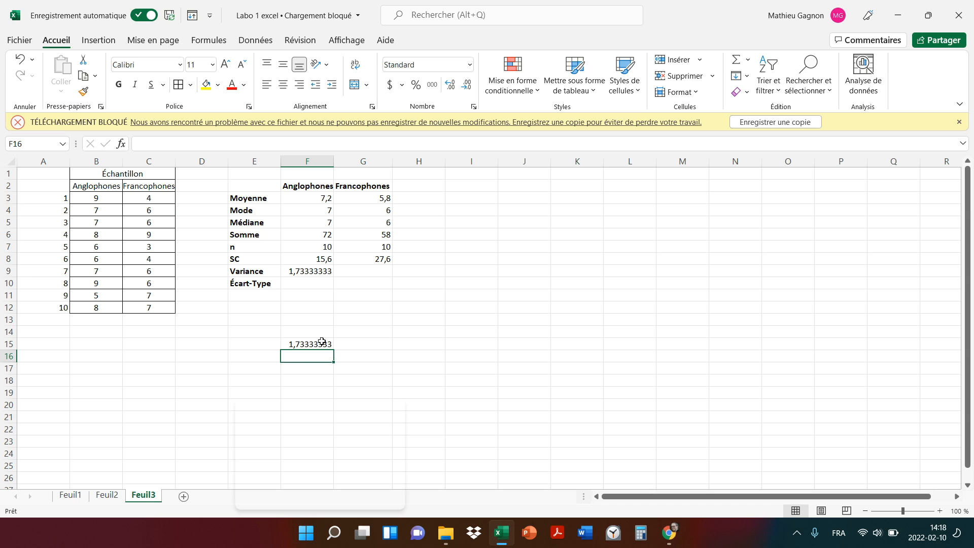
- Clear the Anglophones variance check from cell F15
{"action": "left_click", "coordinate": [304, 343]}
{"action": "key", "text": "Delete"}
{"action": "left_click", "coordinate": [446, 299]}
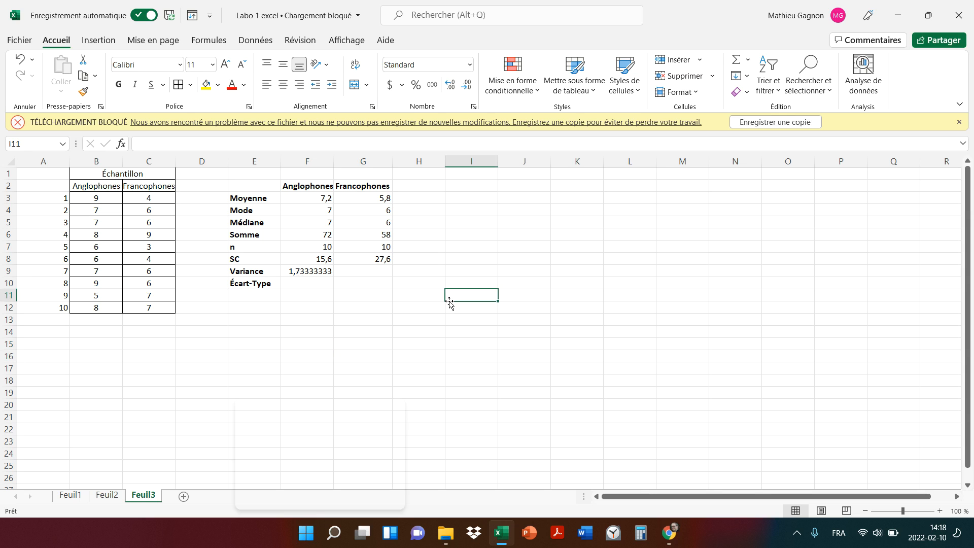
- Calculate the Francophones sample variance in cell G9 with the formula =VAR.S(C3:C12)
{"action": "left_click", "coordinate": [373, 268]}
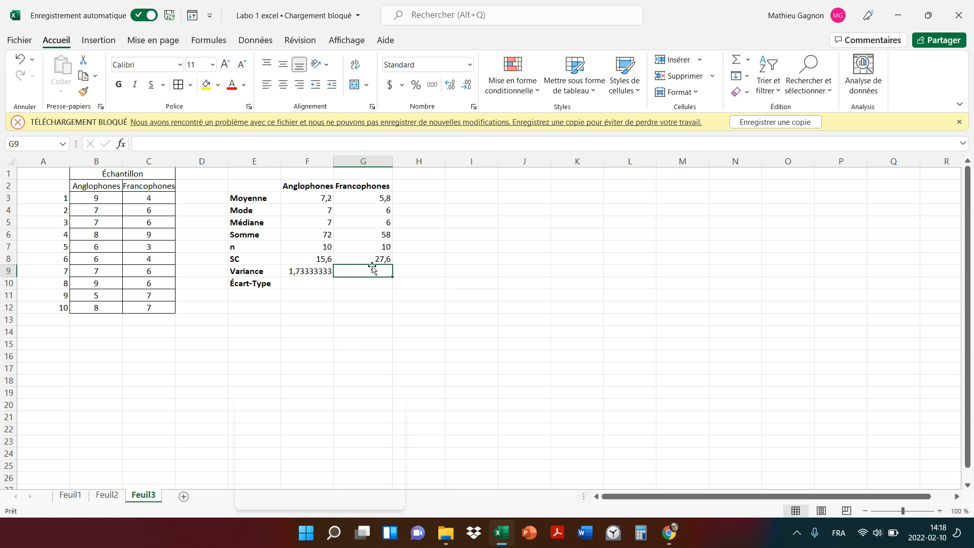
{"action": "type", "text": "=var"}
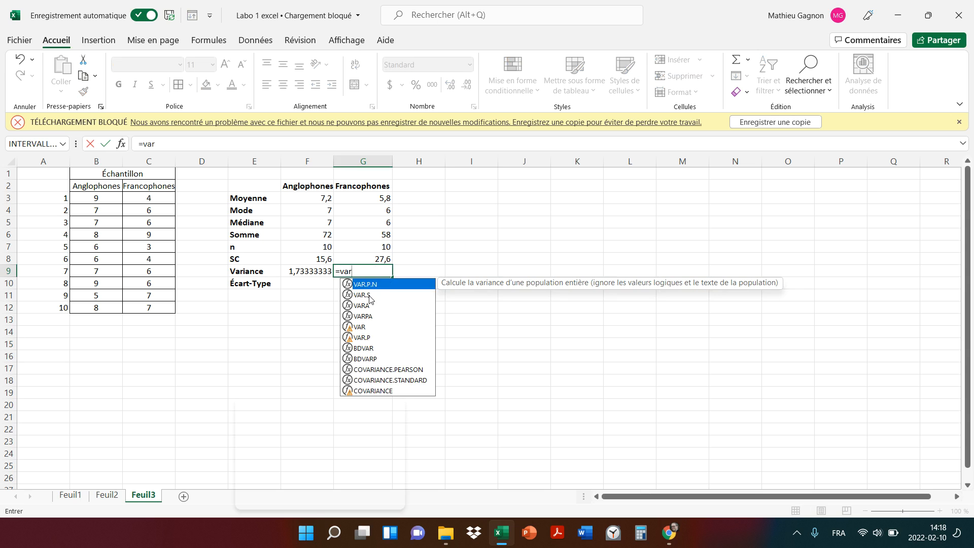
{"action": "left_click", "coordinate": [370, 296]}
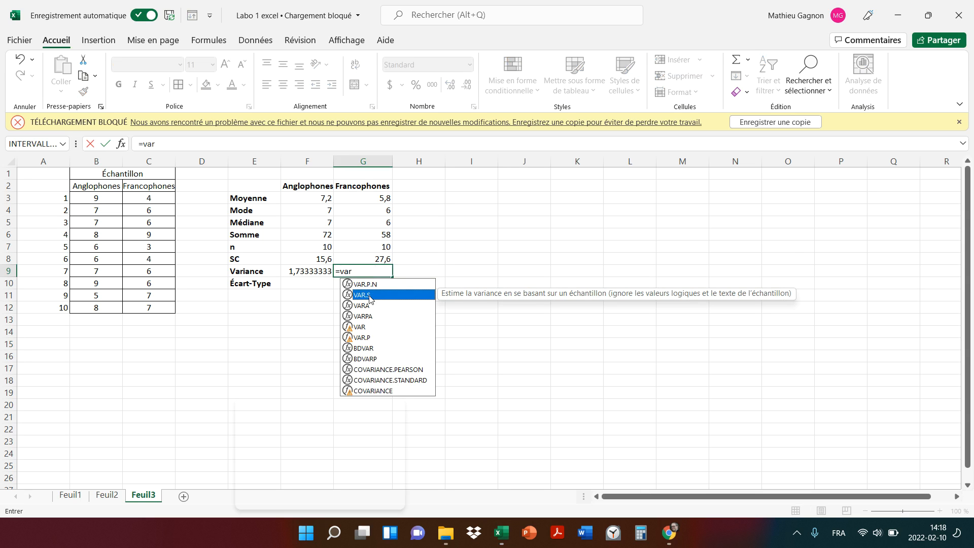
{"action": "double_click", "coordinate": [371, 296]}
{"action": "left_click_drag", "start_coordinate": [137, 196], "coordinate": [139, 306]}
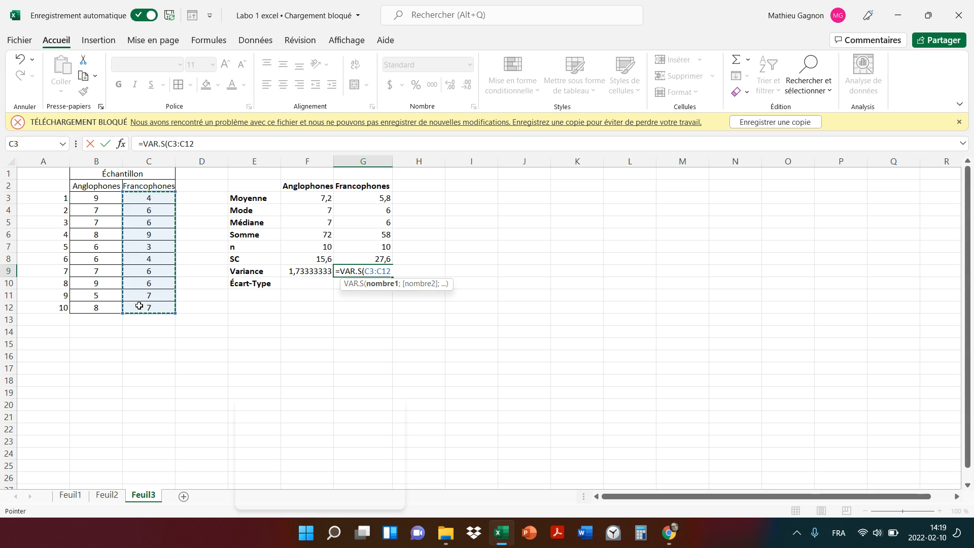
{"action": "type", "text": ")"}
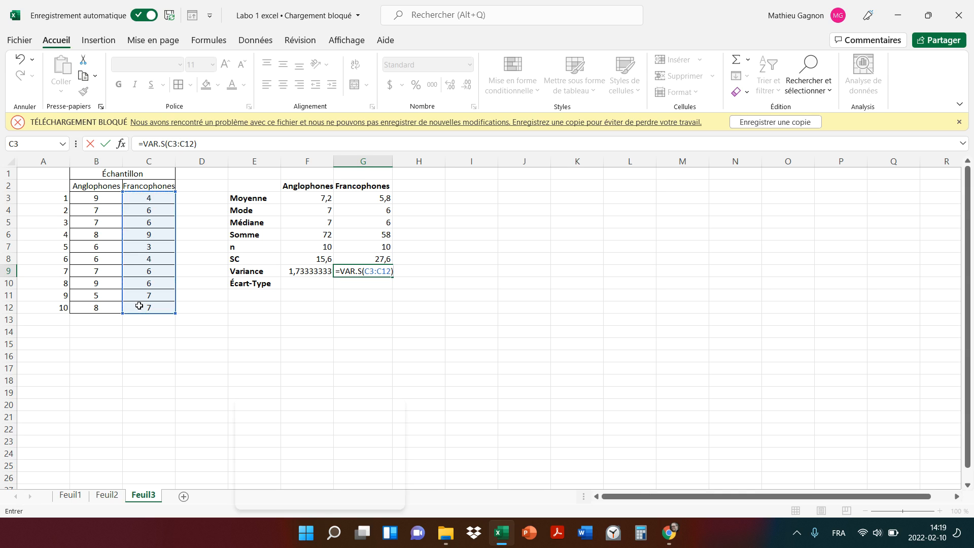
{"action": "key", "text": "Return"}
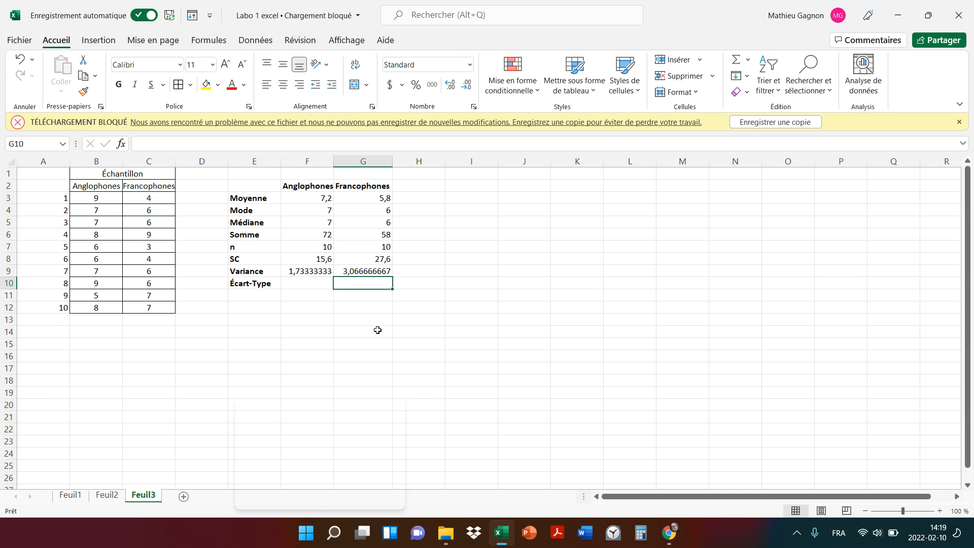
- Check the Francophones variance in empty cell G14 by dividing the SC by 9 with the formula =G8/9
{"action": "left_click", "coordinate": [361, 333]}
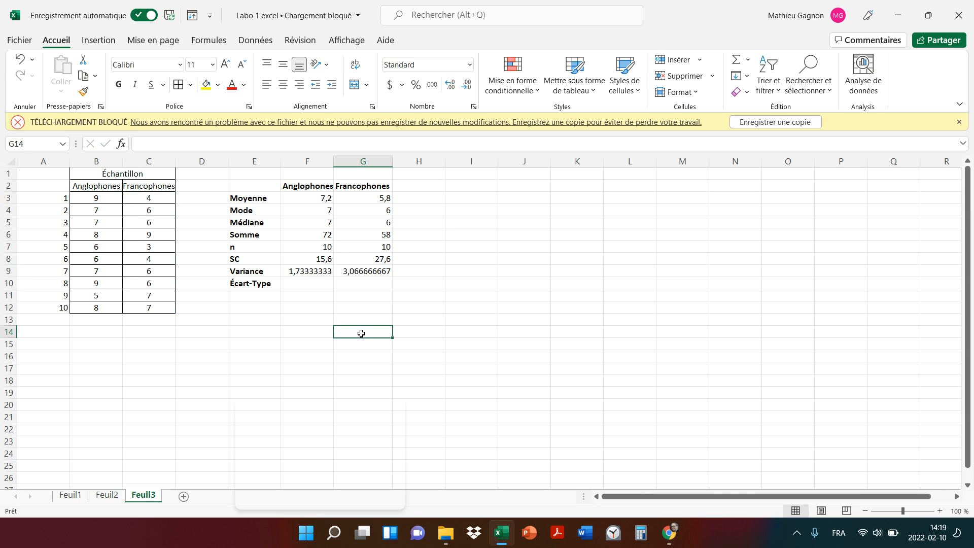
{"action": "type", "text": "="}
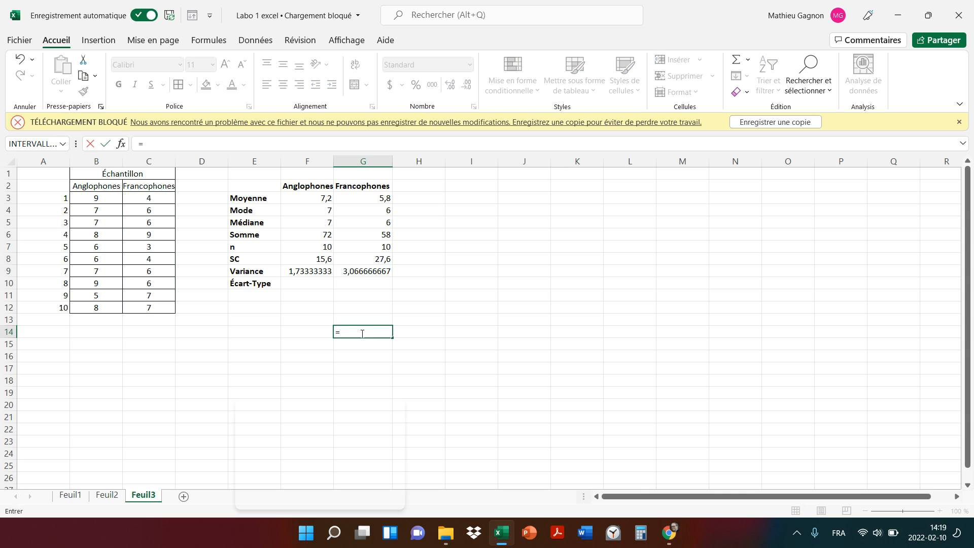
{"action": "left_click", "coordinate": [380, 259]}
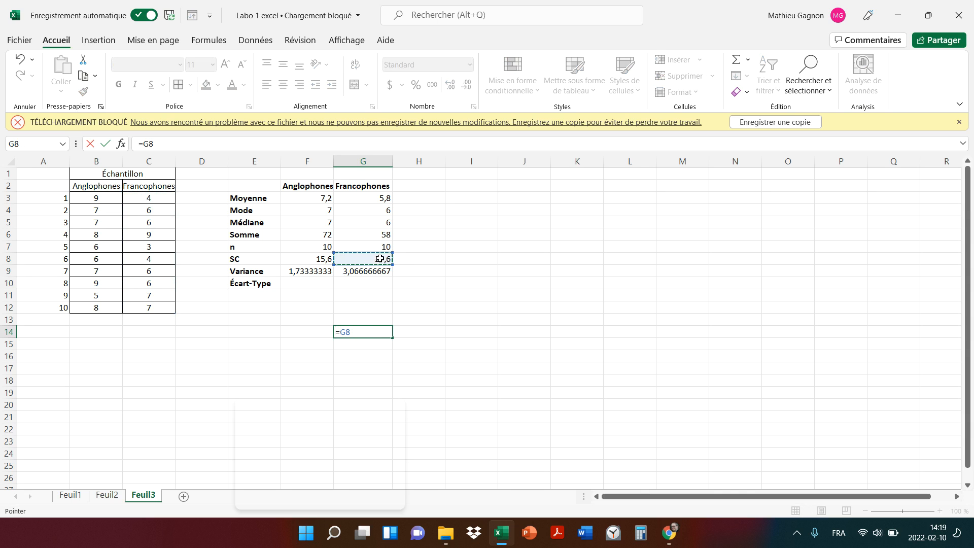
{"action": "type", "text": "/9"}
{"action": "key", "text": "Return"}
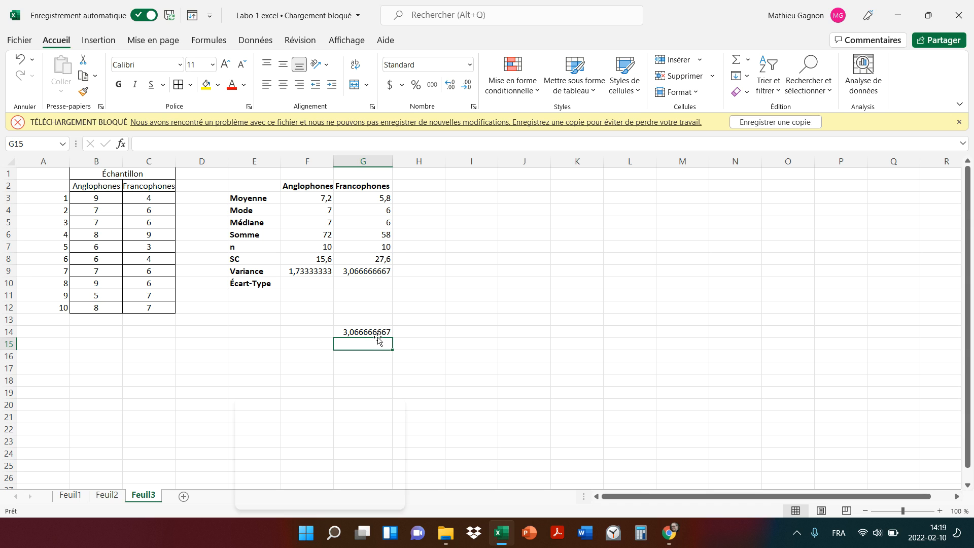
- Clear the Francophones variance check from cell G14
{"action": "left_click", "coordinate": [367, 332]}
{"action": "key", "text": "Delete"}
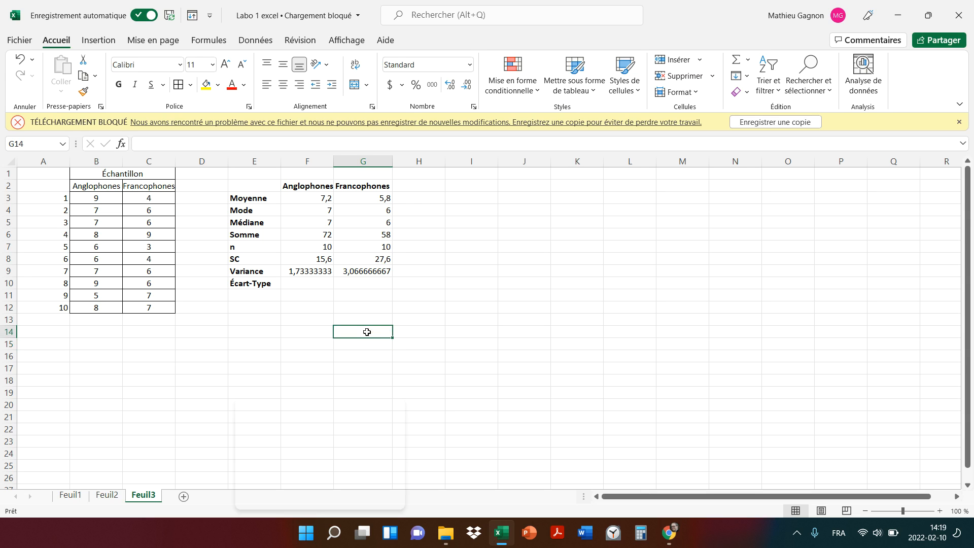
{"action": "left_click", "coordinate": [459, 307]}
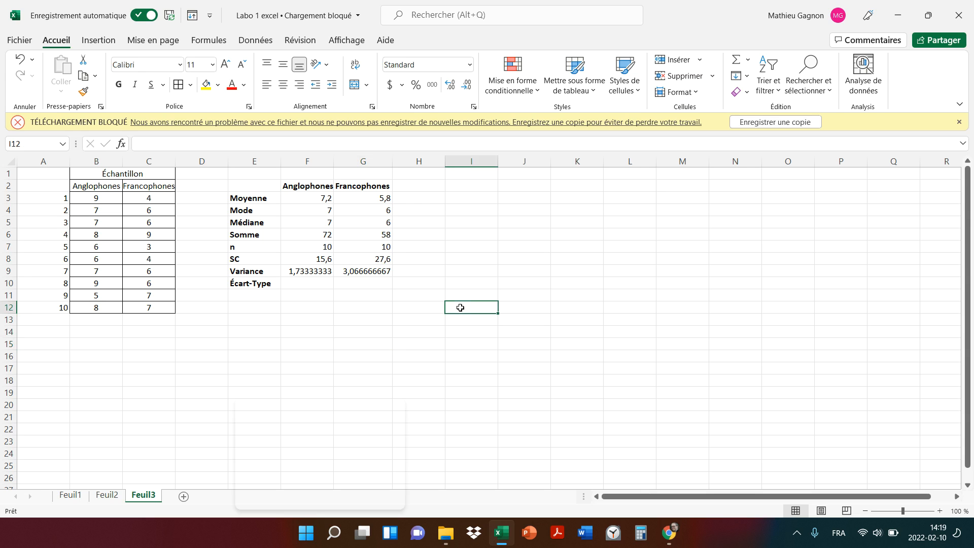
- Calculate the Anglophones sample standard deviation in cell F10 with the formula =ECARTYPE.STANDARD(B3:B12)
{"action": "left_click", "coordinate": [300, 282]}
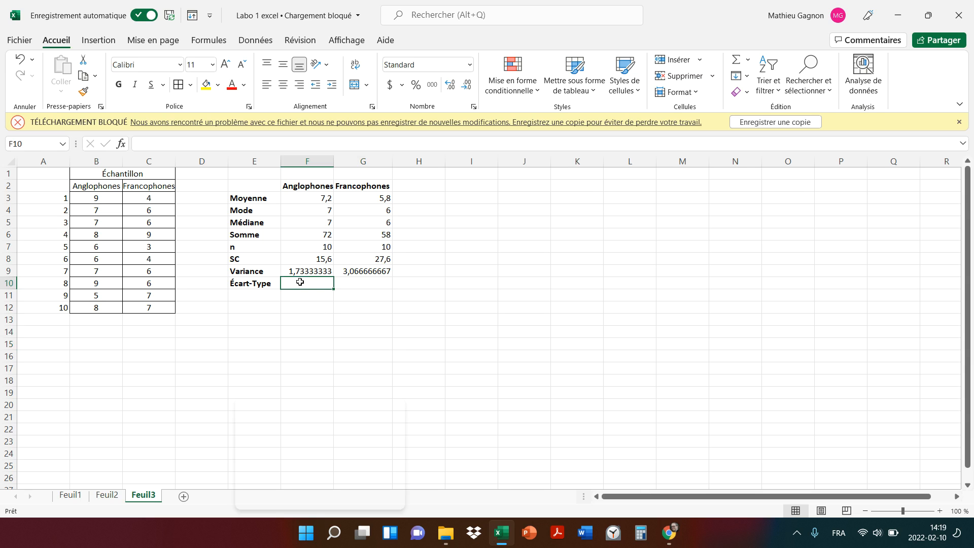
{"action": "type", "text": "="}
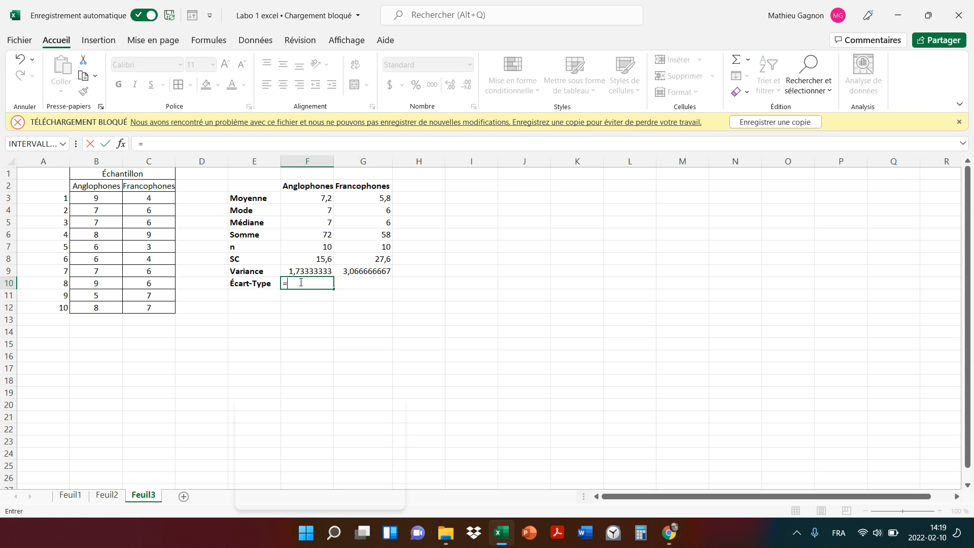
{"action": "type", "text": "ec"}
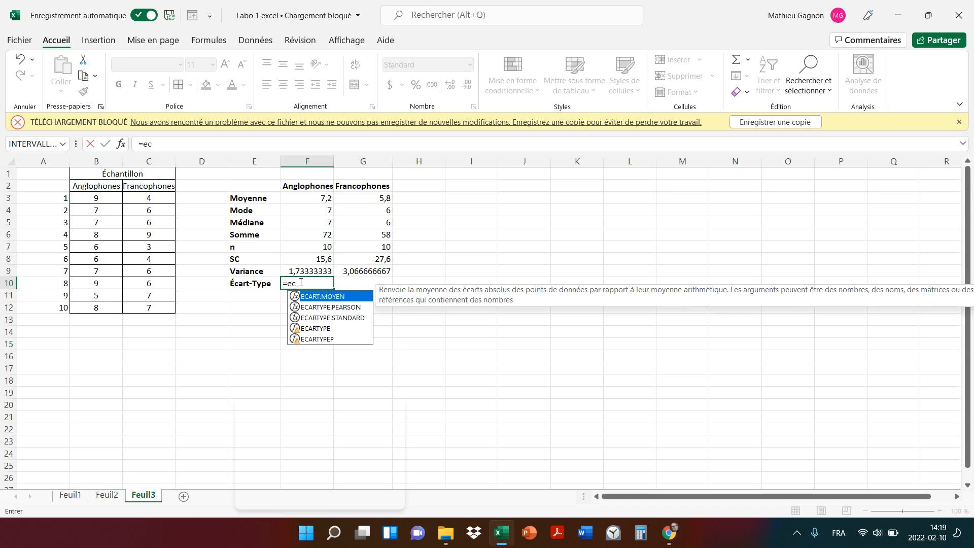
{"action": "left_click", "coordinate": [327, 308]}
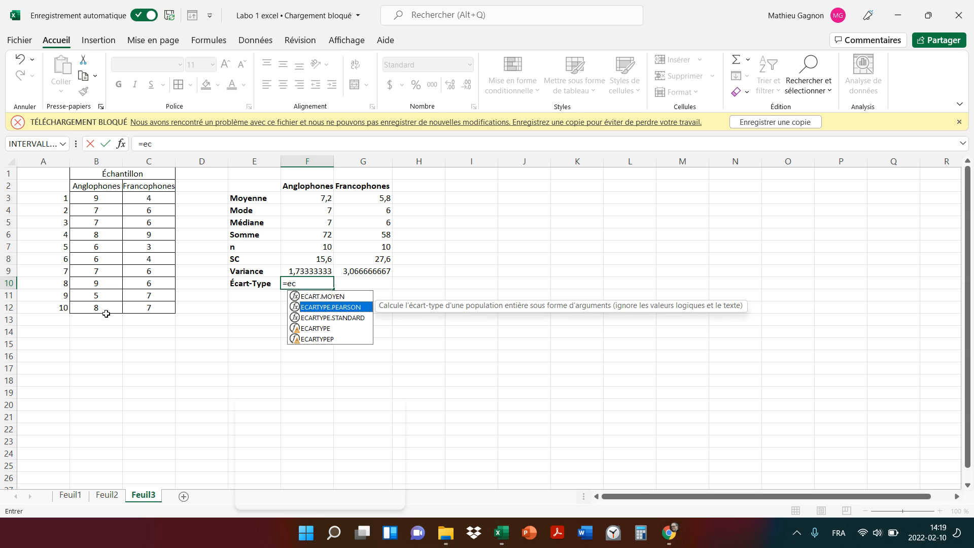
{"action": "left_click", "coordinate": [349, 320]}
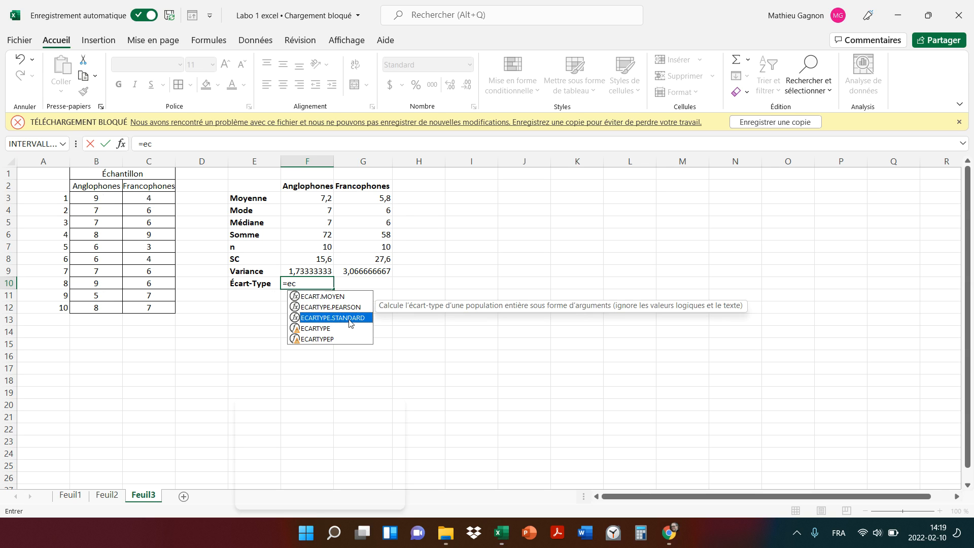
{"action": "left_click", "coordinate": [344, 309]}
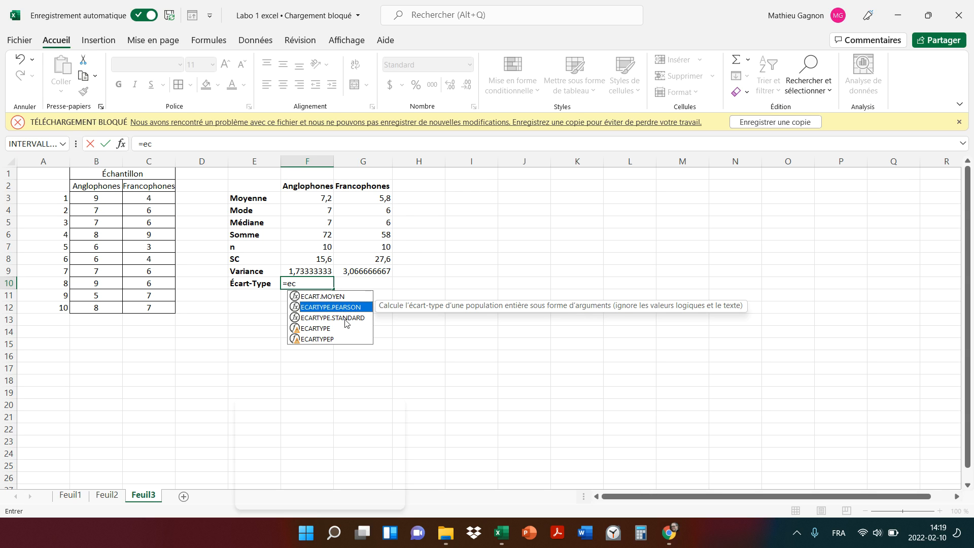
{"action": "left_click", "coordinate": [345, 320]}
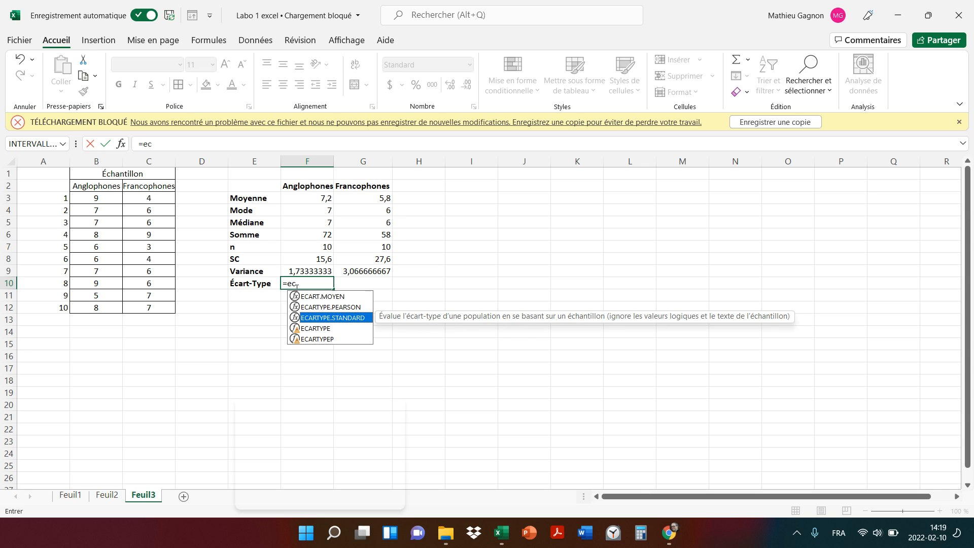
{"action": "double_click", "coordinate": [351, 319]}
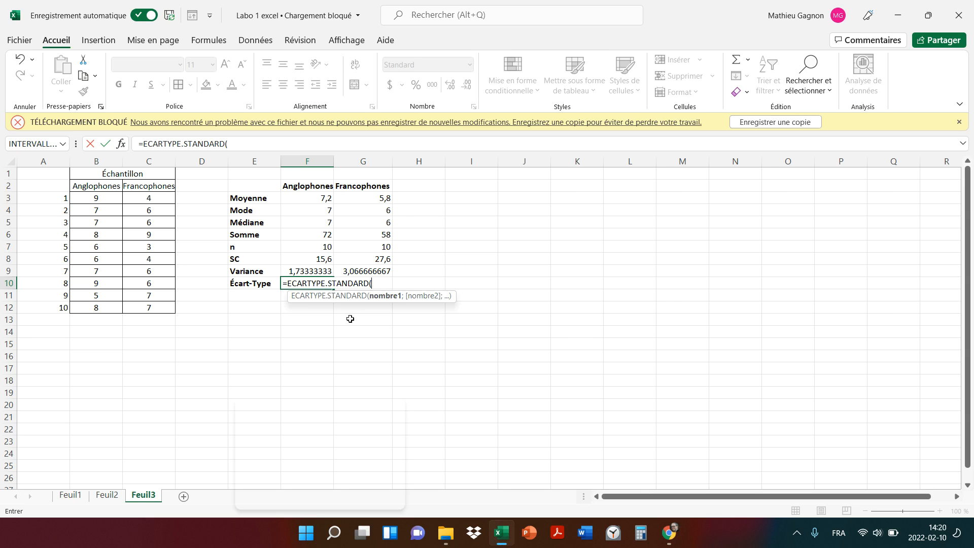
{"action": "left_click_drag", "start_coordinate": [97, 198], "coordinate": [96, 306]}
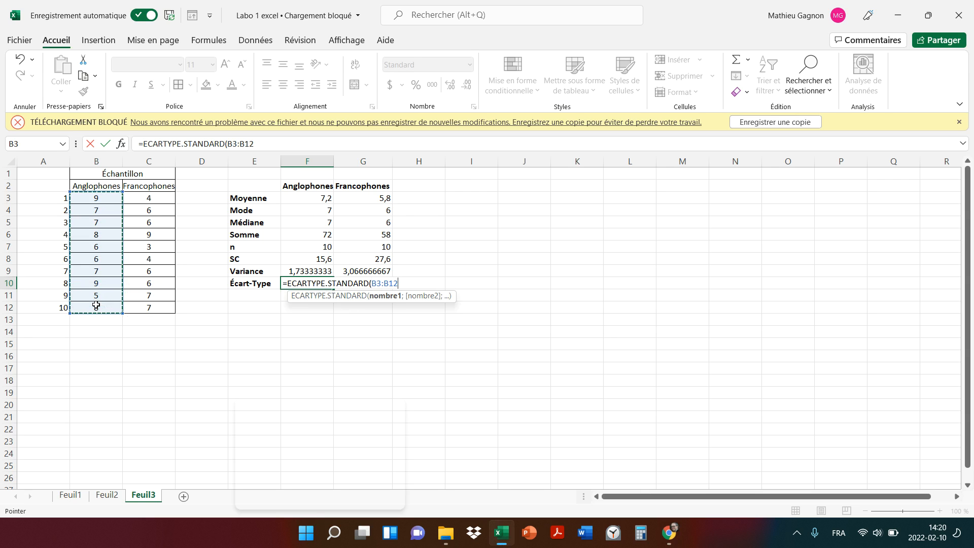
{"action": "type", "text": ")"}
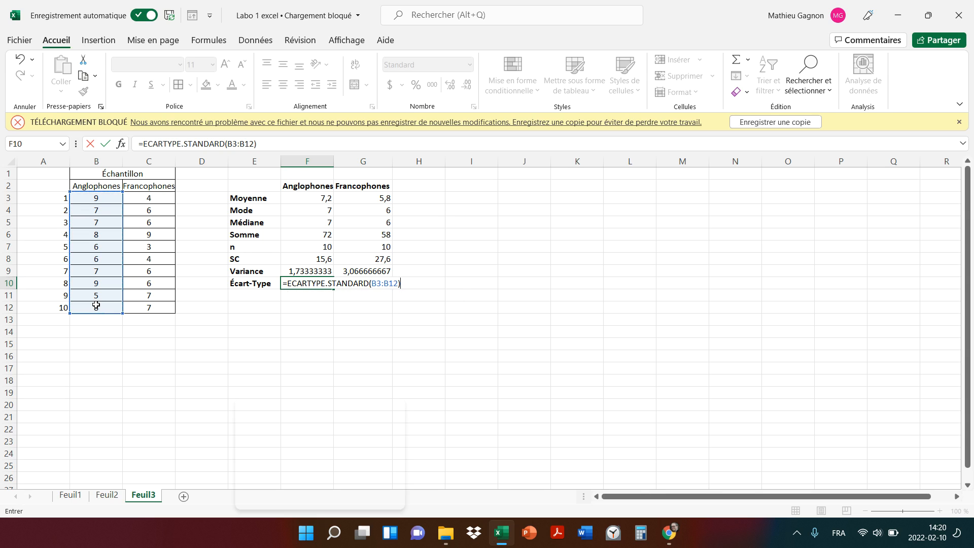
{"action": "key", "text": "Return"}
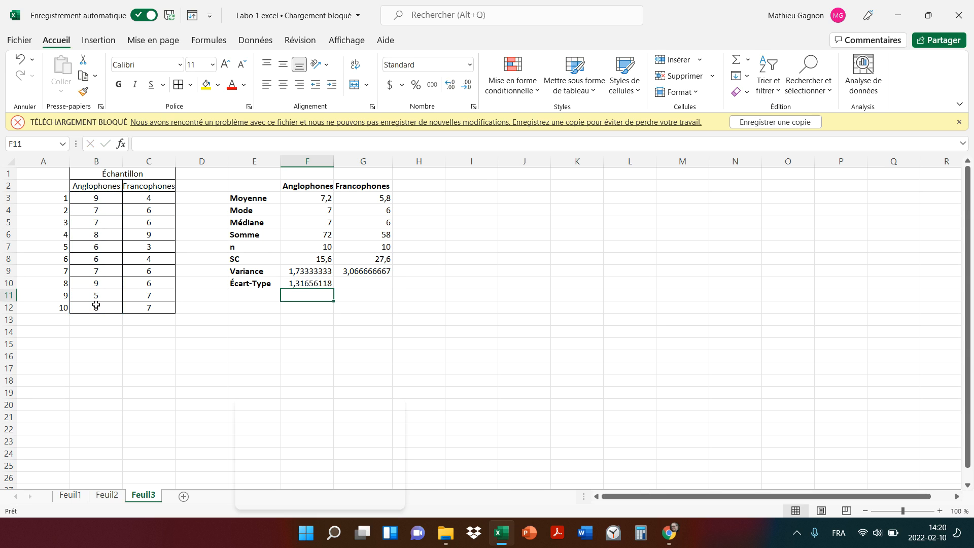
- Calculate the Francophones sample standard deviation in cell G10 with the formula =ECARTYPE.STANDARD(C3:C12)
{"action": "left_click", "coordinate": [378, 282]}
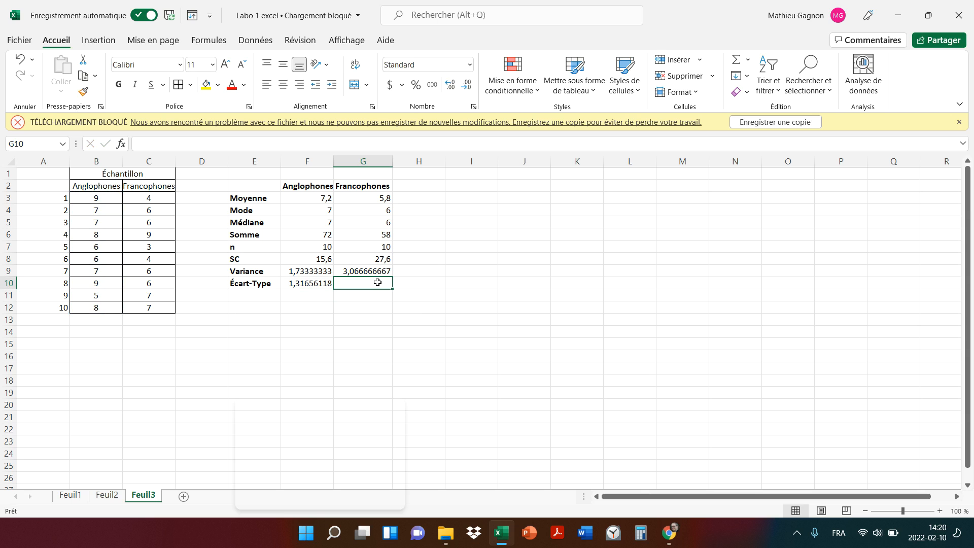
{"action": "type", "text": "=eca"}
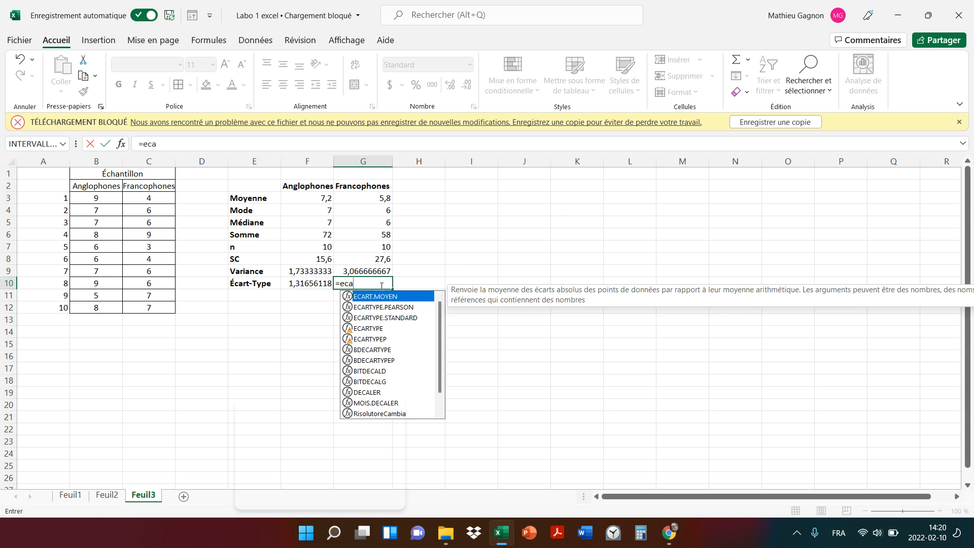
{"action": "double_click", "coordinate": [388, 317]}
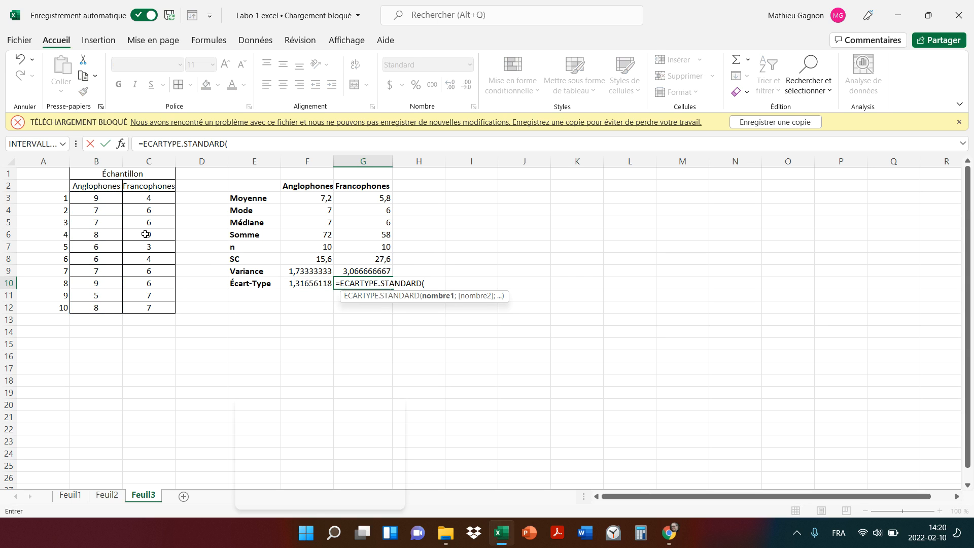
{"action": "left_click_drag", "start_coordinate": [144, 196], "coordinate": [154, 307]}
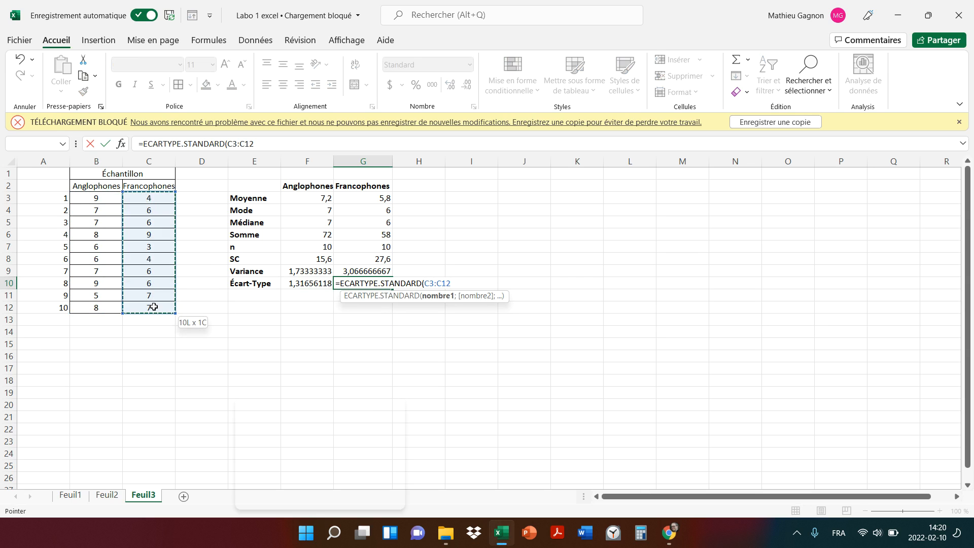
{"action": "type", "text": ")"}
{"action": "key", "text": "Return"}
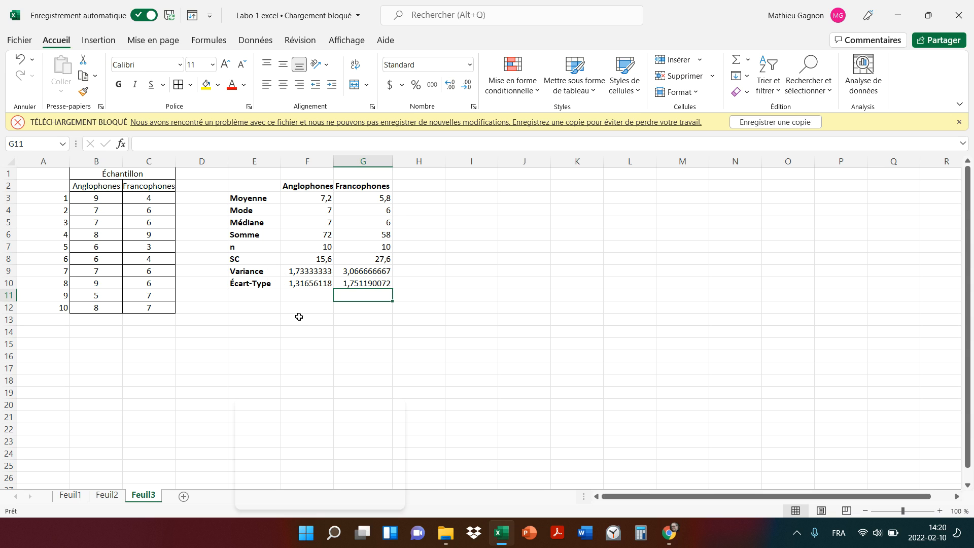
- Check the Anglophones variance in empty cell F14 by squaring the standard deviation with =F10*F10, and clear the cell again
{"action": "left_click", "coordinate": [294, 337]}
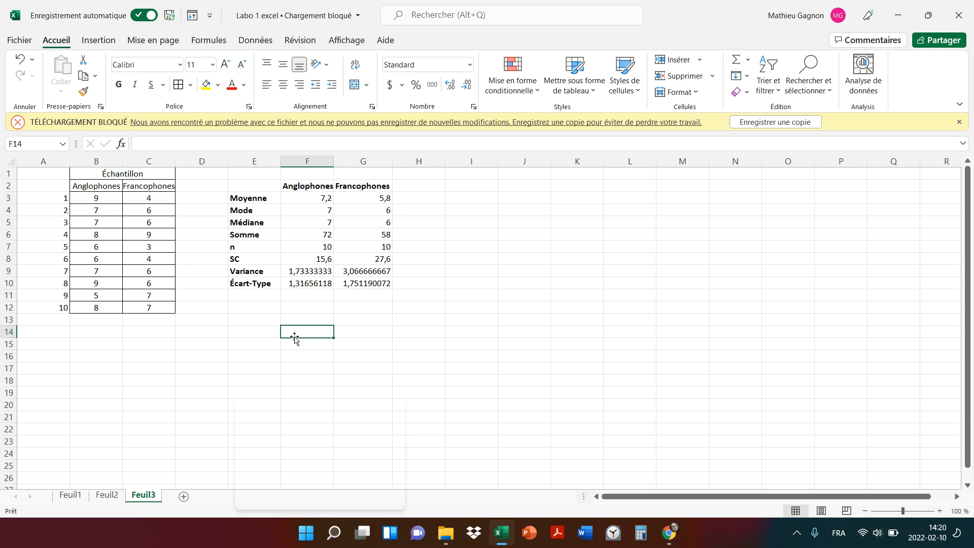
{"action": "type", "text": "="}
{"action": "left_click", "coordinate": [304, 283]}
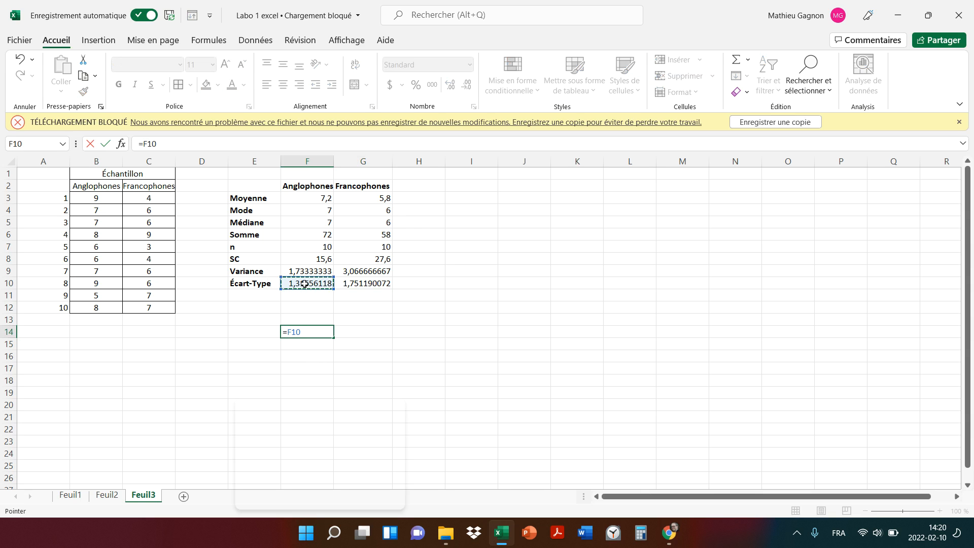
{"action": "type", "text": "*"}
{"action": "left_click", "coordinate": [305, 283]}
{"action": "key", "text": "Return"}
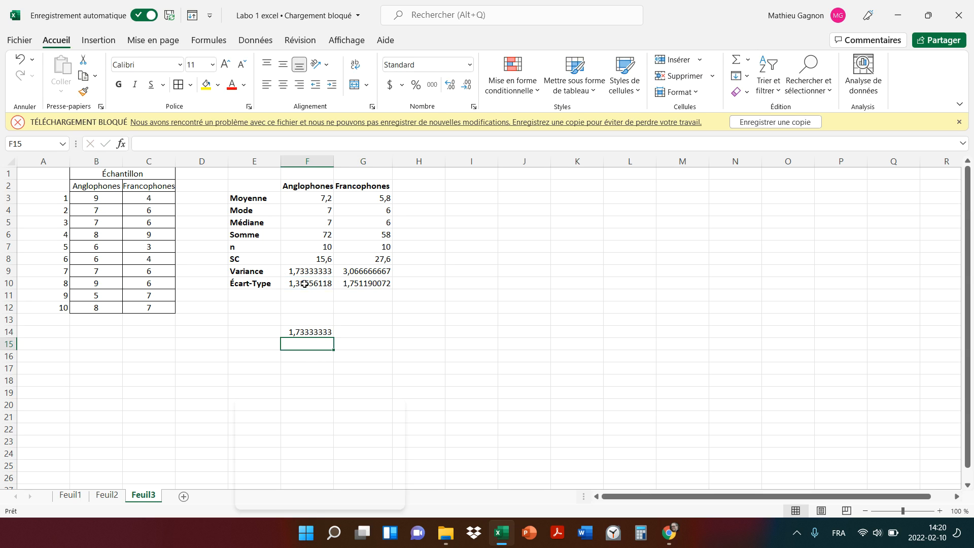
{"action": "left_click", "coordinate": [308, 332]}
{"action": "key", "text": "Delete"}
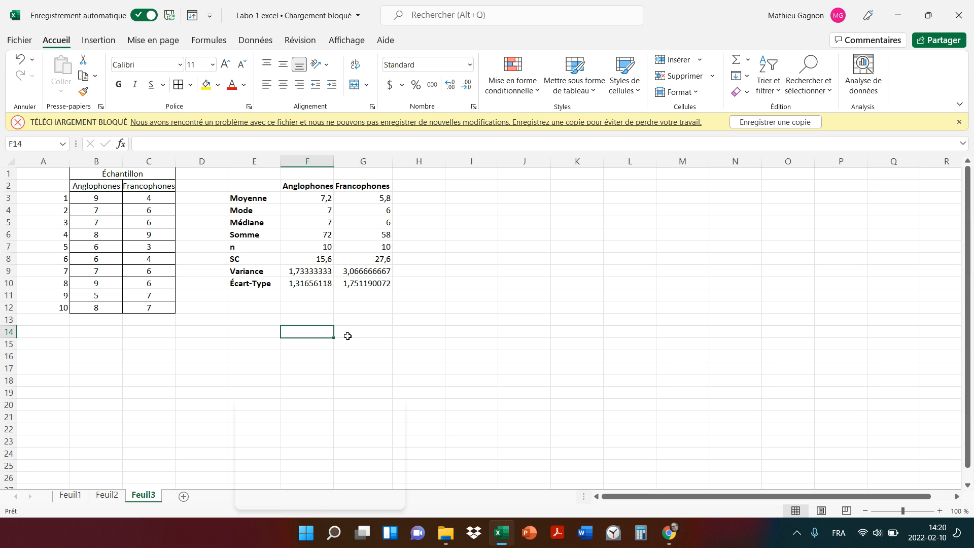
- Check the Francophones variance in empty cell G14 by squaring the standard deviation with =G10*G10, and clear the cell again
{"action": "left_click", "coordinate": [360, 333]}
{"action": "type", "text": "="}
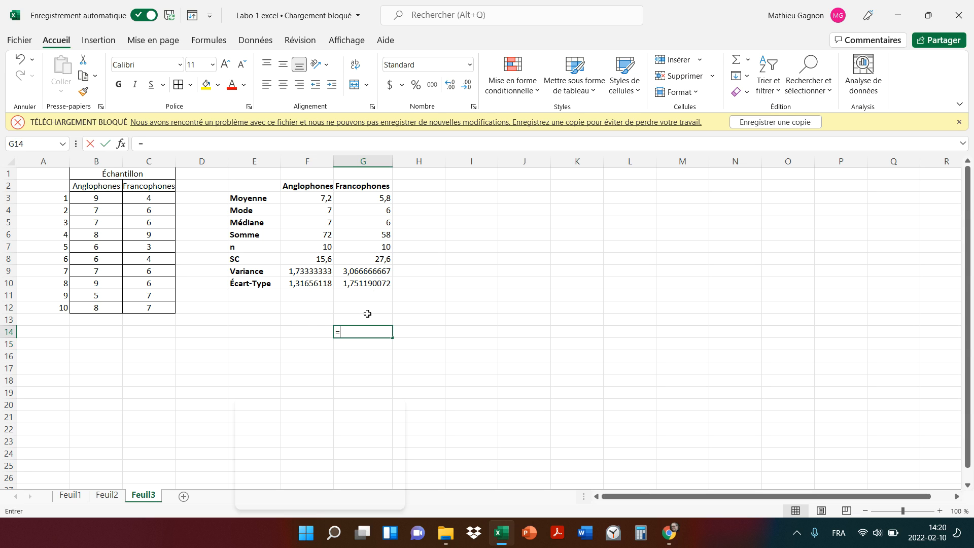
{"action": "left_click", "coordinate": [368, 283]}
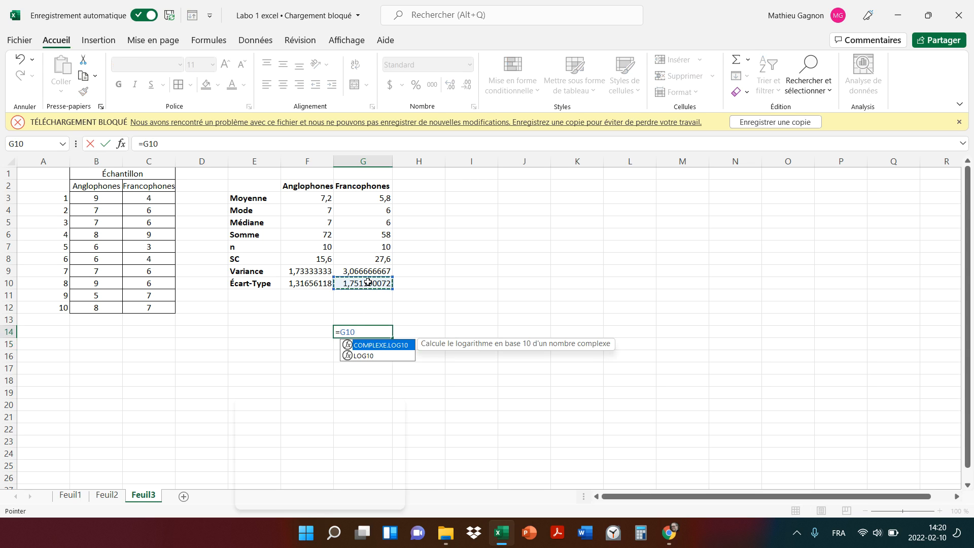
{"action": "type", "text": "*"}
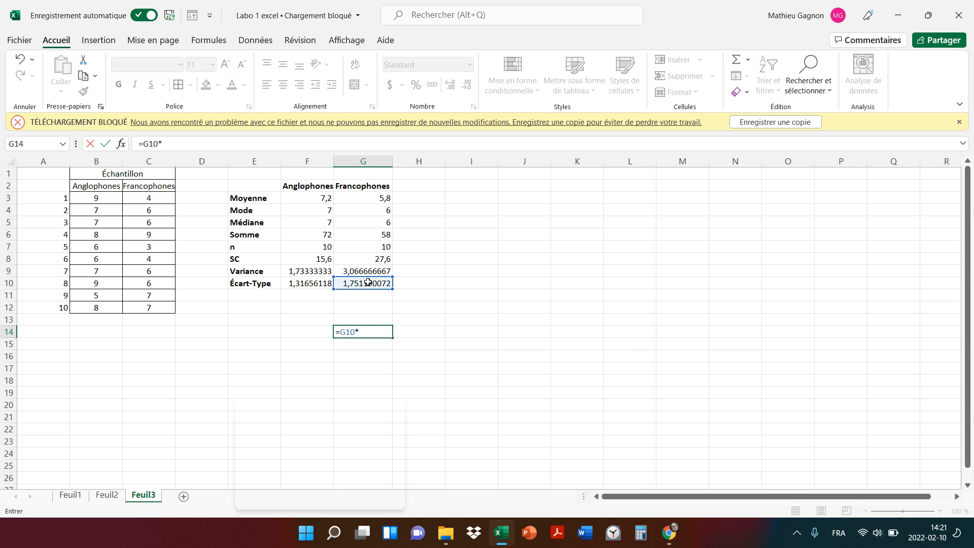
{"action": "left_click", "coordinate": [368, 283]}
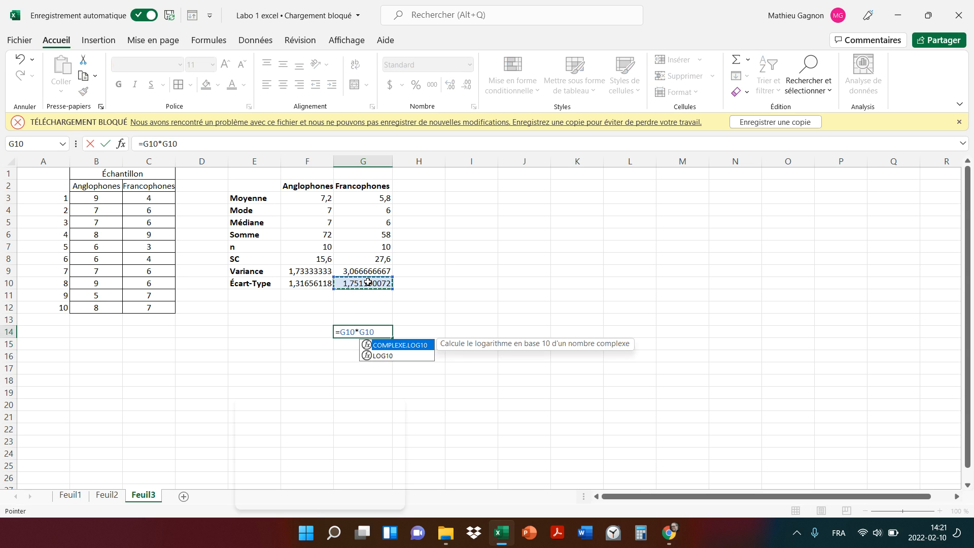
{"action": "key", "text": "Return"}
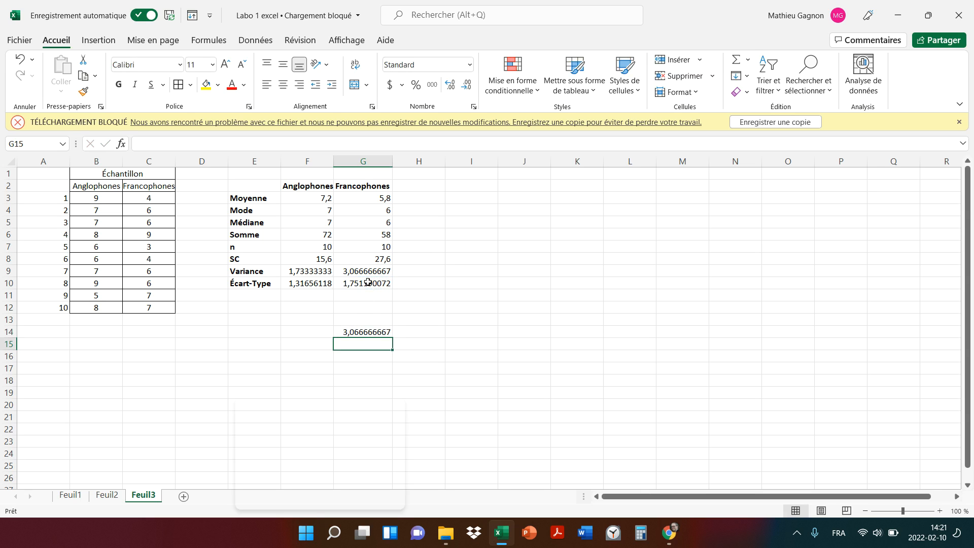
{"action": "left_click", "coordinate": [364, 330]}
{"action": "key", "text": "Delete"}
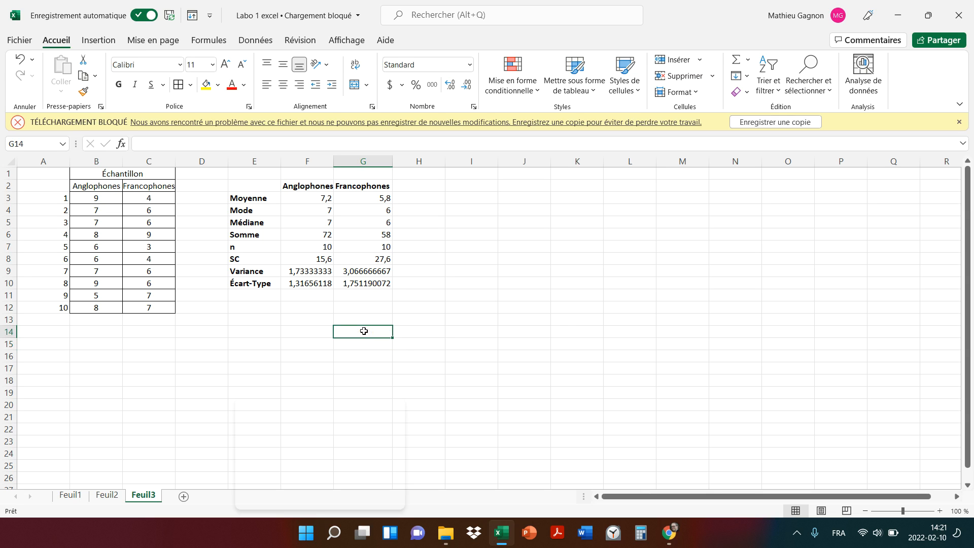
{"action": "left_click", "coordinate": [565, 324]}
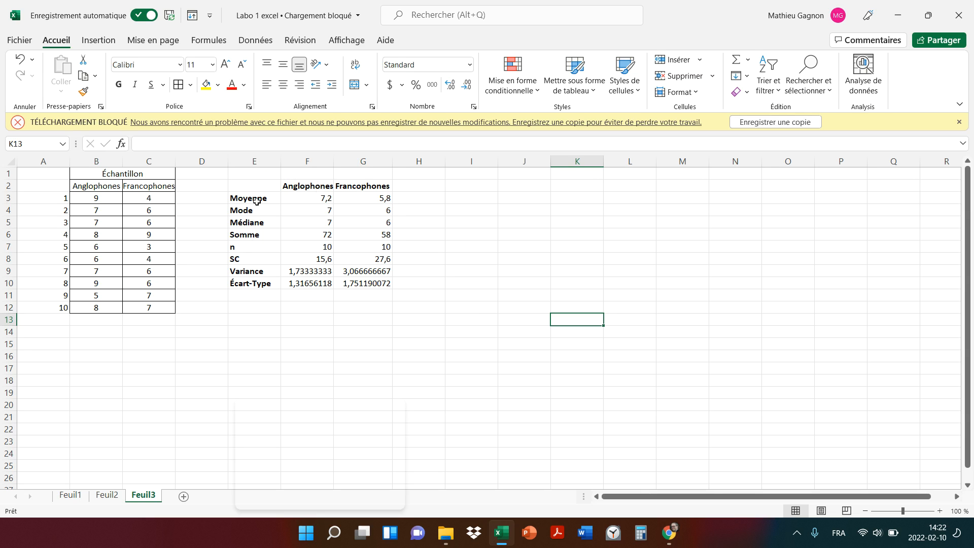
- Enter the header "Anglophones (x-m)" in cell I2 and fit column I to its text
{"action": "left_click", "coordinate": [480, 185]}
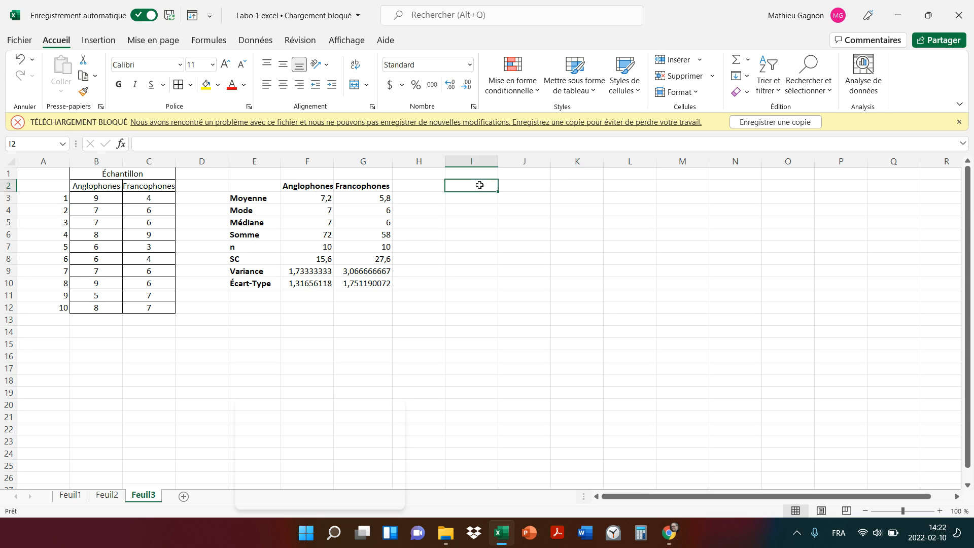
{"action": "type", "text": "Anglophone"}
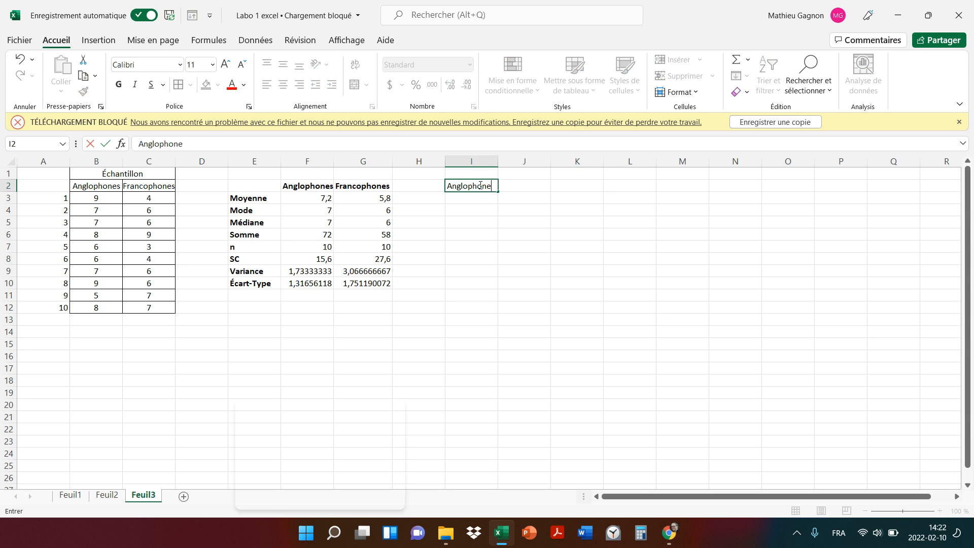
{"action": "type", "text": "s (x-m)"}
{"action": "left_click", "coordinate": [556, 232]}
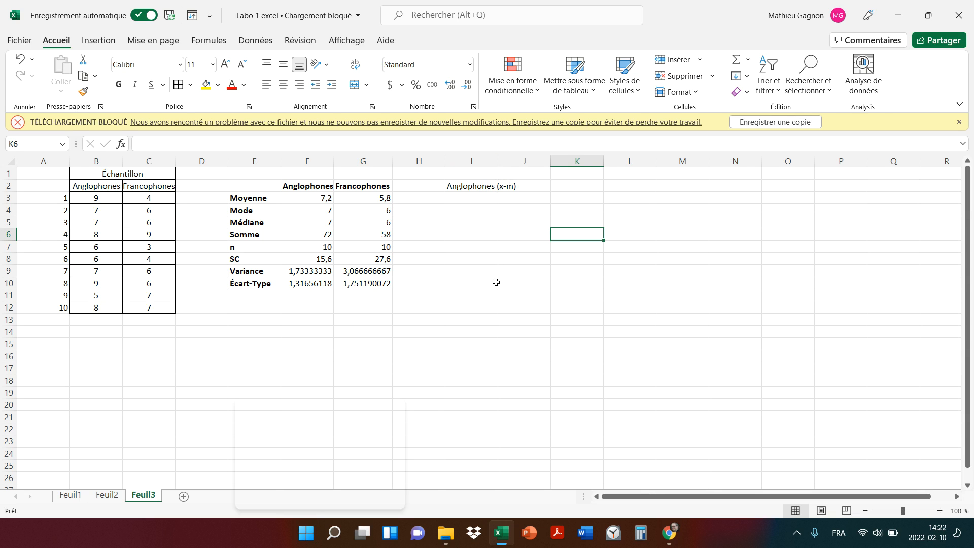
{"action": "double_click", "coordinate": [497, 161]}
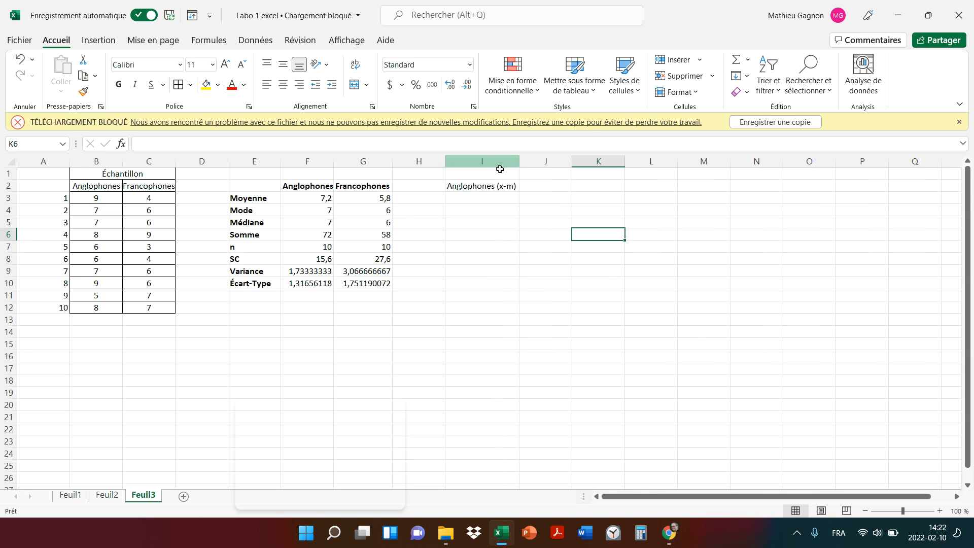
- Enter the header "Francophones (x-m)" in cell J2 and widen column J to fit its text
{"action": "left_click", "coordinate": [533, 187]}
{"action": "type", "text": "Franco"}
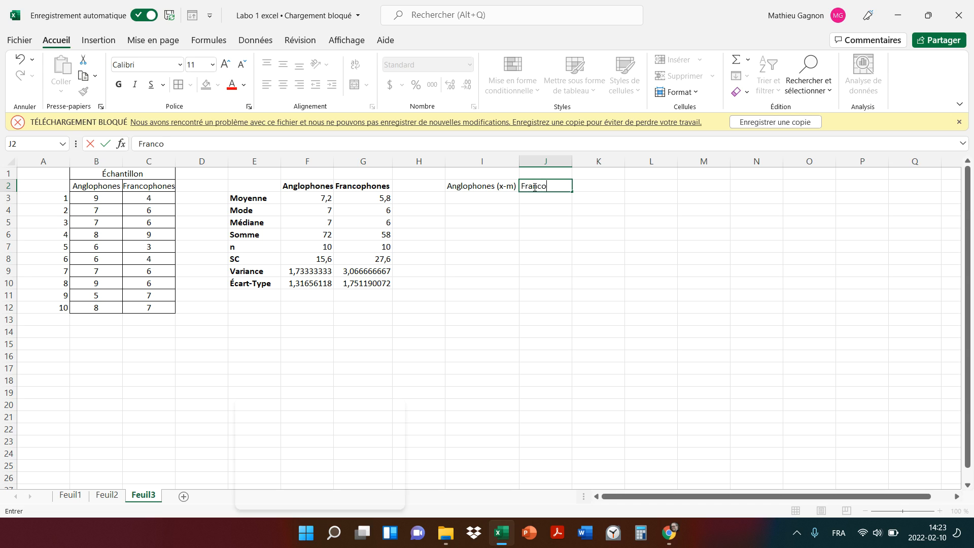
{"action": "type", "text": "phones"}
{"action": "type", "text": "(x-m)"}
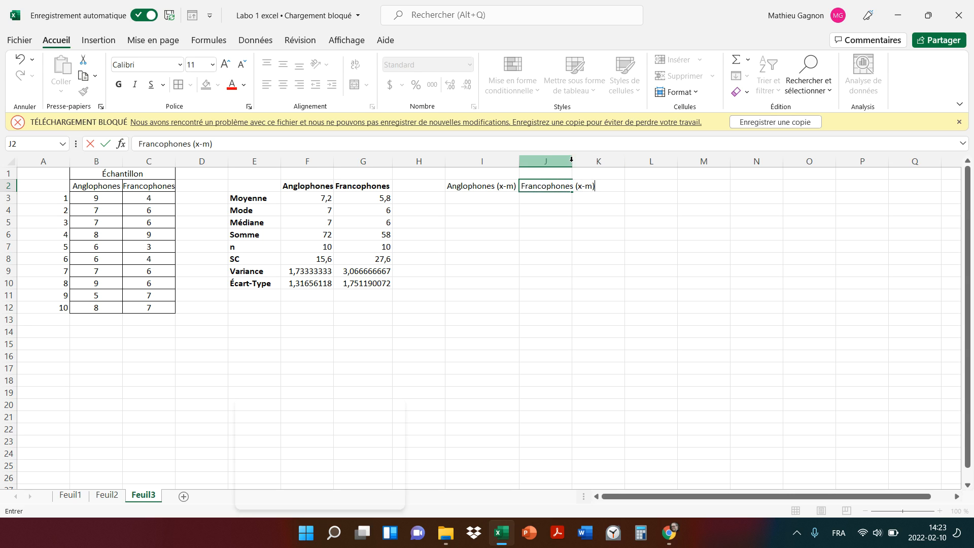
{"action": "left_click", "coordinate": [632, 196]}
{"action": "left_click_drag", "start_coordinate": [573, 167], "coordinate": [598, 168]}
- Apply all borders to the deviation table in cells I2:J12
{"action": "left_click", "coordinate": [614, 271]}
{"action": "right_click", "coordinate": [614, 272]}
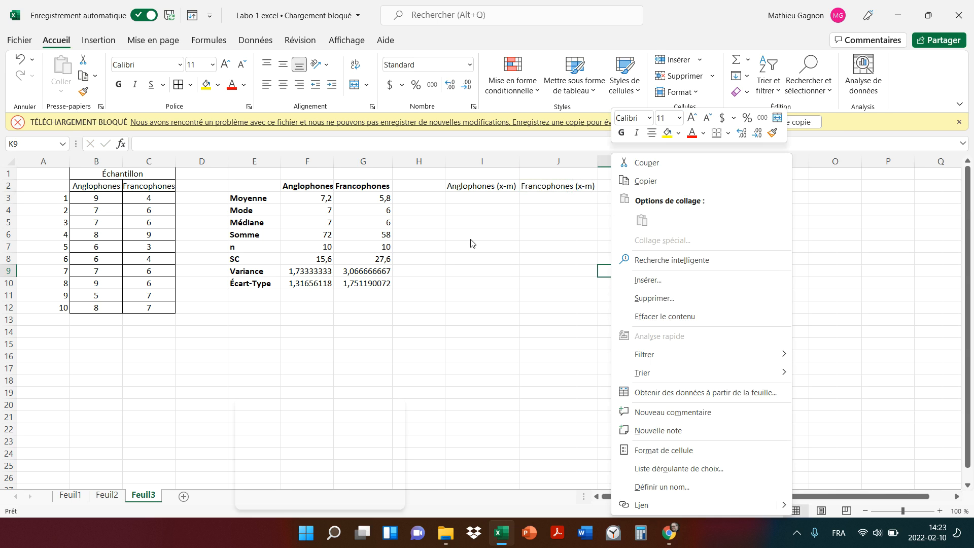
{"action": "key", "text": "Escape"}
{"action": "left_click_drag", "start_coordinate": [463, 186], "coordinate": [586, 304]}
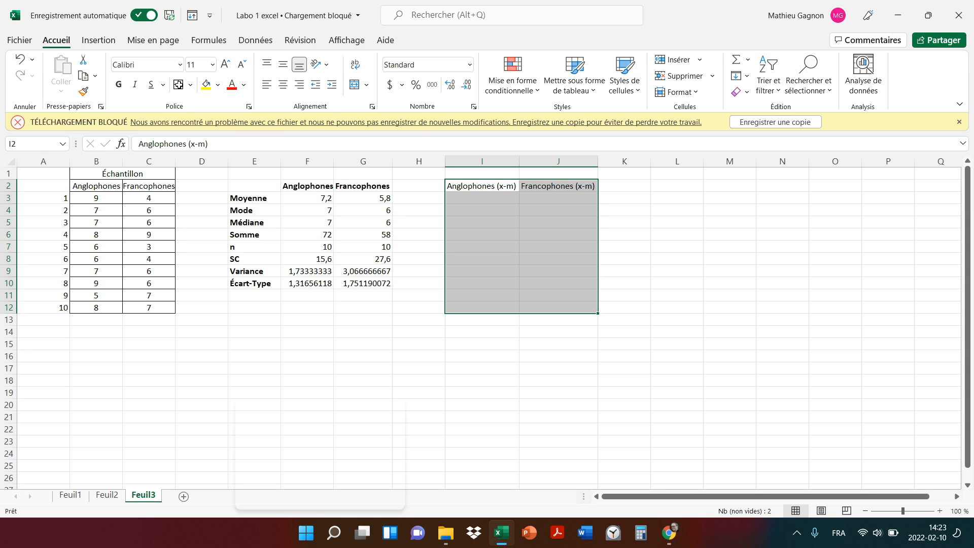
{"action": "left_click", "coordinate": [178, 85]}
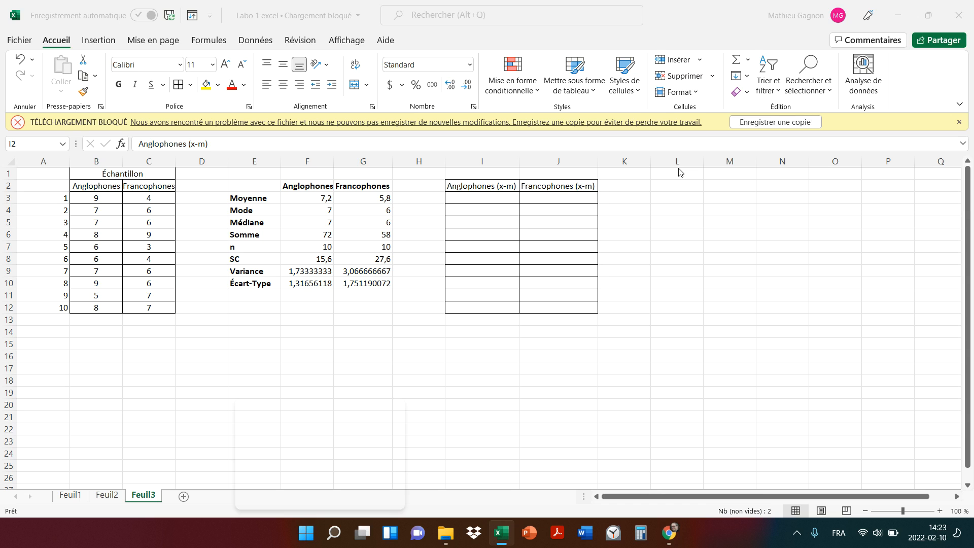
- Calculate the first Anglophones deviation from the mean in cell I3 with the formula =B3-7,2
{"action": "left_click", "coordinate": [480, 196]}
{"action": "left_click", "coordinate": [480, 195]}
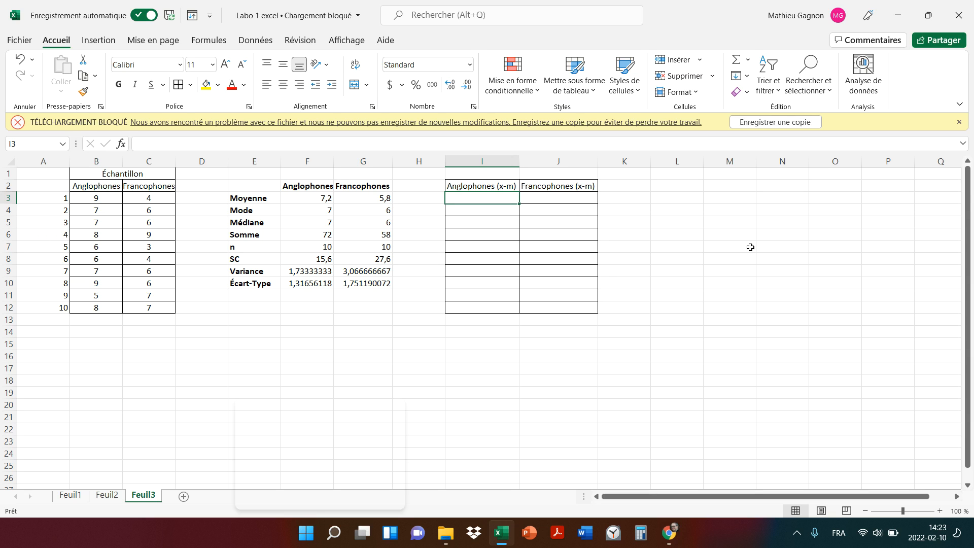
{"action": "type", "text": "="}
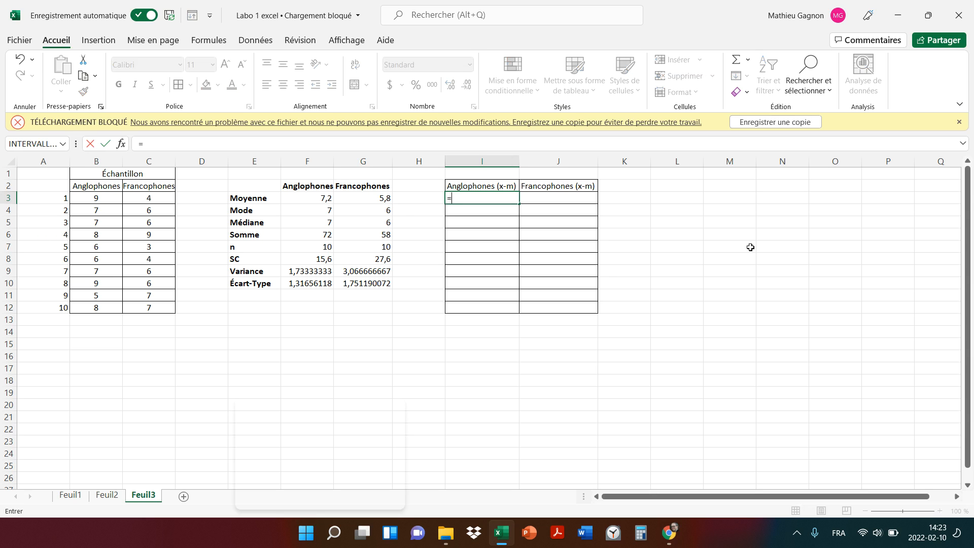
{"action": "left_click", "coordinate": [93, 198]}
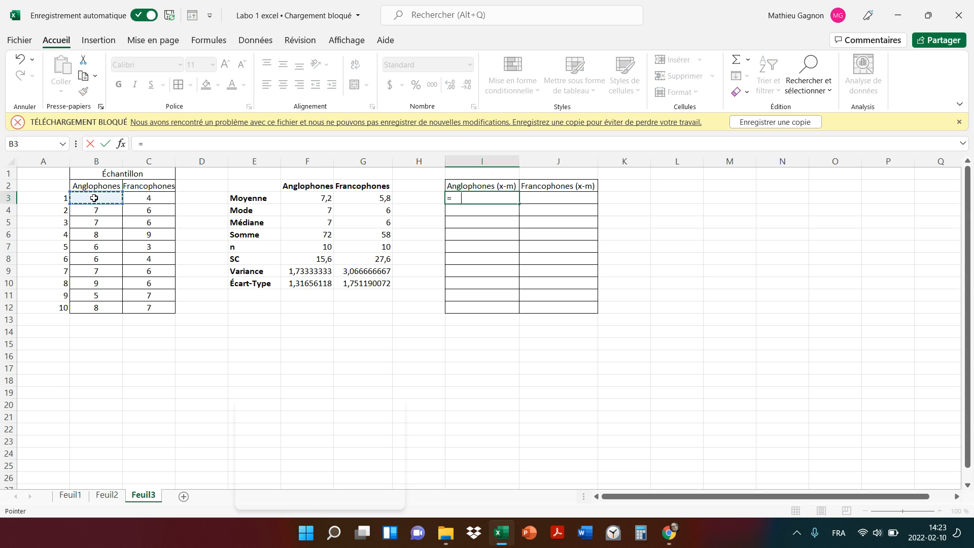
{"action": "type", "text": "-7,2"}
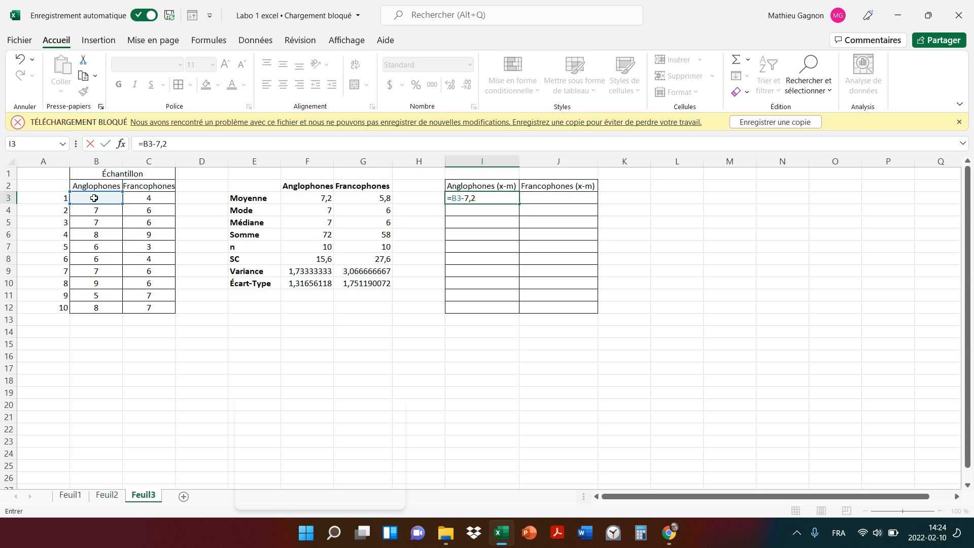
{"action": "key", "text": "Return"}
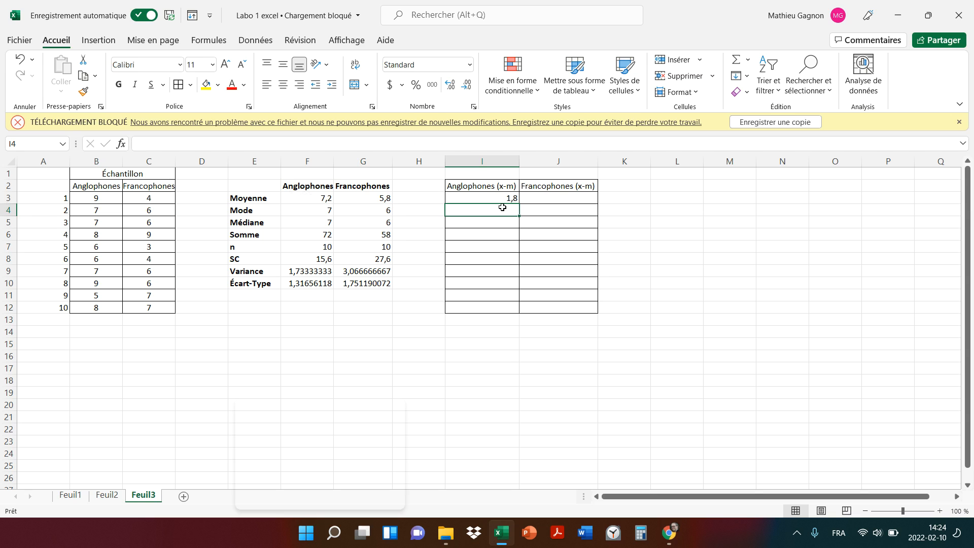
- Calculate the second Anglophones deviation from the mean in cell I4 with the formula =B4-7,2
{"action": "type", "text": "="}
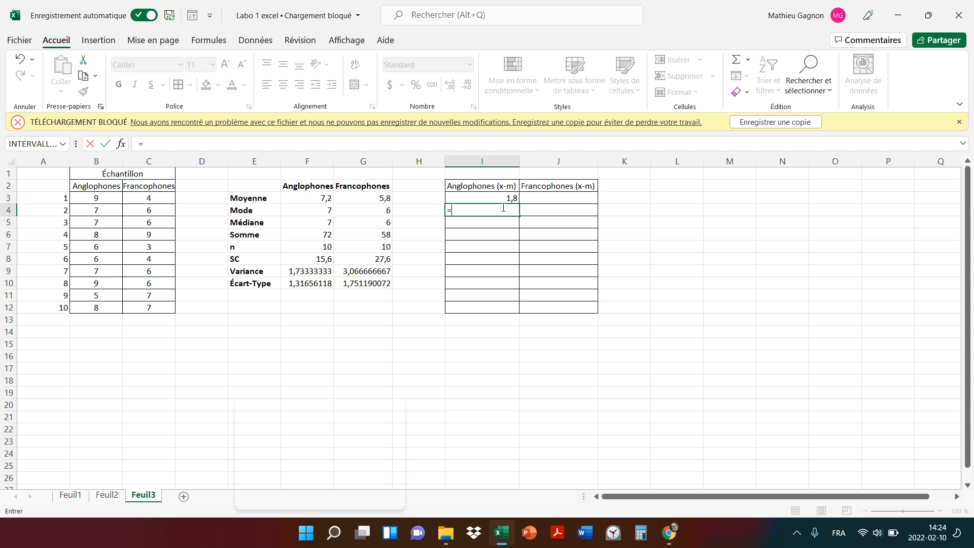
{"action": "left_click", "coordinate": [116, 211]}
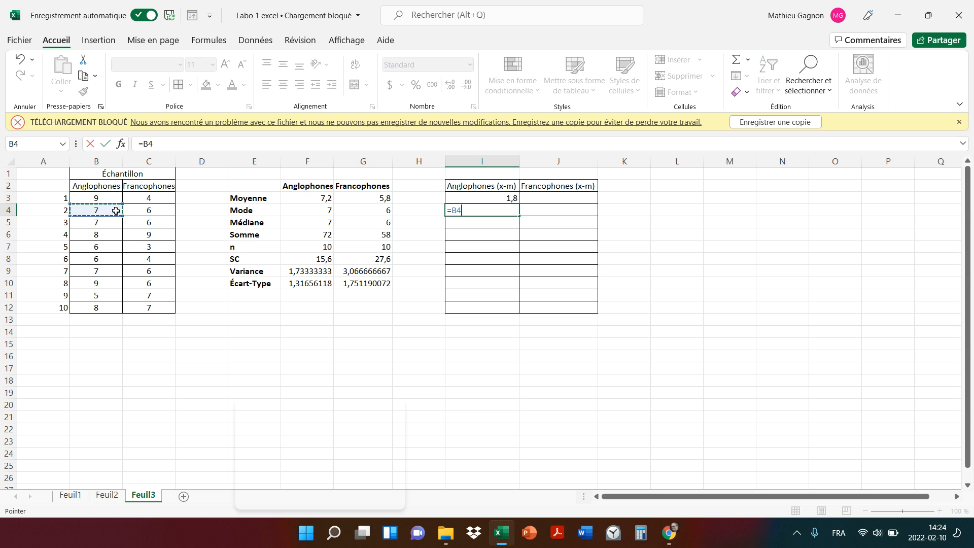
{"action": "type", "text": "-7,2"}
{"action": "key", "text": "Return"}
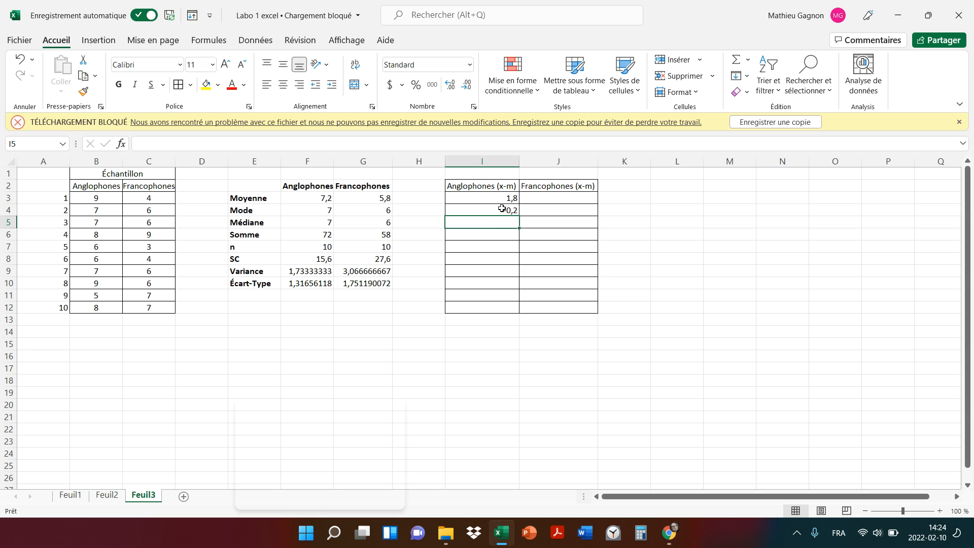
- Fill the Anglophones deviation formula from cell I3 down through cell I12
{"action": "left_click", "coordinate": [514, 198]}
{"action": "left_click_drag", "start_coordinate": [518, 203], "coordinate": [524, 313]}
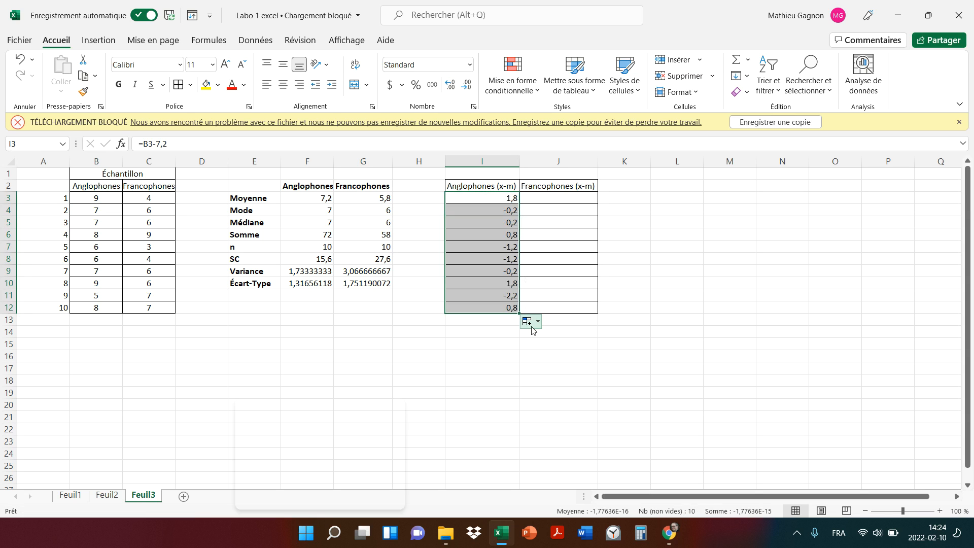
{"action": "left_click", "coordinate": [578, 378]}
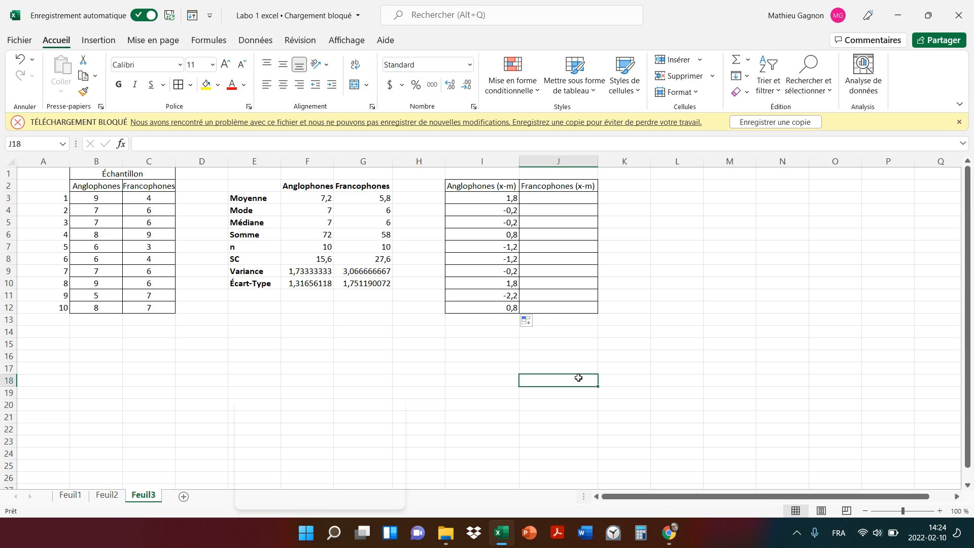
- Check the Anglophones deviation formulas in cells I3 to I5
{"action": "left_click", "coordinate": [504, 198]}
{"action": "left_click", "coordinate": [505, 211]}
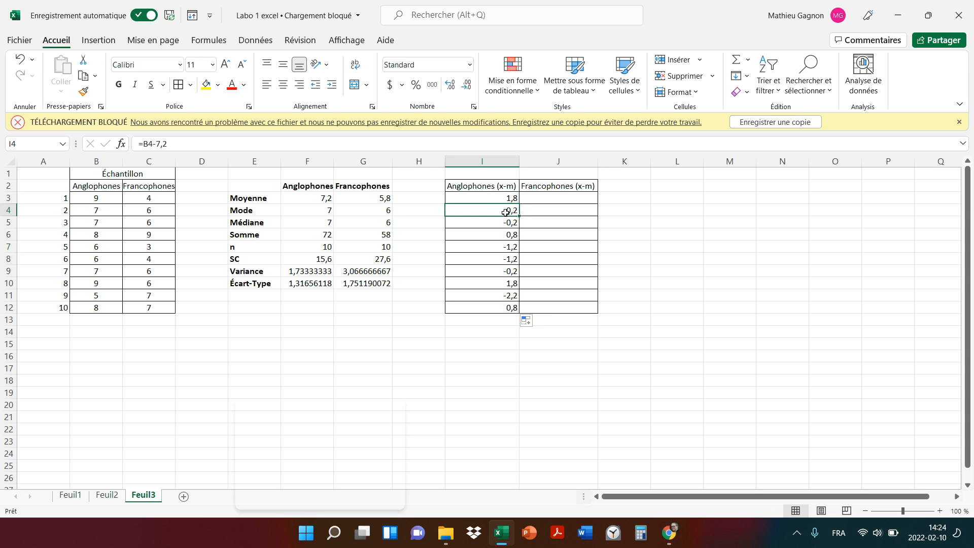
{"action": "left_click", "coordinate": [505, 223]}
{"action": "left_click", "coordinate": [500, 201]}
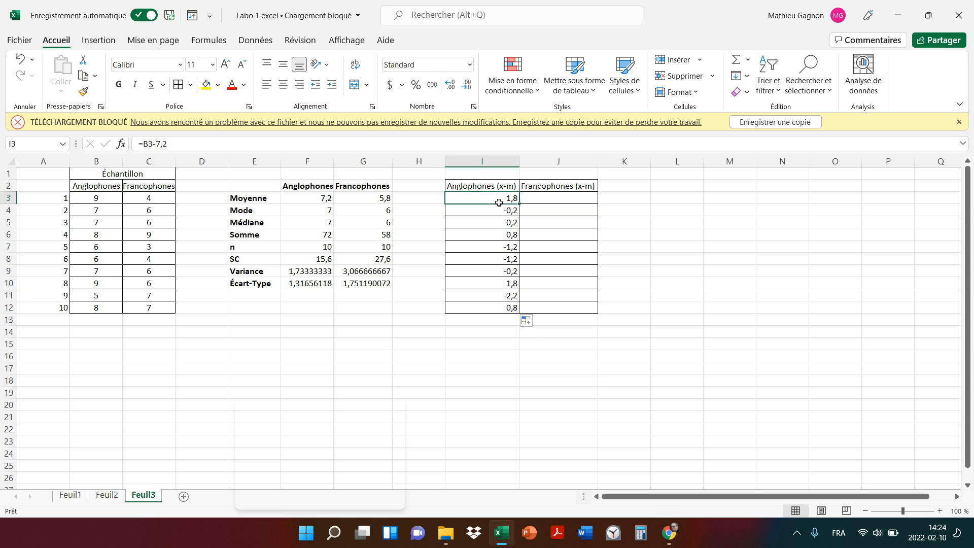
{"action": "left_click", "coordinate": [499, 211]}
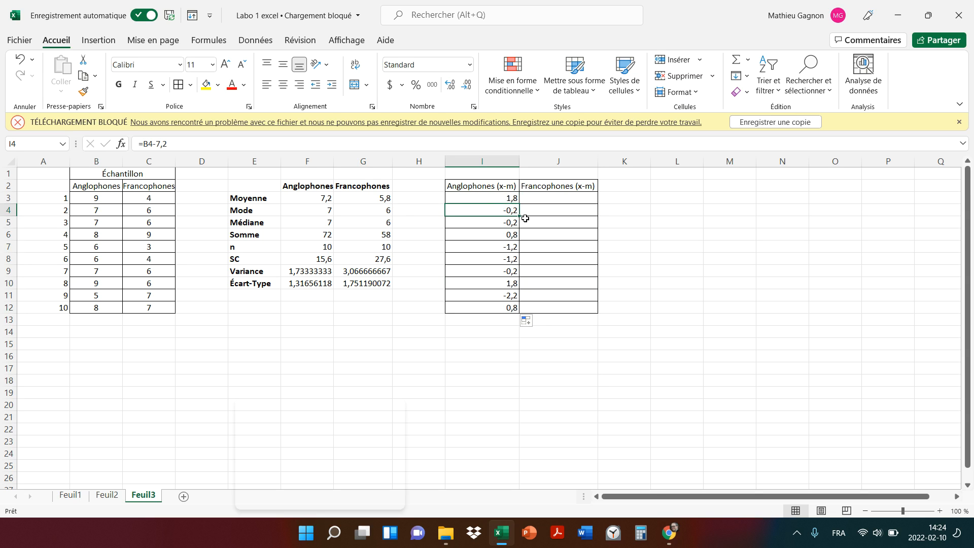
- Undo the last fill and fill the Anglophones deviation formulas from I3:I4 down through cell I12
{"action": "left_click", "coordinate": [19, 59]}
{"action": "left_click", "coordinate": [502, 402]}
{"action": "left_click", "coordinate": [515, 199]}
{"action": "key", "text": "shift+Down"}
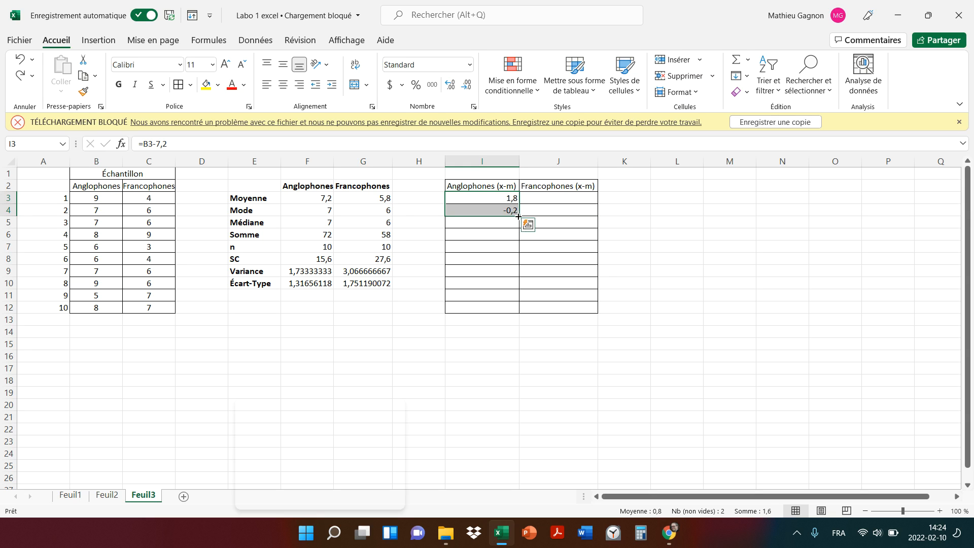
{"action": "left_click_drag", "start_coordinate": [518, 216], "coordinate": [518, 307]}
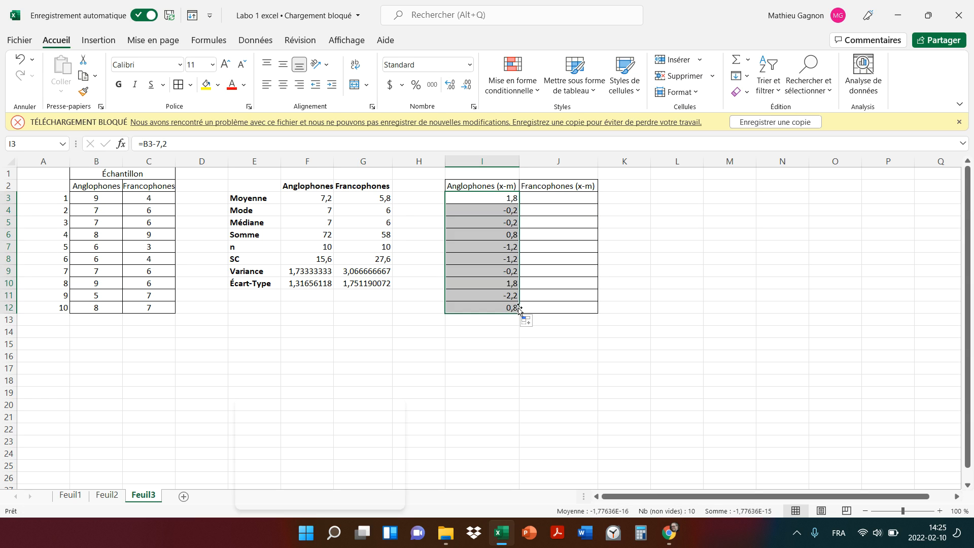
- Examine the Anglophones deviation formulas cell by cell from I3 to I12
{"action": "left_click", "coordinate": [496, 198]}
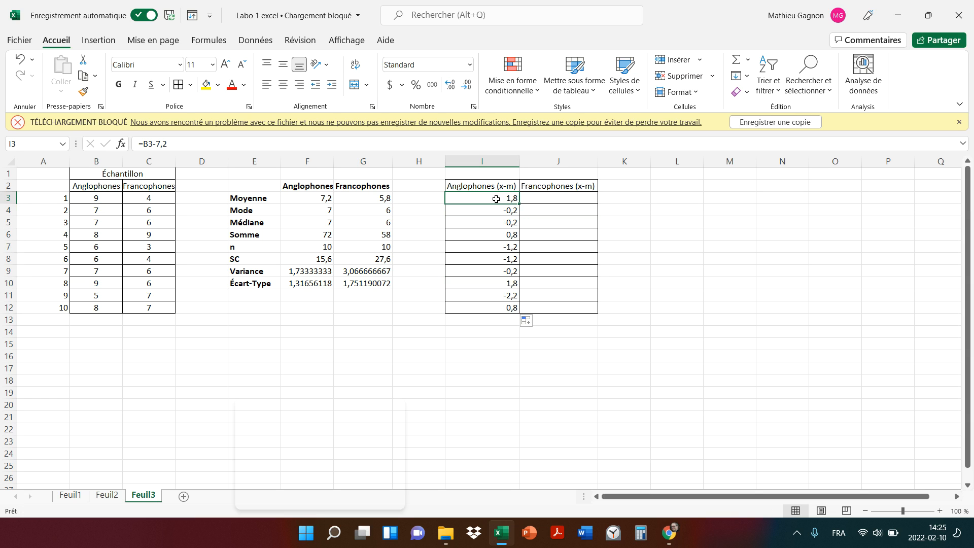
{"action": "key", "text": "Down"}
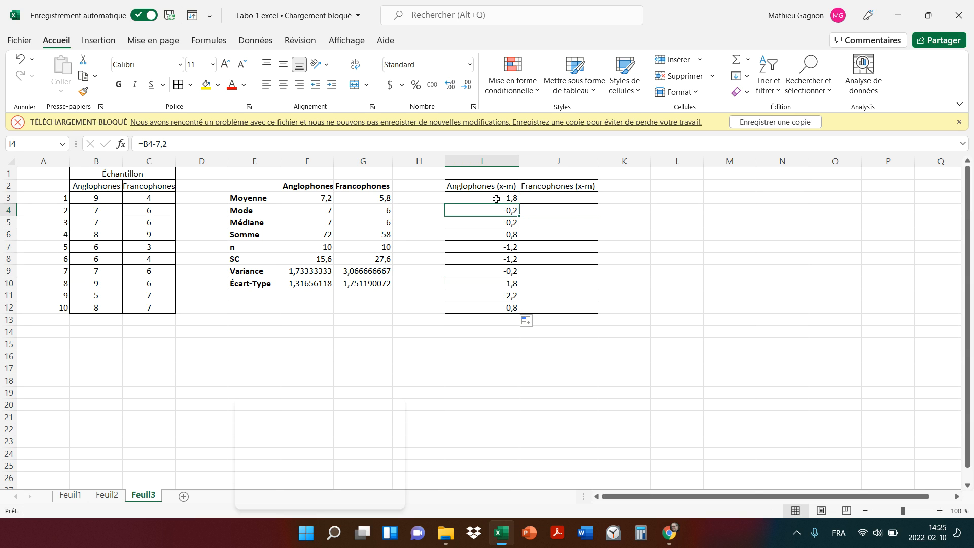
{"action": "key", "text": "Down"}
{"action": "key", "text": "Down"}
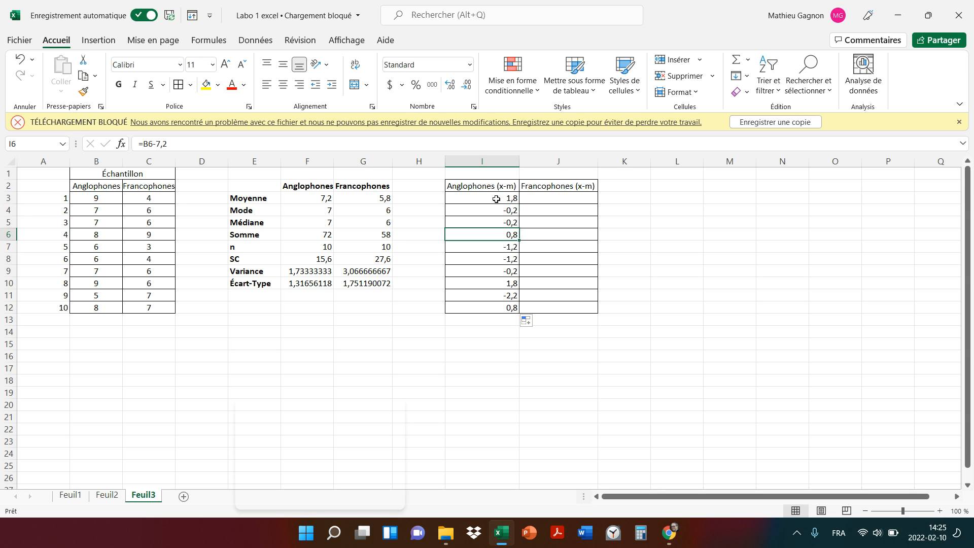
{"action": "key", "text": "Down"}
{"action": "key", "text": "Down"}
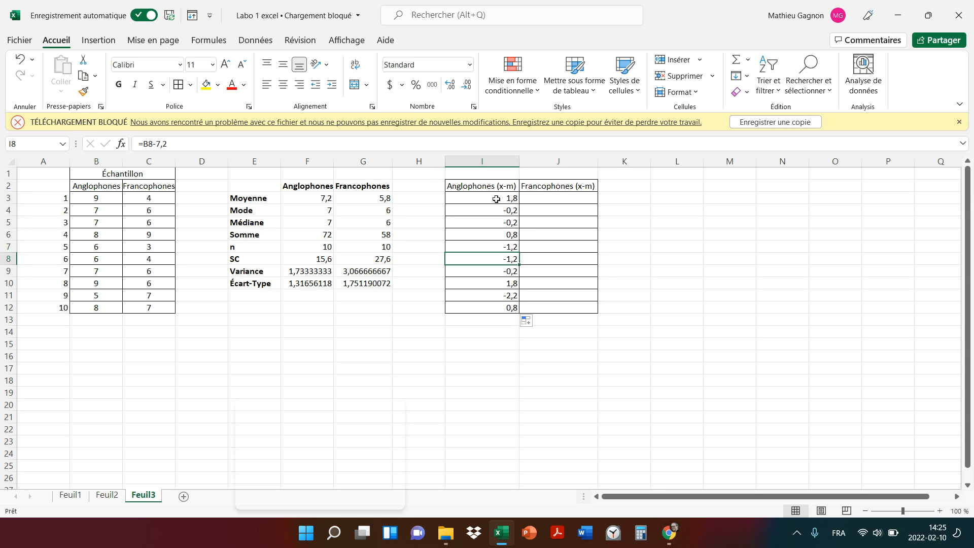
{"action": "key", "text": "Down"}
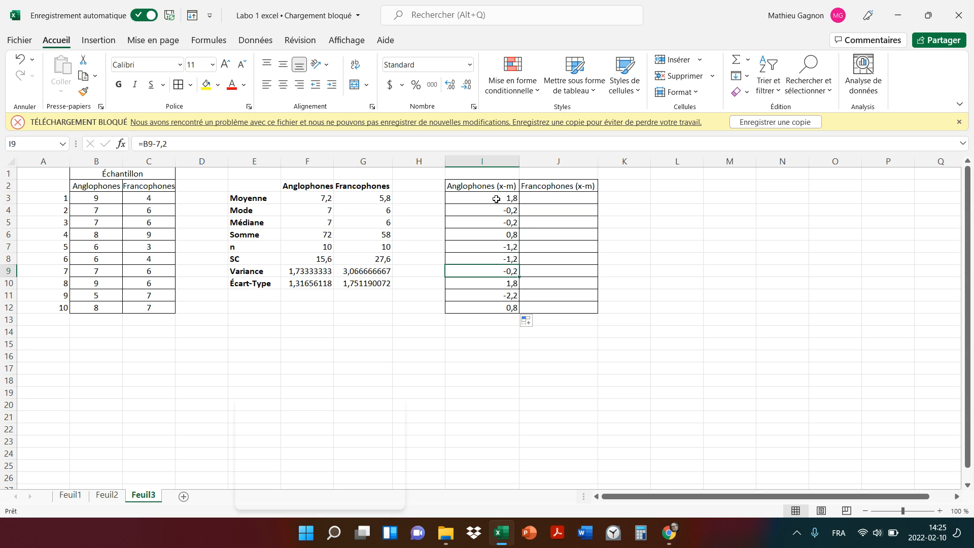
{"action": "key", "text": "Down"}
{"action": "key", "text": "Down"}
{"action": "key", "text": "Down"}
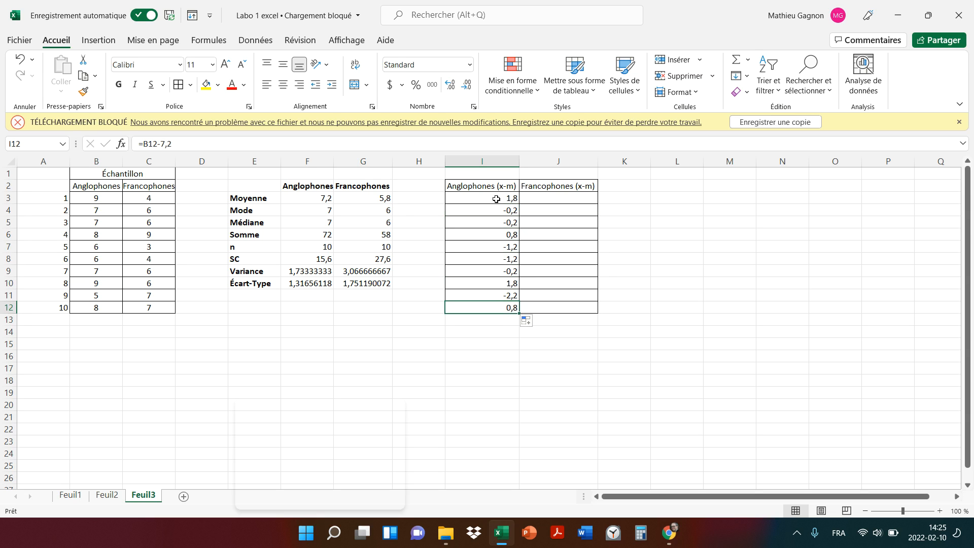
{"action": "left_click", "coordinate": [568, 199]}
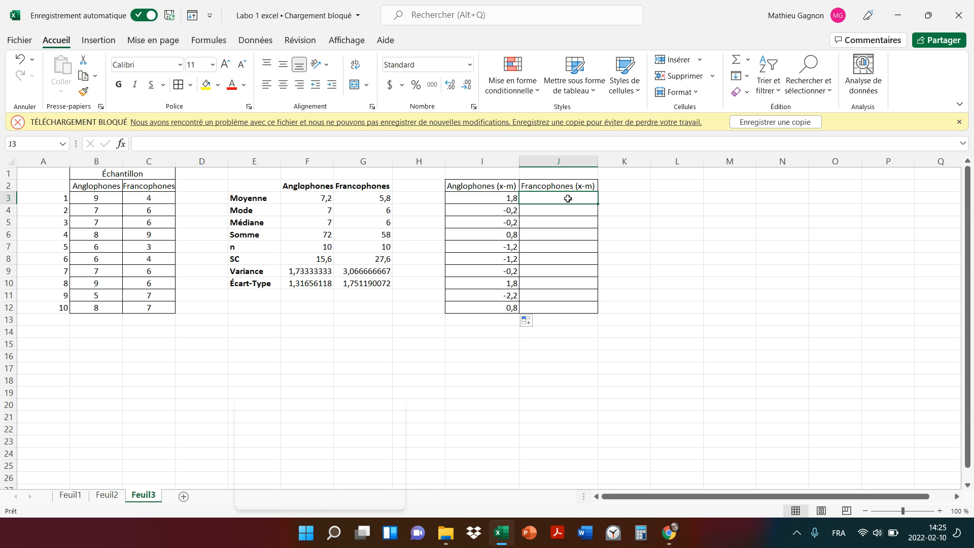
{"action": "type", "text": "="}
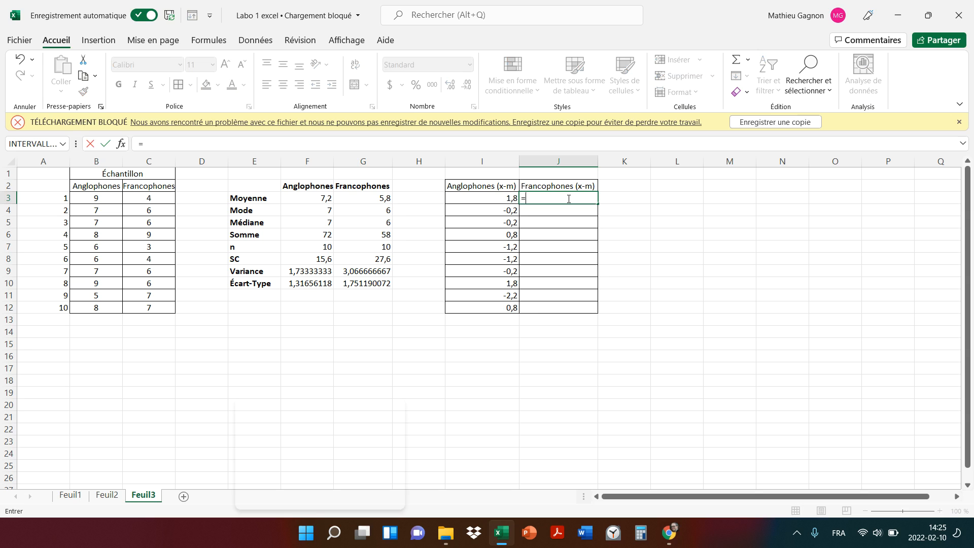
{"action": "type", "text": "4-5,8"}
{"action": "key", "text": "BackSpace"}
{"action": "key", "text": "BackSpace"}
{"action": "key", "text": "BackSpace"}
{"action": "key", "text": "BackSpace"}
{"action": "key", "text": "BackSpace"}
{"action": "key", "text": "BackSpace"}
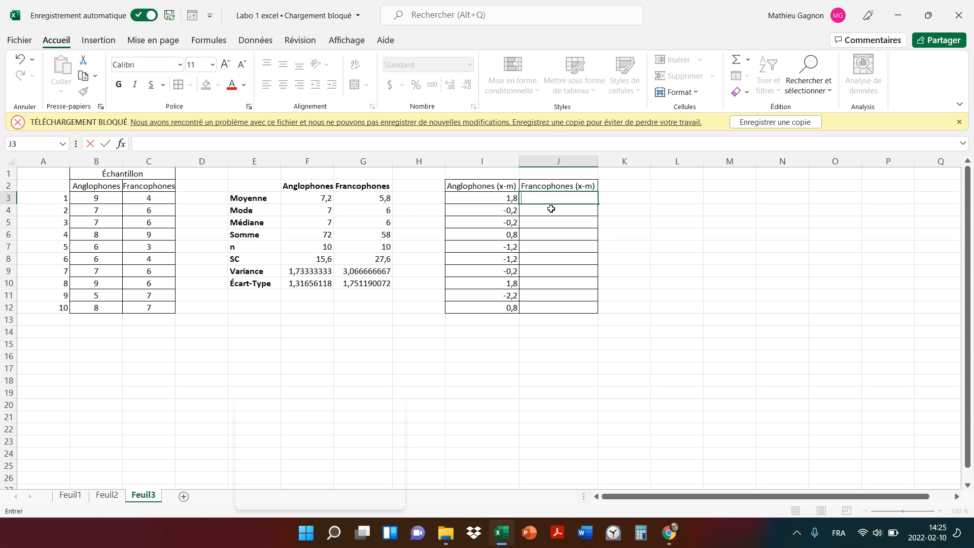
- Try calculating the first Francophones deviation from the mean in cell J3 with the formula =C3-G3
{"action": "type", "text": "="}
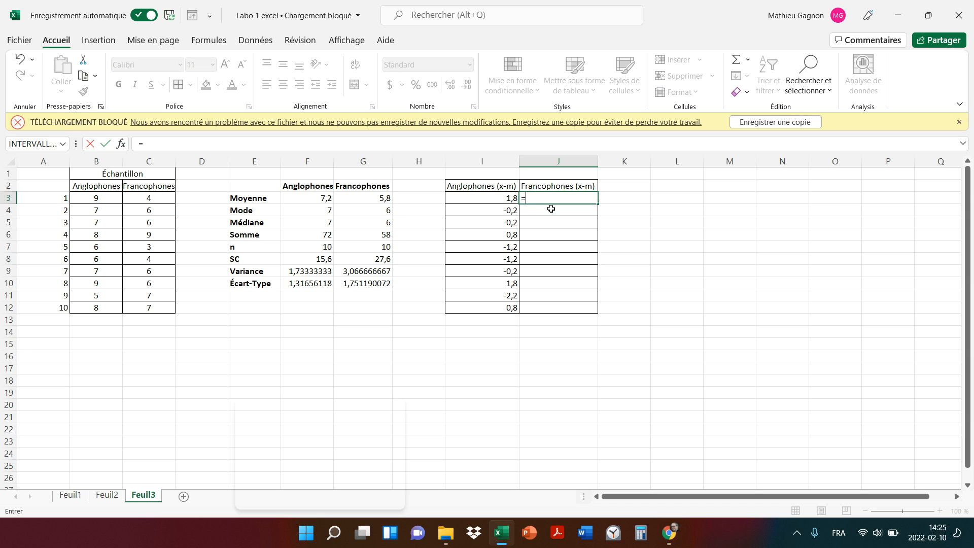
{"action": "left_click", "coordinate": [151, 200]}
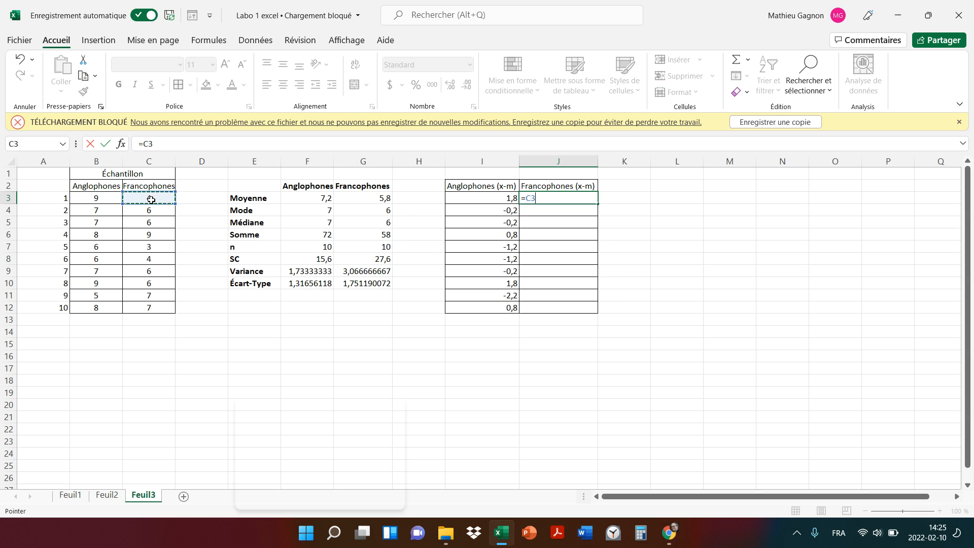
{"action": "type", "text": "-"}
{"action": "left_click", "coordinate": [379, 195]}
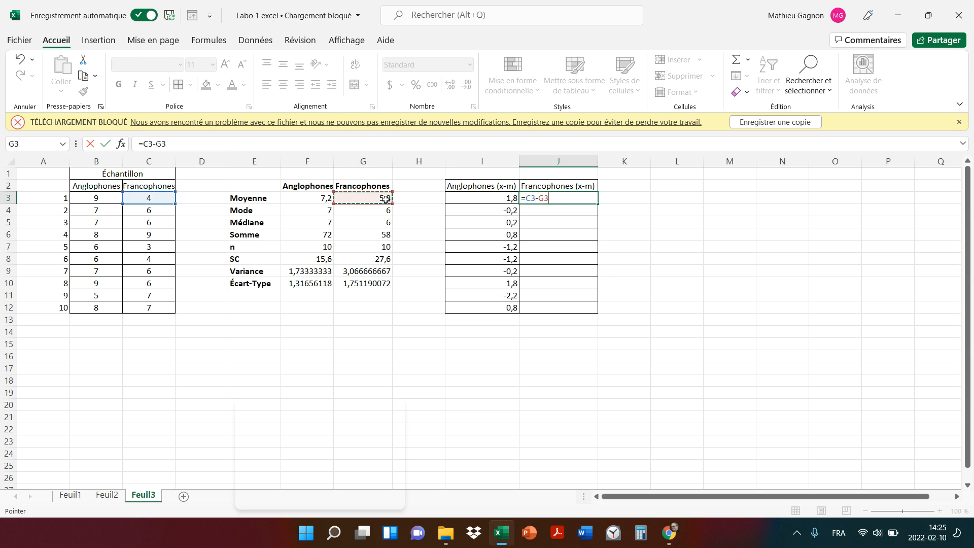
{"action": "key", "text": "Return"}
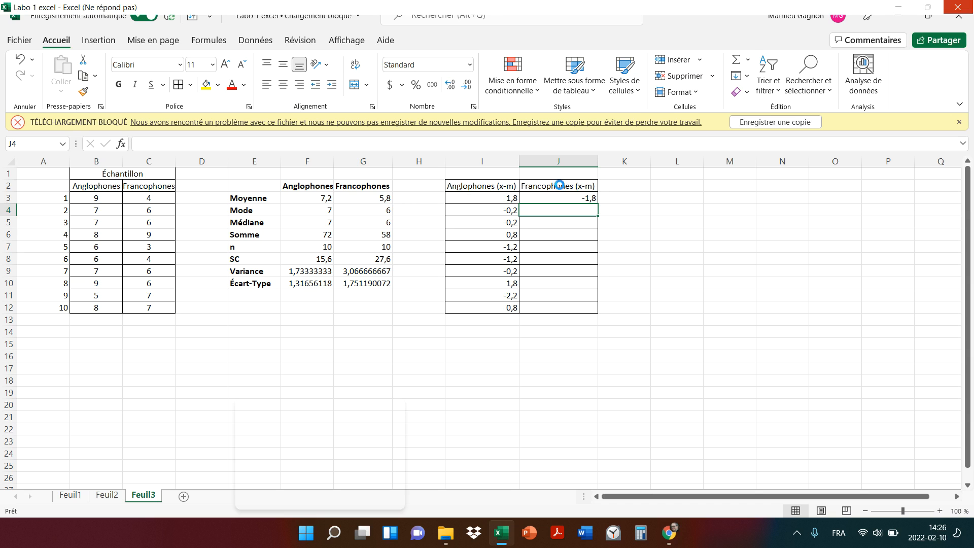
{"action": "left_click", "coordinate": [581, 199]}
{"action": "key", "text": "Delete"}
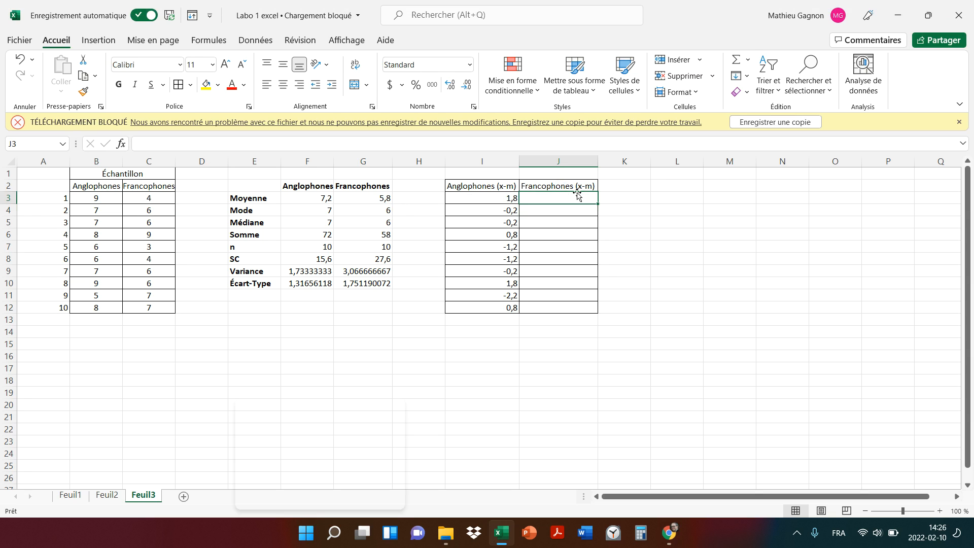
- Enter the formula =C3-G3 again in cell J3 for the first Francophones deviation
{"action": "type", "text": "="}
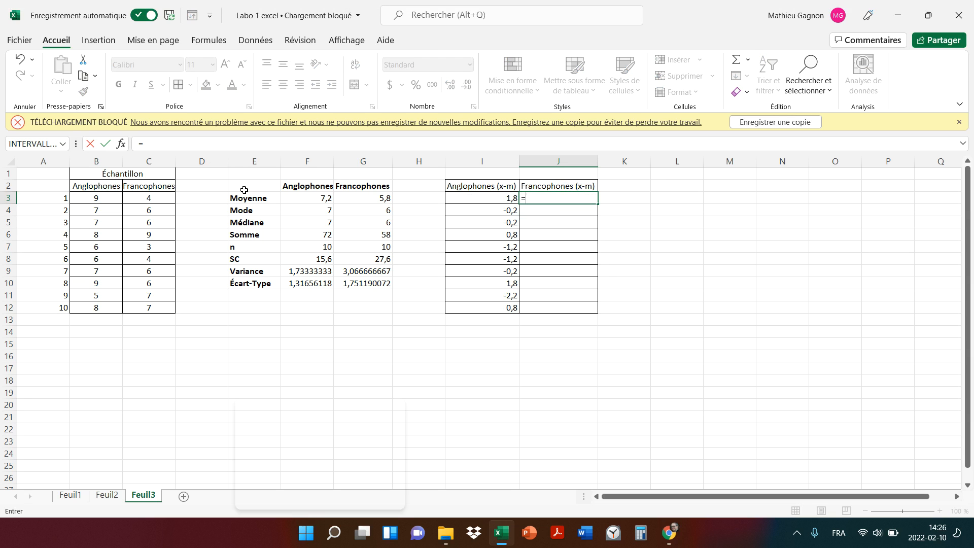
{"action": "left_click", "coordinate": [153, 198]}
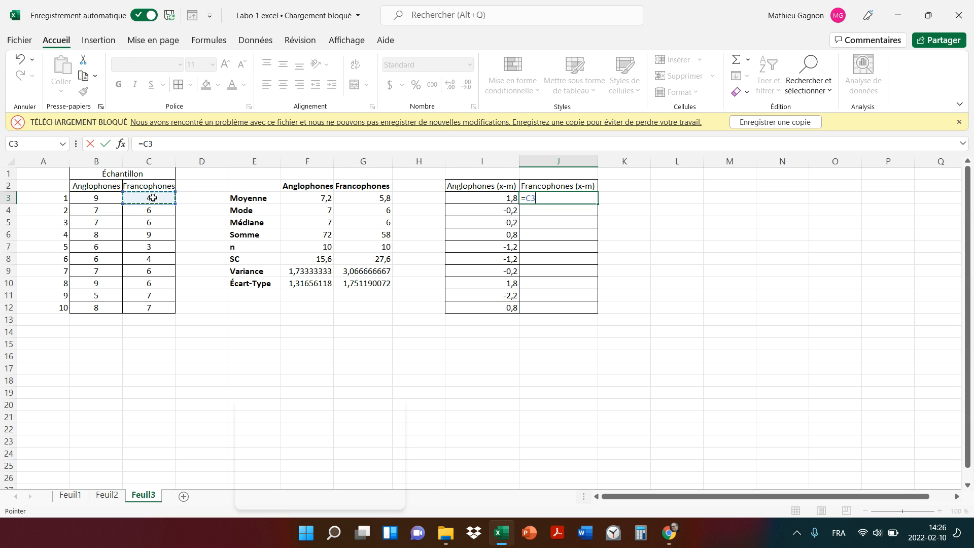
{"action": "type", "text": "-"}
{"action": "left_click", "coordinate": [385, 198]}
{"action": "left_click", "coordinate": [385, 198]}
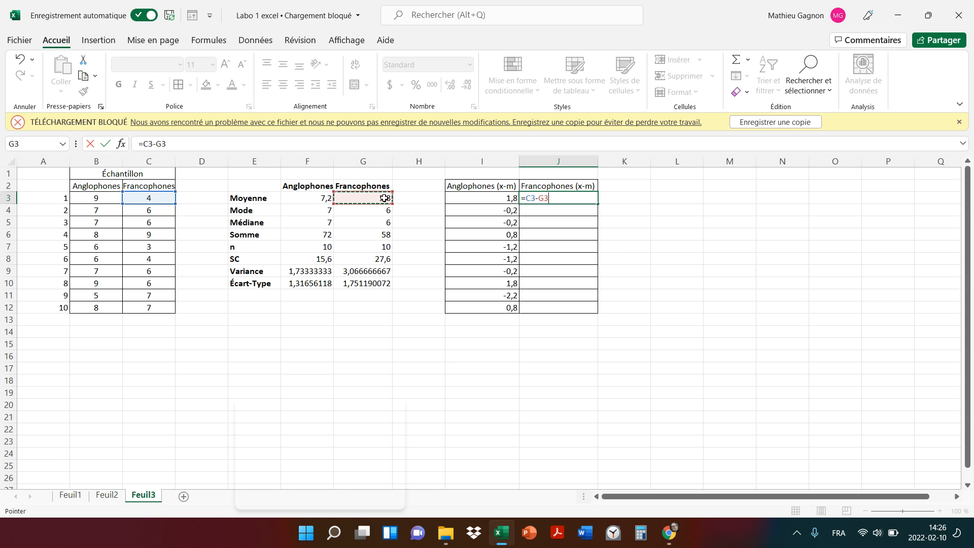
{"action": "key", "text": "Return"}
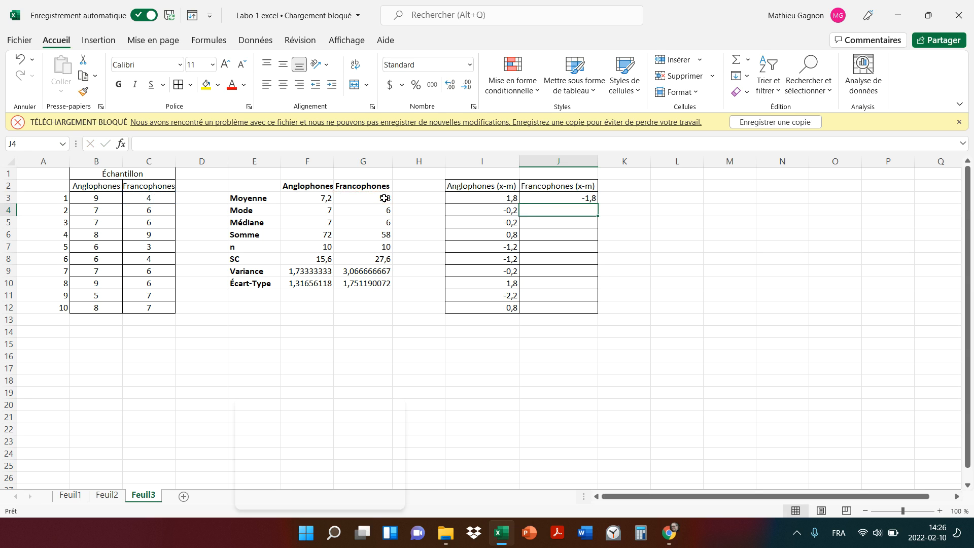
- Try filling the Francophones formula from J3 down through J12, and clear cells J3:J12
{"action": "left_click", "coordinate": [586, 198]}
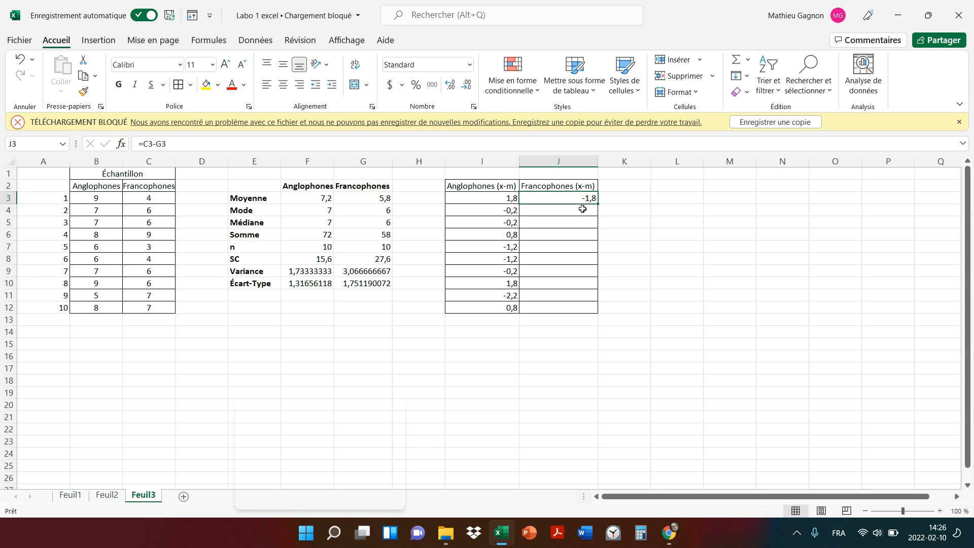
{"action": "left_click_drag", "start_coordinate": [597, 203], "coordinate": [603, 315]}
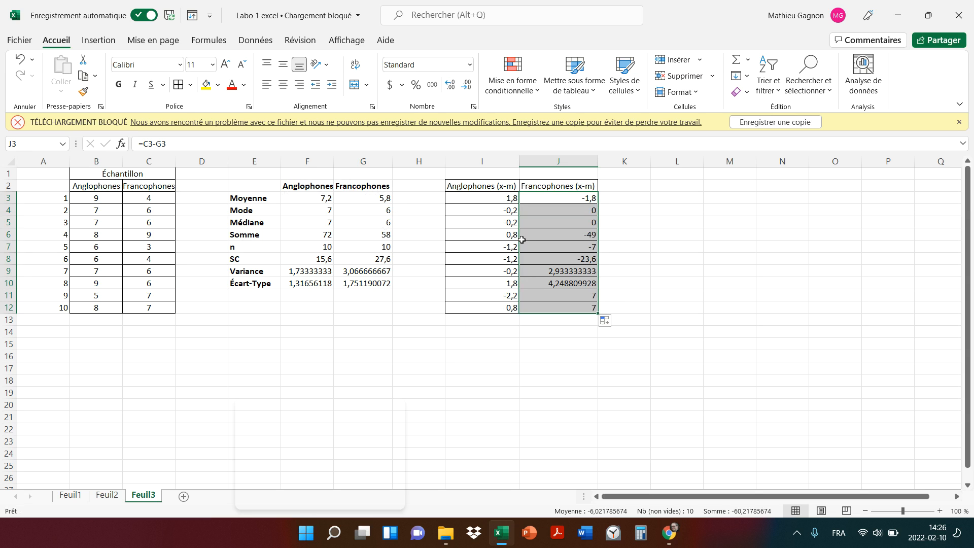
{"action": "key", "text": "Up"}
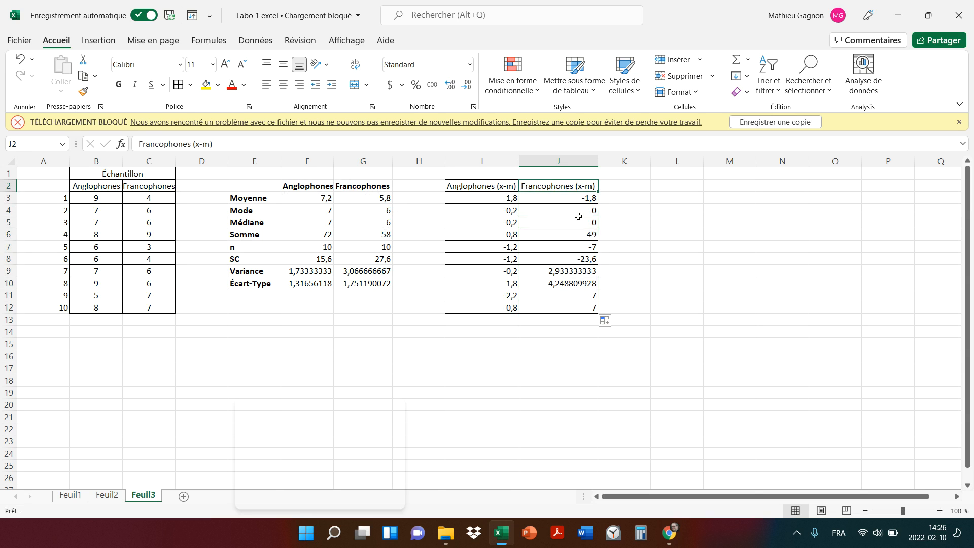
{"action": "left_click_drag", "start_coordinate": [579, 203], "coordinate": [576, 306]}
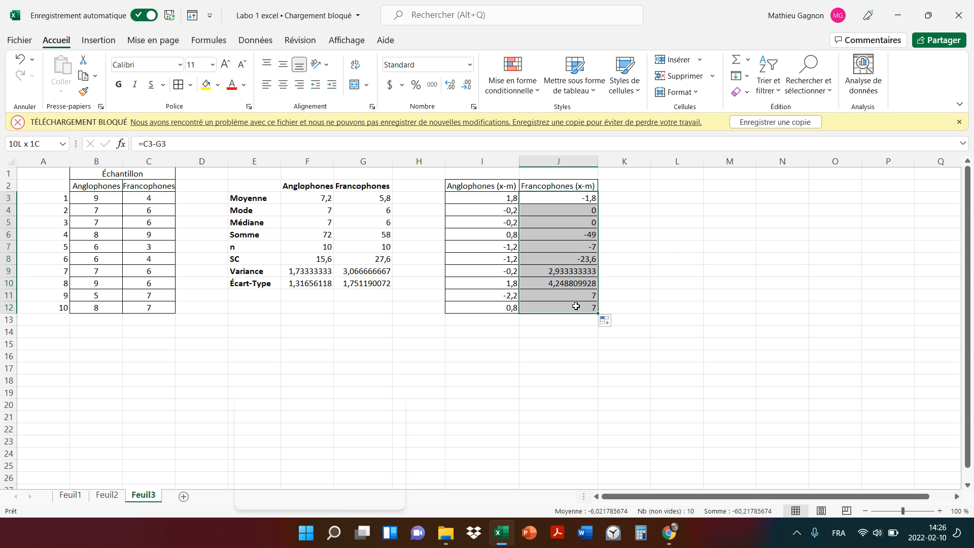
{"action": "key", "text": "Delete"}
{"action": "right_click", "coordinate": [679, 284]}
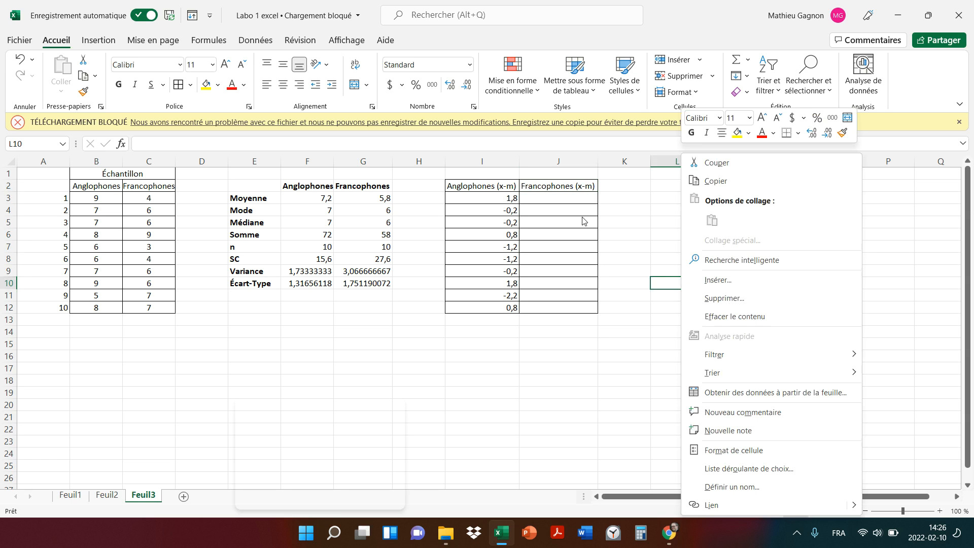
{"action": "key", "text": "Escape"}
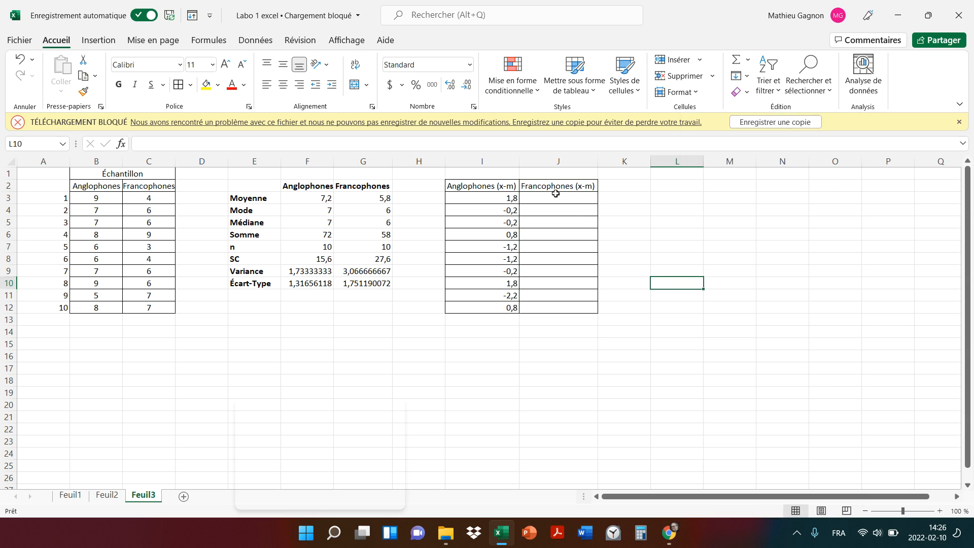
- Calculate the first Francophones deviation from the mean in cell J3 with the formula =C3-5,8
{"action": "left_click", "coordinate": [546, 197]}
{"action": "type", "text": "="}
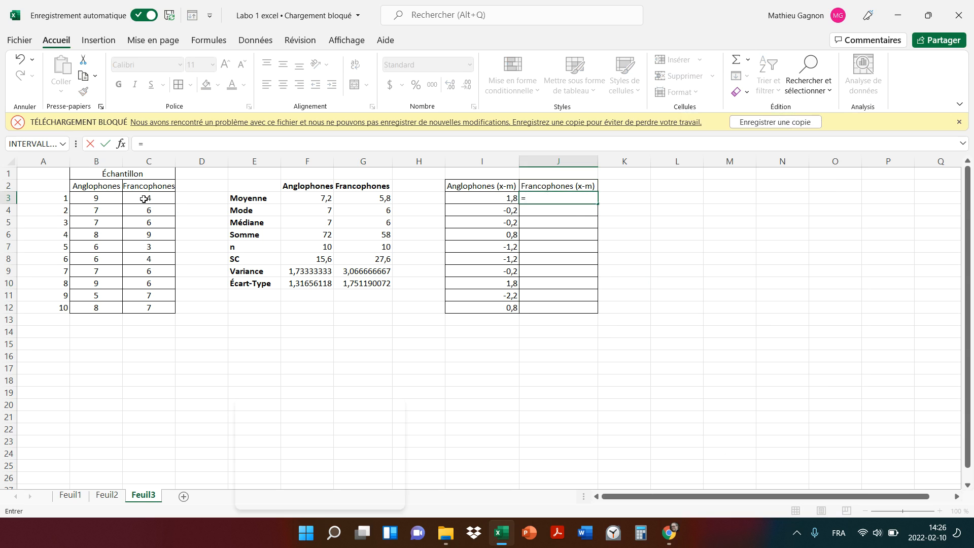
{"action": "left_click", "coordinate": [145, 199]}
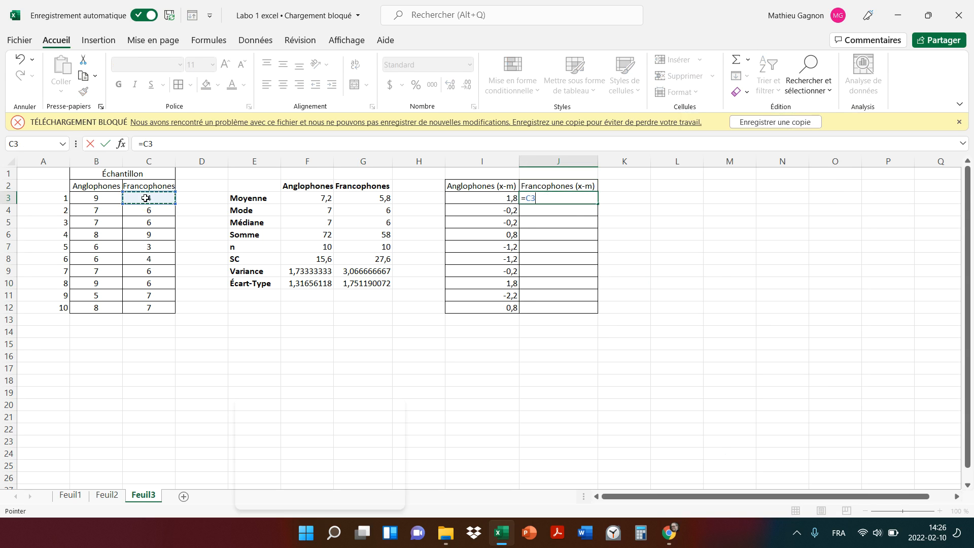
{"action": "type", "text": "-5,8"}
{"action": "key", "text": "Return"}
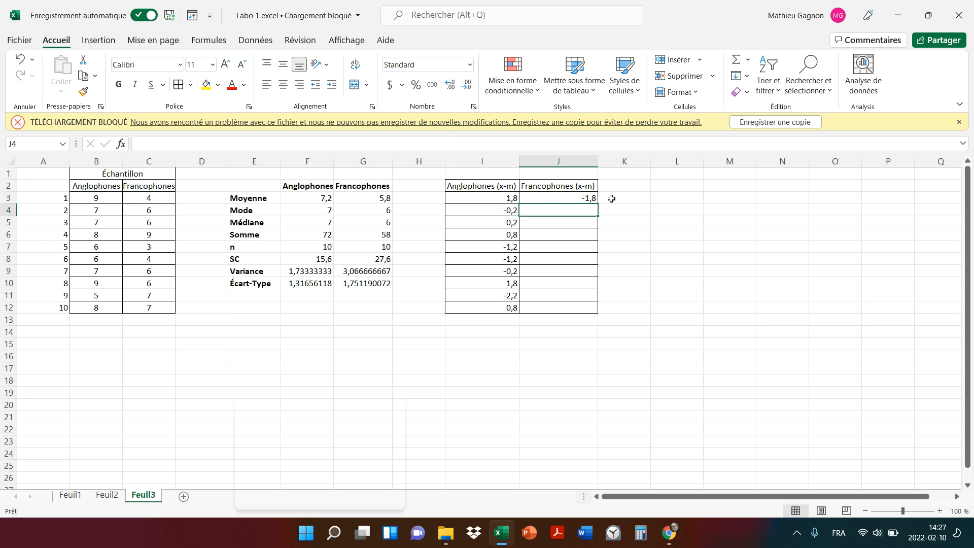
{"action": "type", "text": "="}
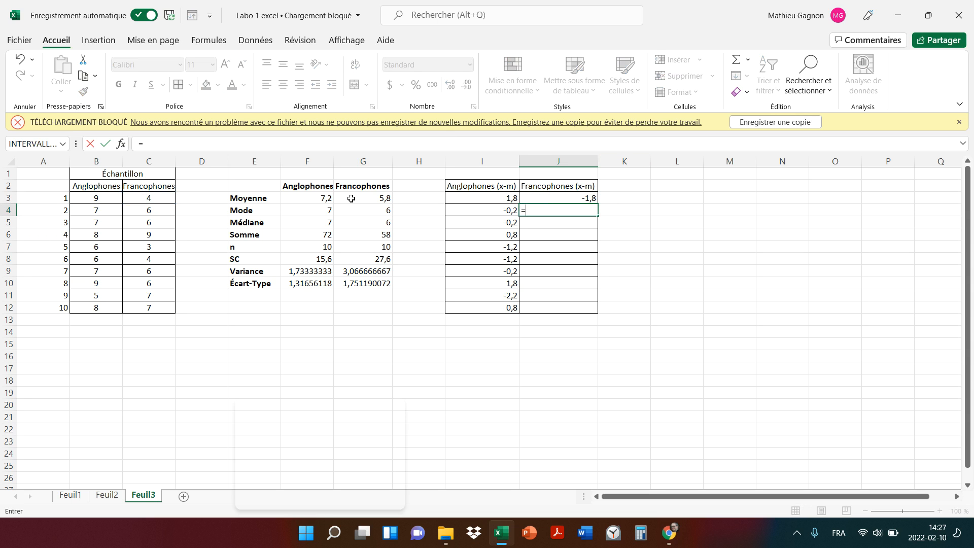
{"action": "left_click", "coordinate": [150, 211]}
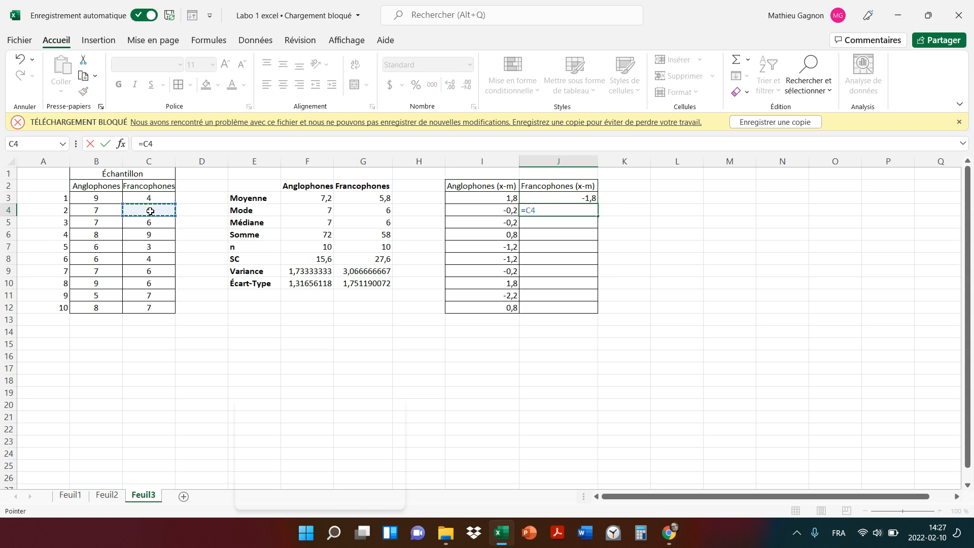
{"action": "type", "text": "-"}
{"action": "key", "text": "BackSpace"}
{"action": "key", "text": "BackSpace"}
{"action": "key", "text": "BackSpace"}
{"action": "type", "text": "6-"}
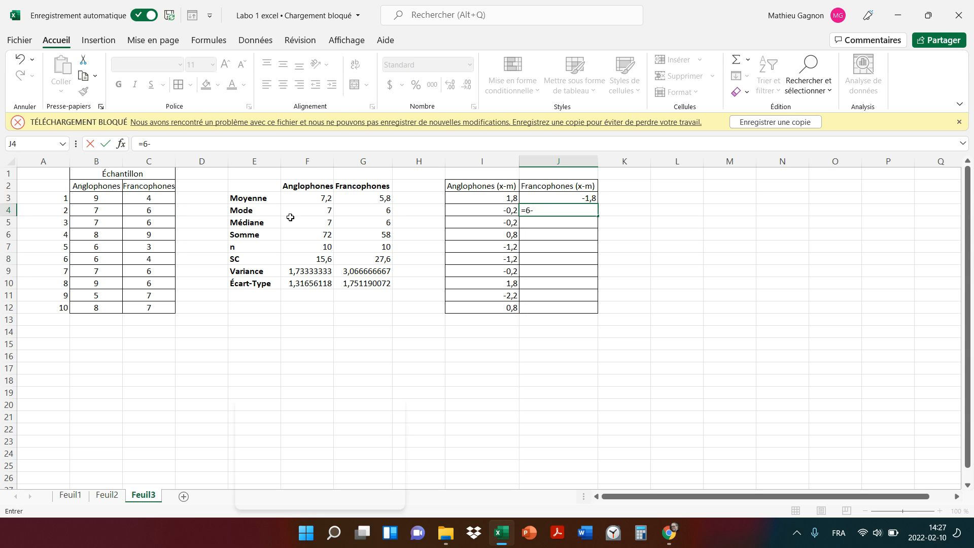
{"action": "left_click", "coordinate": [381, 199]}
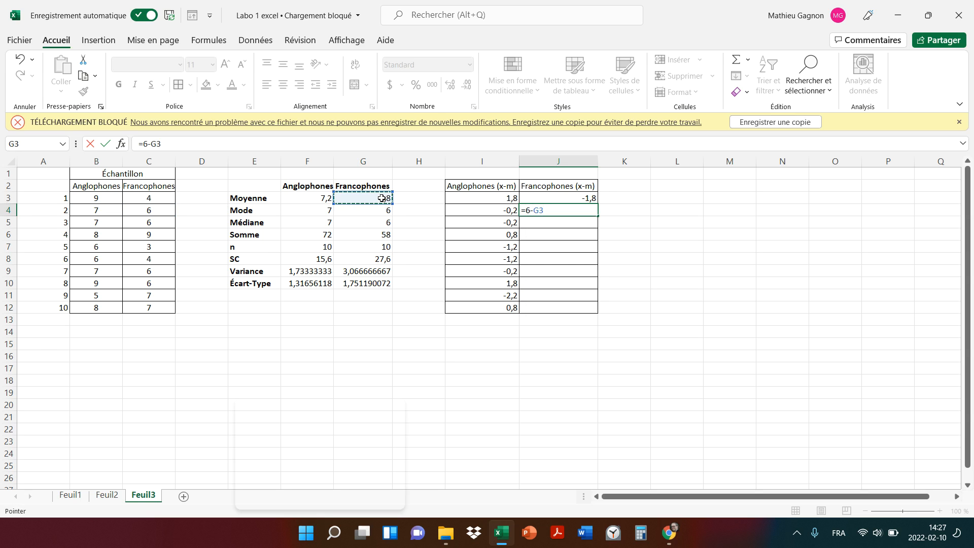
{"action": "key", "text": "BackSpace"}
{"action": "key", "text": "BackSpace"}
{"action": "key", "text": "BackSpace"}
{"action": "key", "text": "BackSpace"}
- Calculate the second Francophones deviation from the mean in cell J4 with the formula =C4-5,8
{"action": "type", "text": "="}
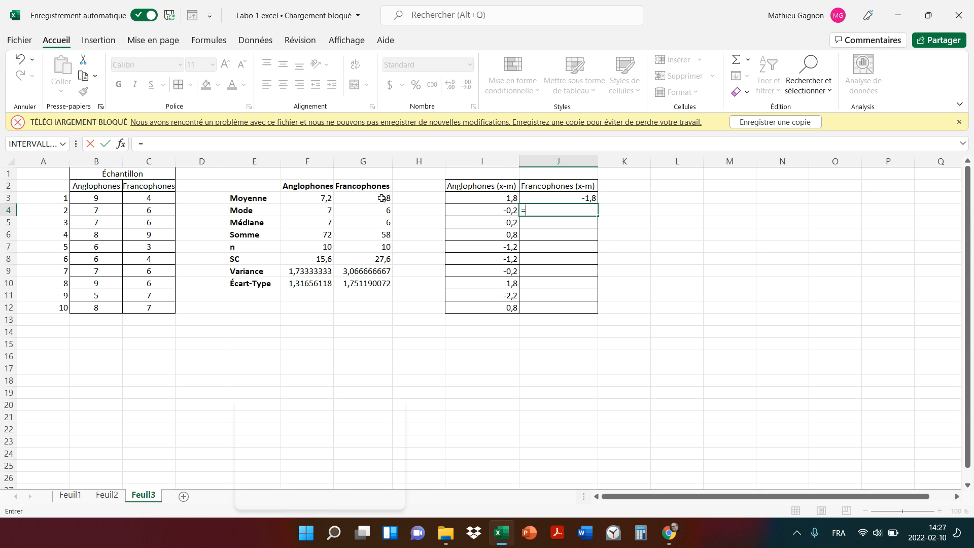
{"action": "left_click", "coordinate": [146, 212]}
{"action": "type", "text": "-"}
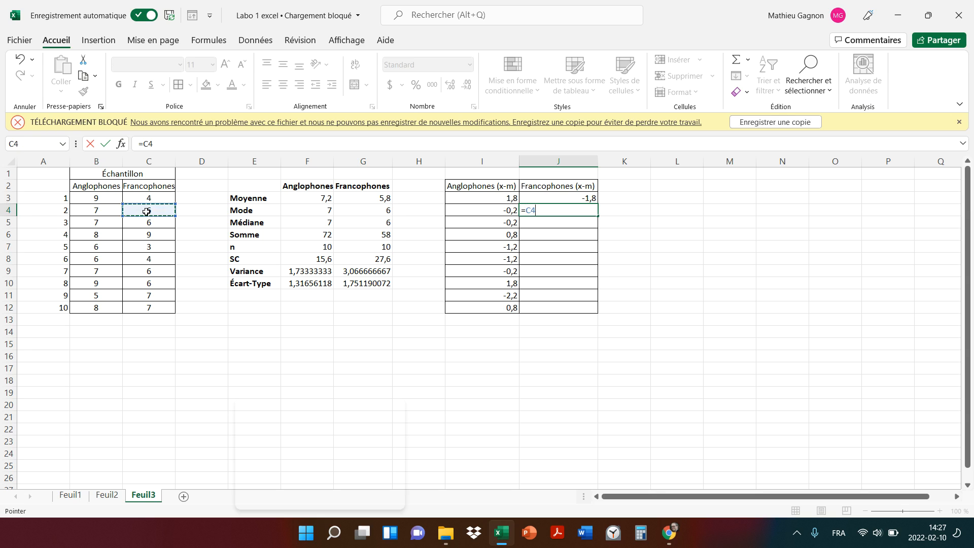
{"action": "type", "text": "5,8"}
{"action": "key", "text": "Return"}
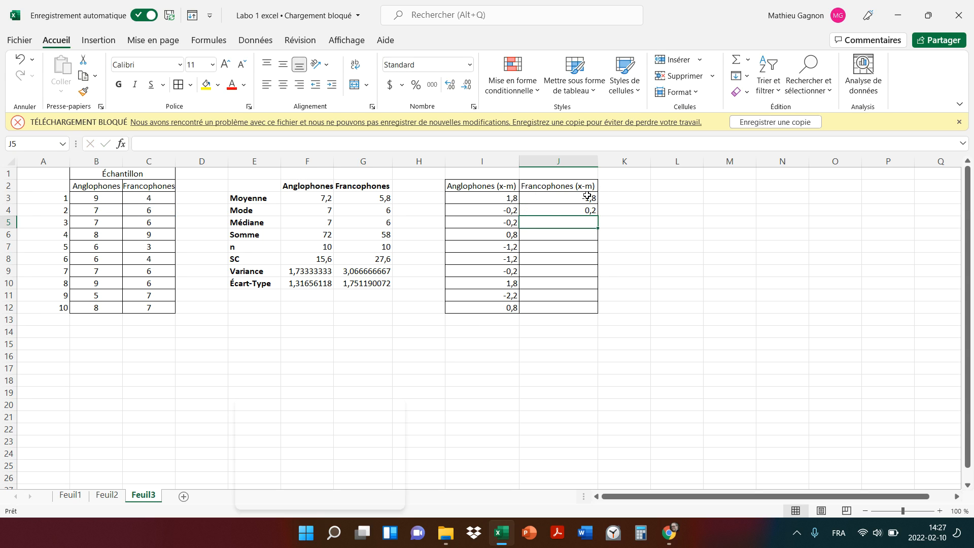
- Fill the Francophones deviation formula from J3 down through J12
{"action": "left_click_drag", "start_coordinate": [581, 198], "coordinate": [600, 310]}
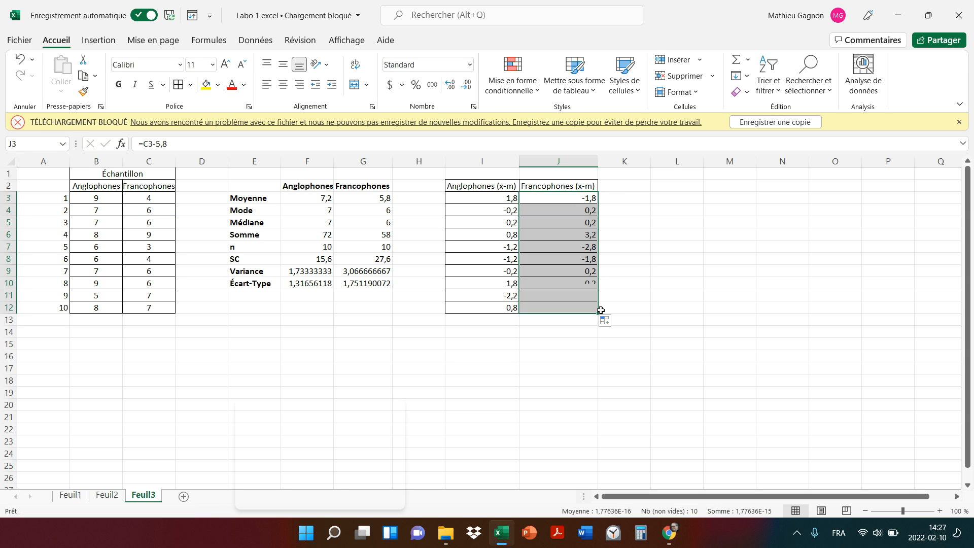
{"action": "left_click", "coordinate": [707, 262]}
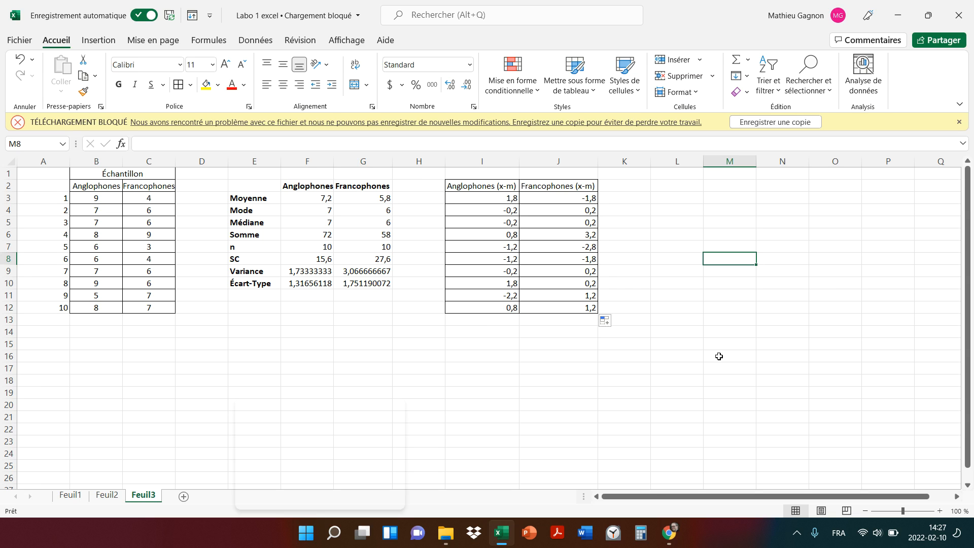
{"action": "key", "text": "Tab"}
{"action": "left_click", "coordinate": [797, 532]}
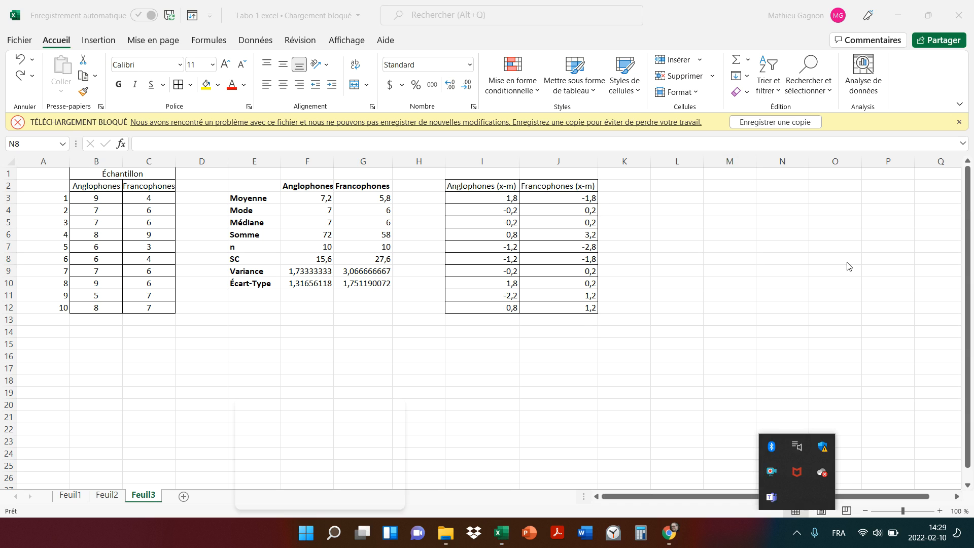
{"action": "left_click", "coordinate": [785, 221]}
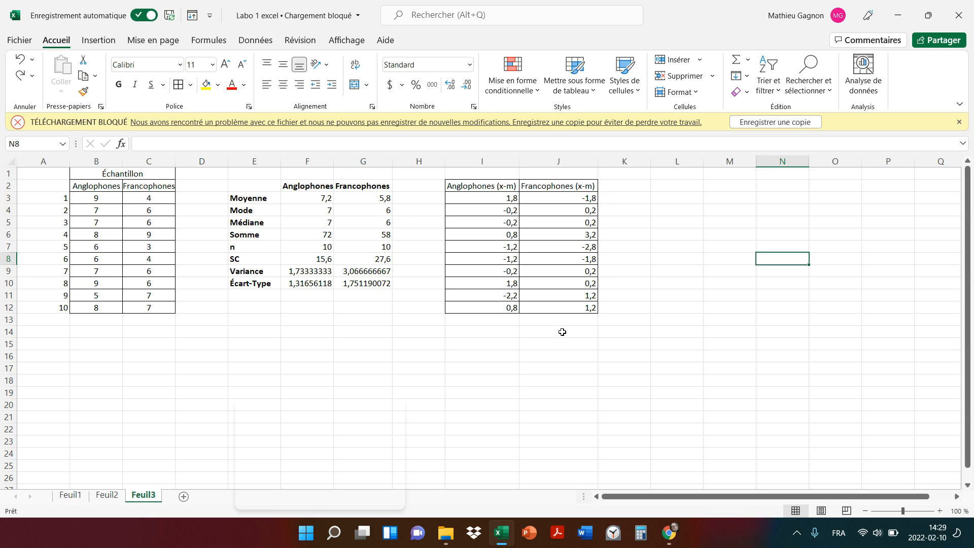
- Sum the Anglophones deviations in cell I13 with the formula =SOMME(I3:I12)
{"action": "left_click", "coordinate": [488, 318]}
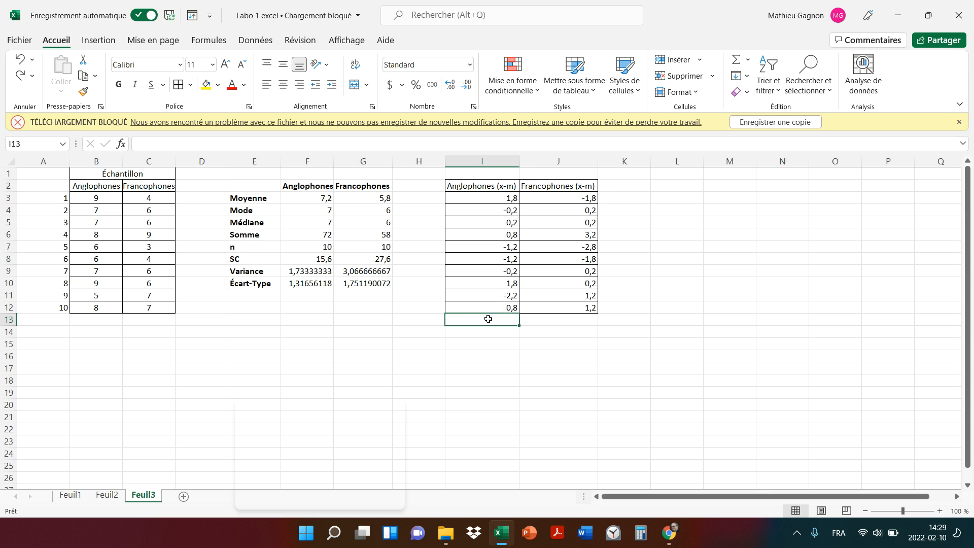
{"action": "type", "text": "=somme("}
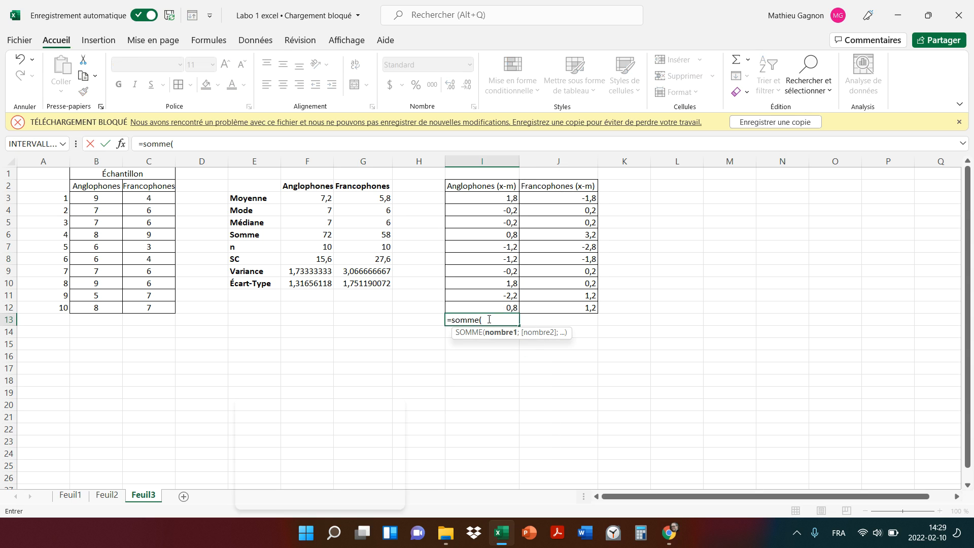
{"action": "left_click_drag", "start_coordinate": [483, 196], "coordinate": [483, 308]}
{"action": "type", "text": ")"}
{"action": "key", "text": "Return"}
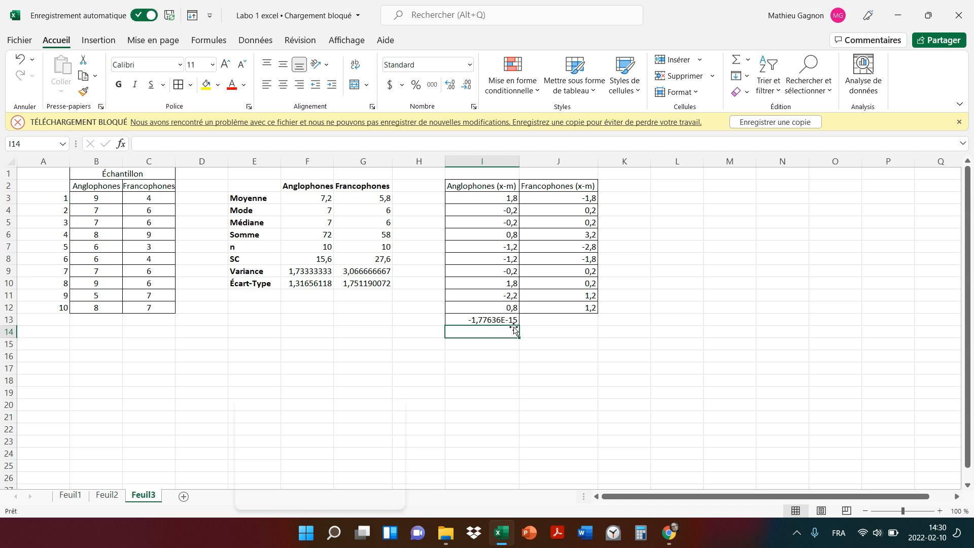
- Fill the sum formula from I13 across to J13 to total the Francophones deviations
{"action": "left_click", "coordinate": [497, 319]}
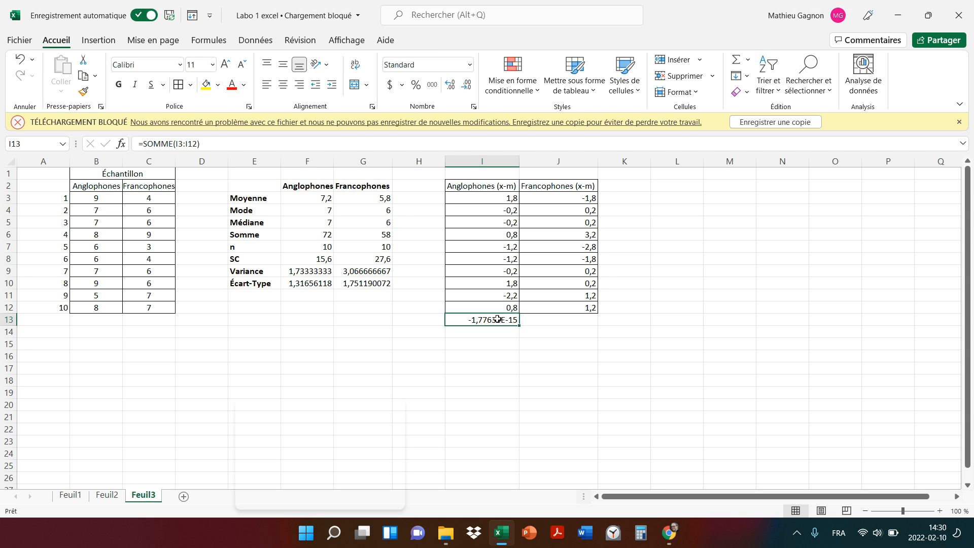
{"action": "left_click", "coordinate": [557, 318]}
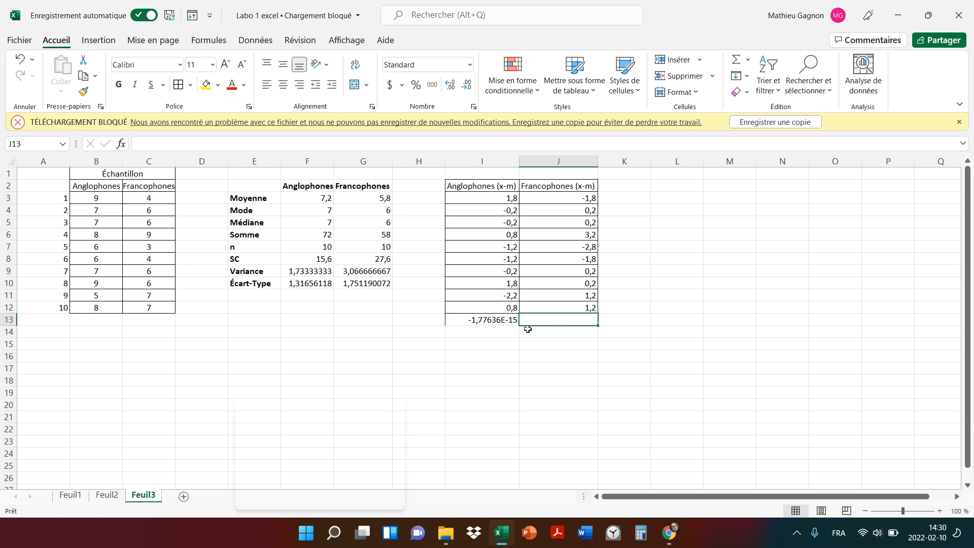
{"action": "left_click", "coordinate": [506, 320]}
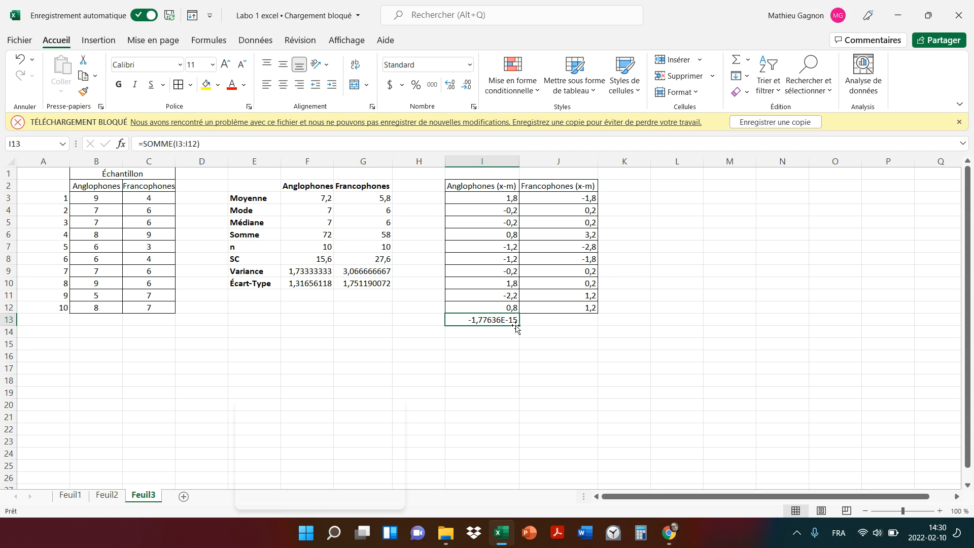
{"action": "left_click_drag", "start_coordinate": [520, 325], "coordinate": [571, 320]}
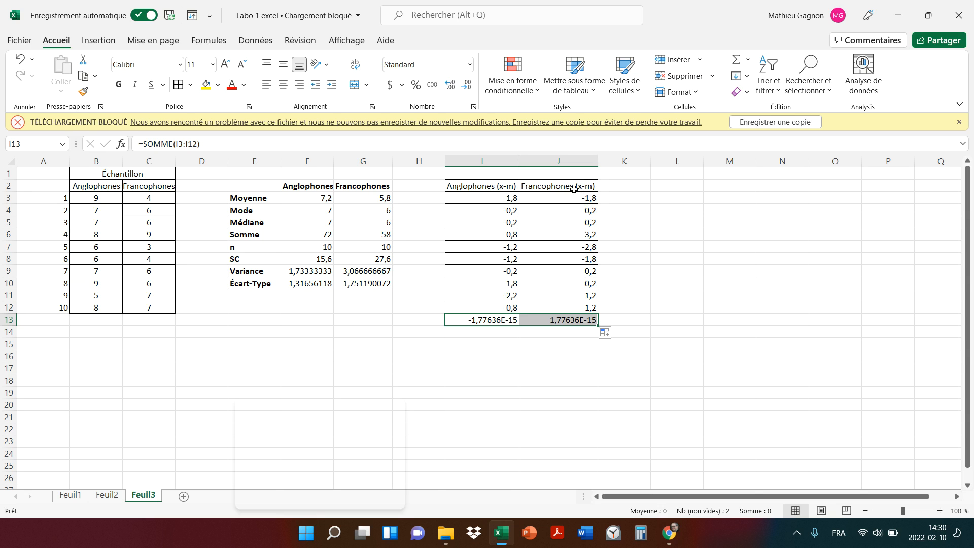
{"action": "left_click", "coordinate": [525, 396]}
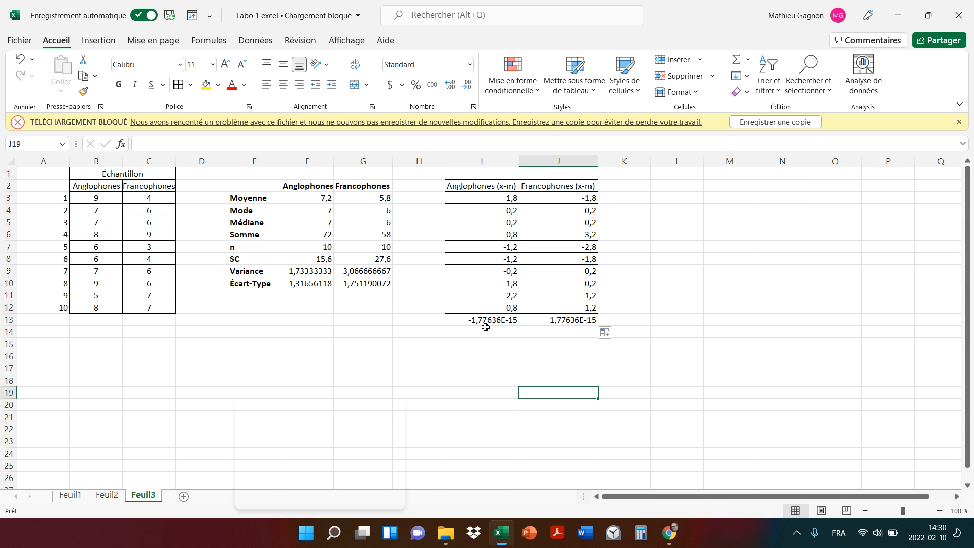
- Clear the two deviation sums in cells I13:J13
{"action": "left_click", "coordinate": [500, 321]}
{"action": "left_click_drag", "start_coordinate": [501, 321], "coordinate": [542, 320]}
{"action": "key", "text": "Delete"}
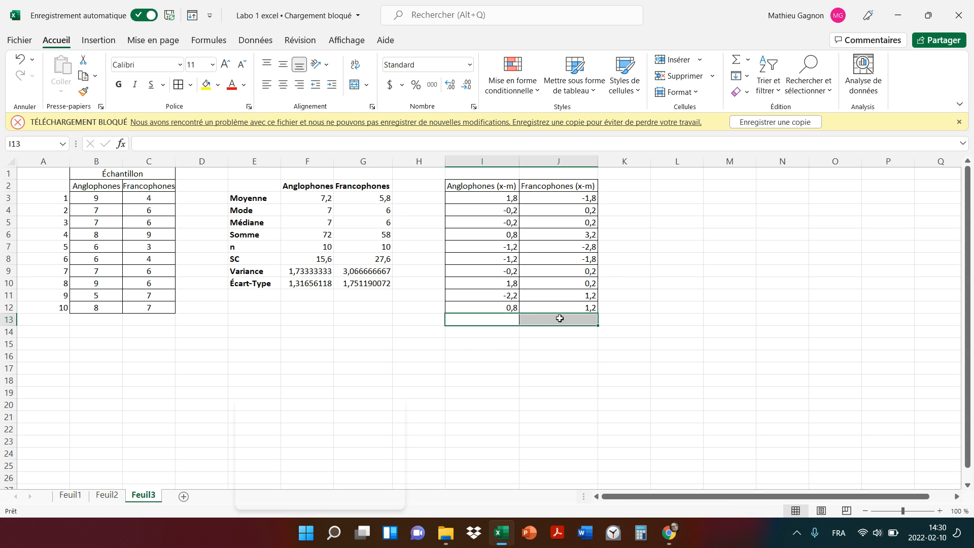
{"action": "left_click", "coordinate": [749, 320]}
- Remove all borders from cells I13:J13 below the deviations table
{"action": "left_click", "coordinate": [500, 322]}
{"action": "left_click_drag", "start_coordinate": [500, 322], "coordinate": [547, 320]}
{"action": "left_click", "coordinate": [190, 85]}
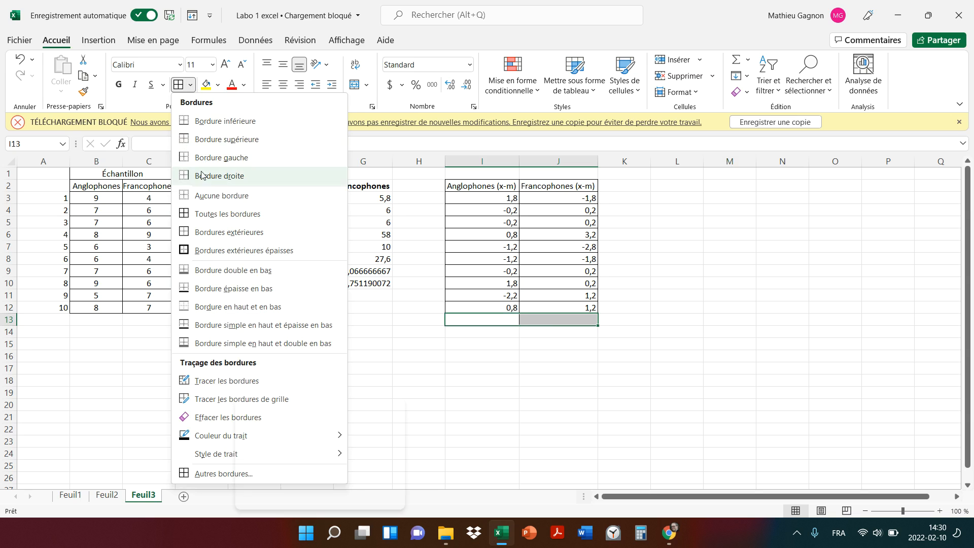
{"action": "left_click", "coordinate": [202, 196]}
{"action": "left_click", "coordinate": [667, 293]}
- Apply all borders to I12:J12, the last row of the deviations table
{"action": "left_click_drag", "start_coordinate": [490, 307], "coordinate": [541, 308]}
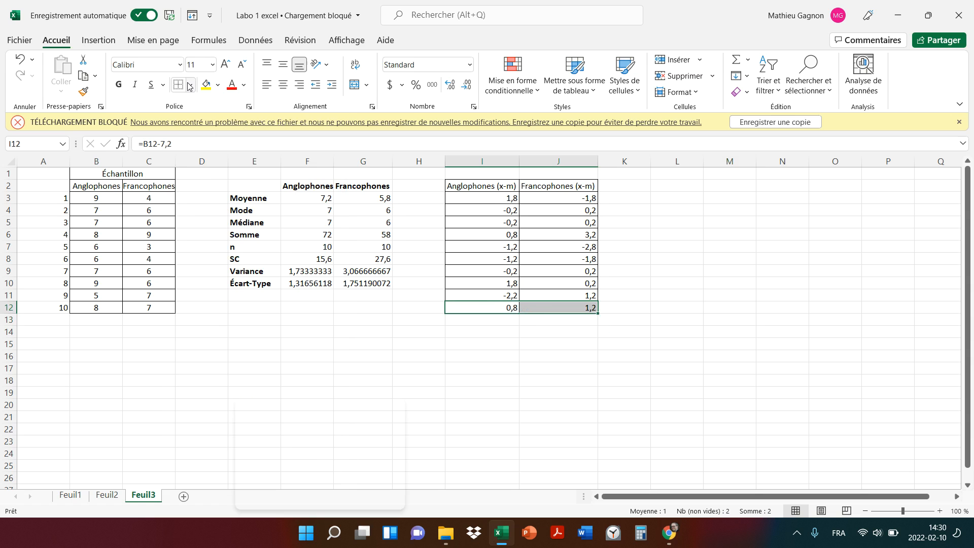
{"action": "left_click", "coordinate": [190, 84]}
{"action": "left_click", "coordinate": [200, 216]}
{"action": "left_click", "coordinate": [759, 276]}
- Center the contents of the deviations table in cells I2:J12 horizontally
{"action": "left_click_drag", "start_coordinate": [473, 186], "coordinate": [536, 306]}
{"action": "right_click", "coordinate": [285, 87]}
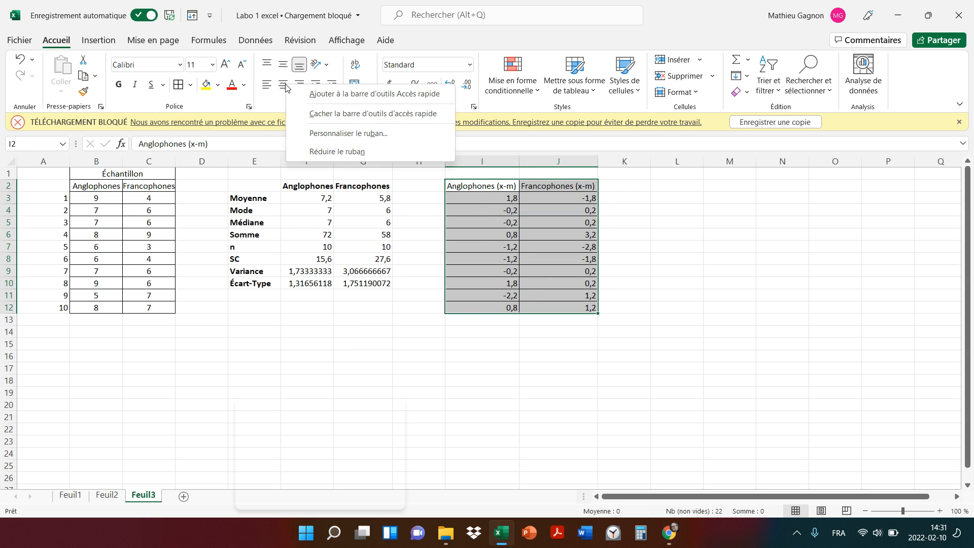
{"action": "left_click", "coordinate": [285, 87]}
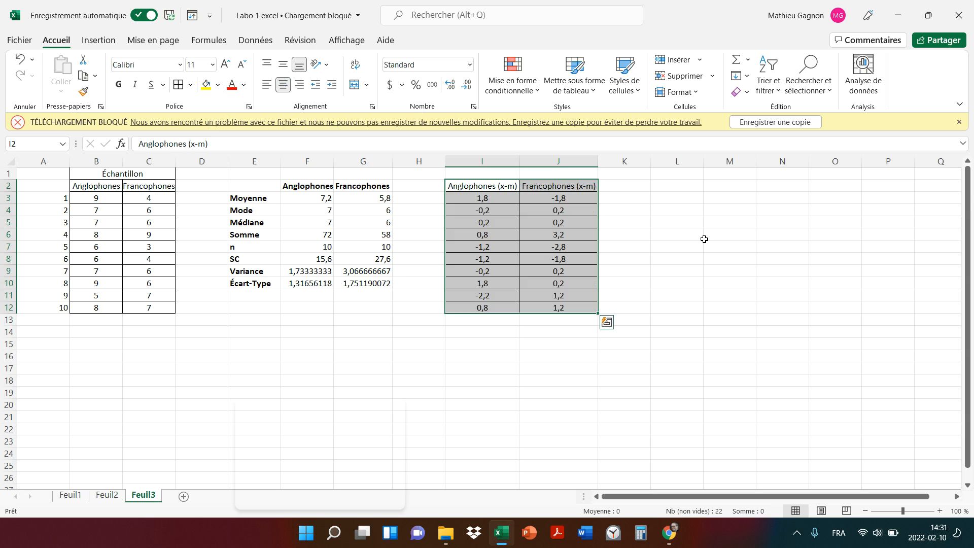
{"action": "left_click", "coordinate": [706, 236]}
- Bold the deviations table headers in I2:J2 and autofit the widths of columns I and J
{"action": "left_click_drag", "start_coordinate": [491, 186], "coordinate": [534, 186]}
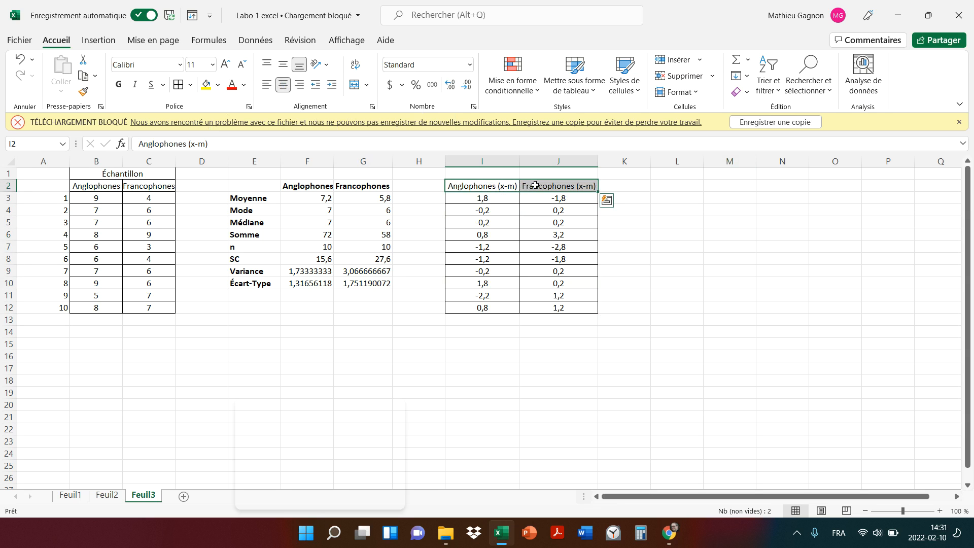
{"action": "left_click", "coordinate": [118, 85]}
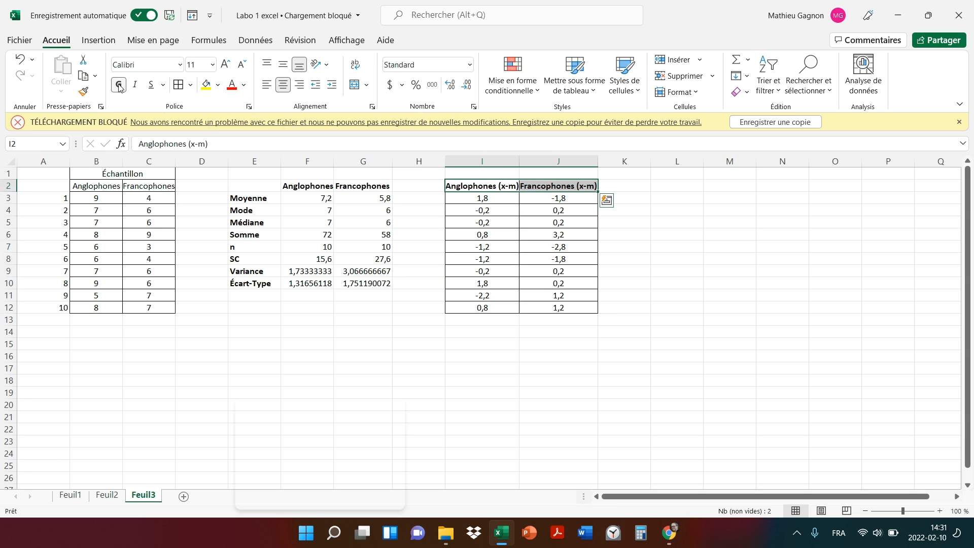
{"action": "left_click", "coordinate": [657, 220]}
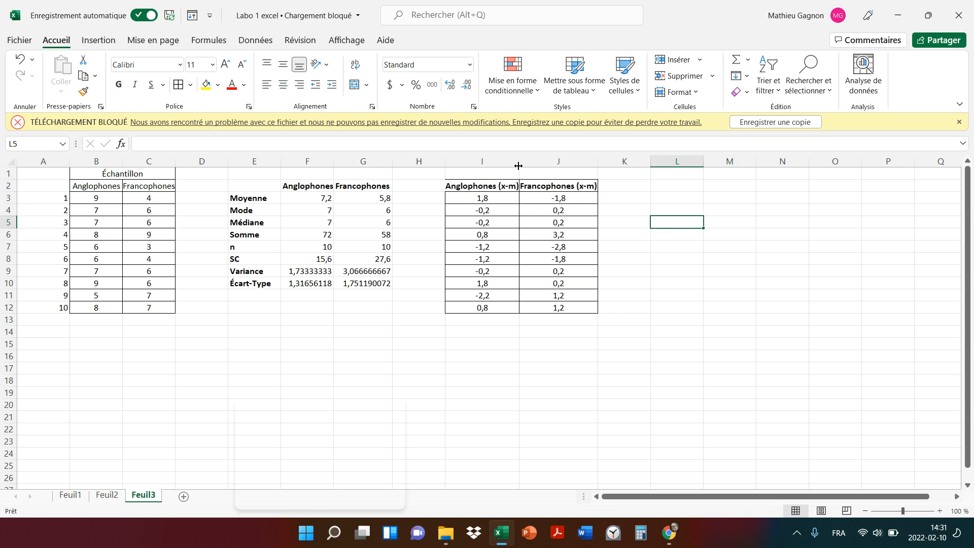
{"action": "double_click", "coordinate": [519, 162]}
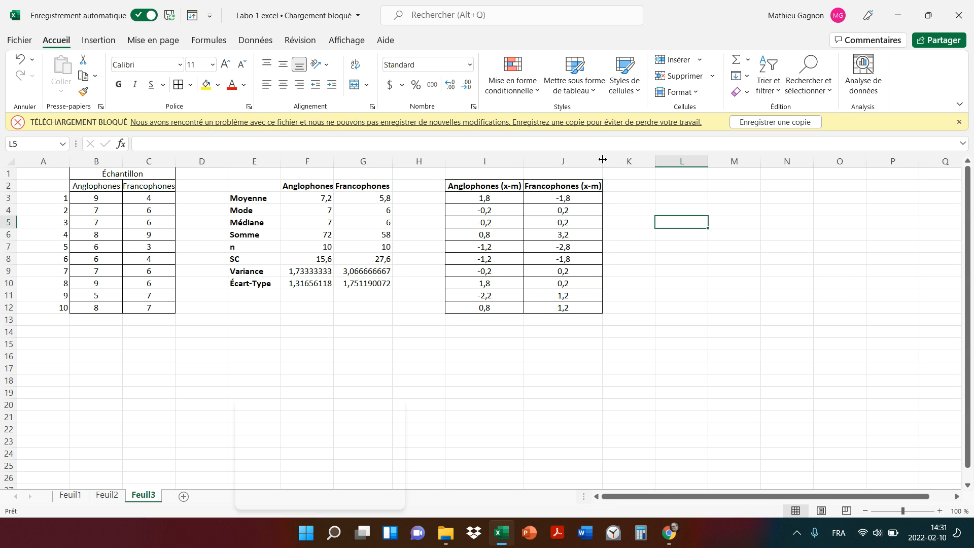
{"action": "double_click", "coordinate": [603, 162]}
- Bold the Échantillon table headings in B1:C2 and autofit the widths of columns B and C
{"action": "left_click_drag", "start_coordinate": [93, 177], "coordinate": [118, 186]}
{"action": "left_click", "coordinate": [118, 84]}
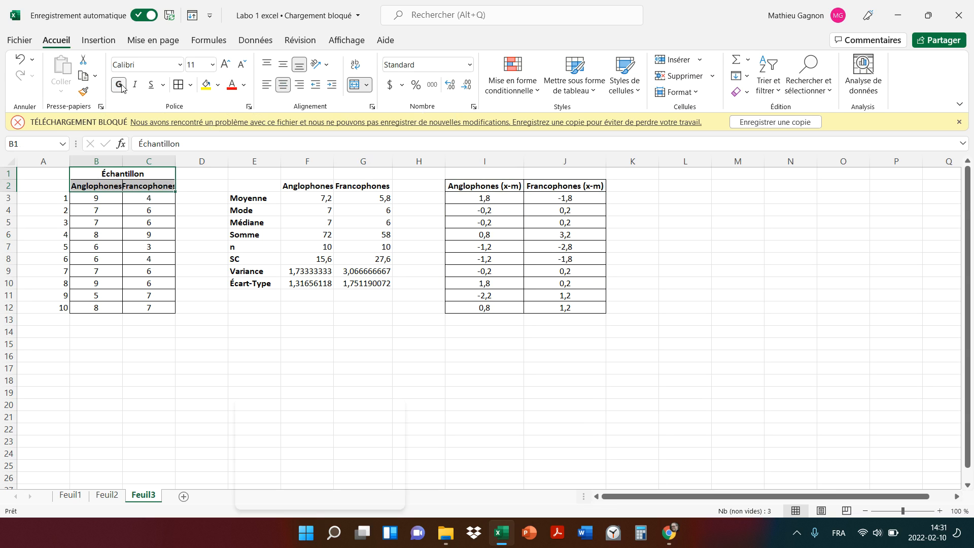
{"action": "left_click", "coordinate": [91, 377]}
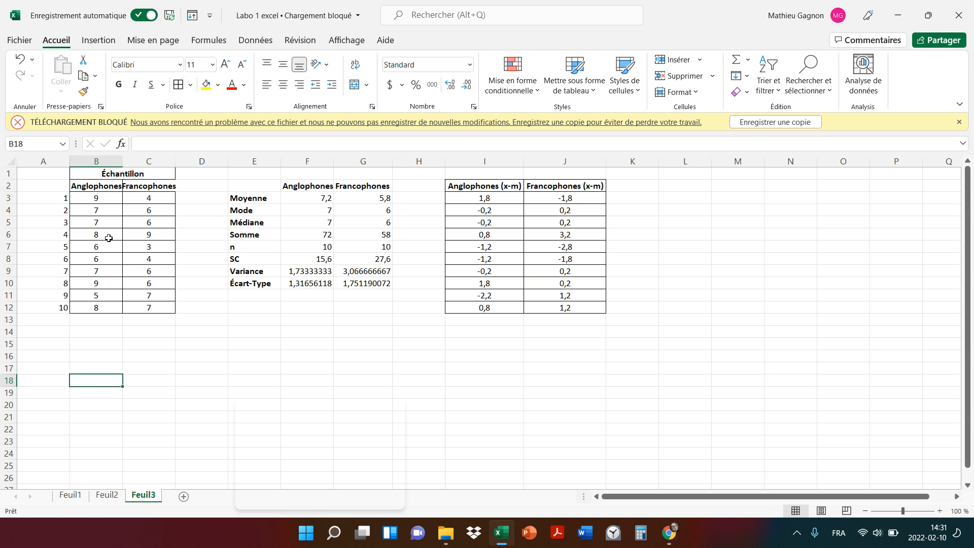
{"action": "double_click", "coordinate": [123, 161]}
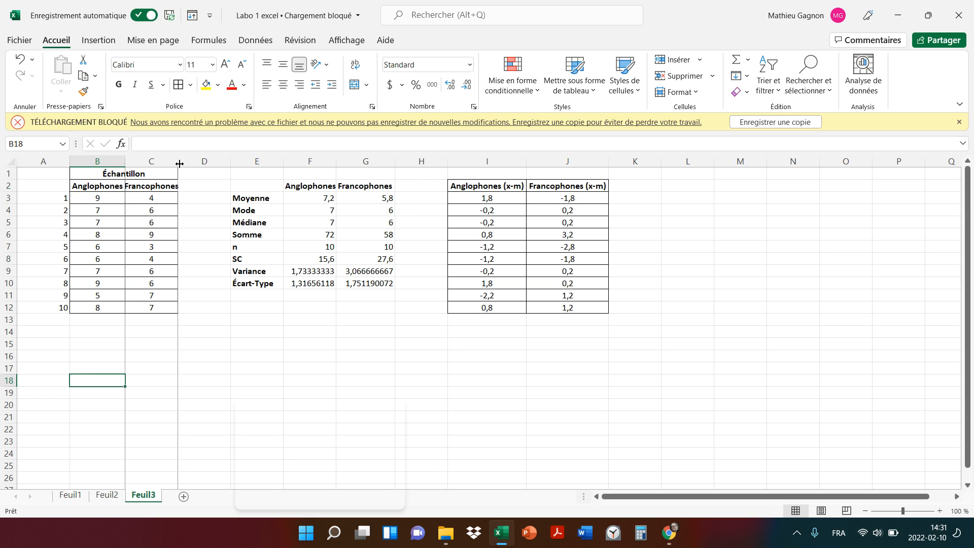
{"action": "double_click", "coordinate": [178, 161]}
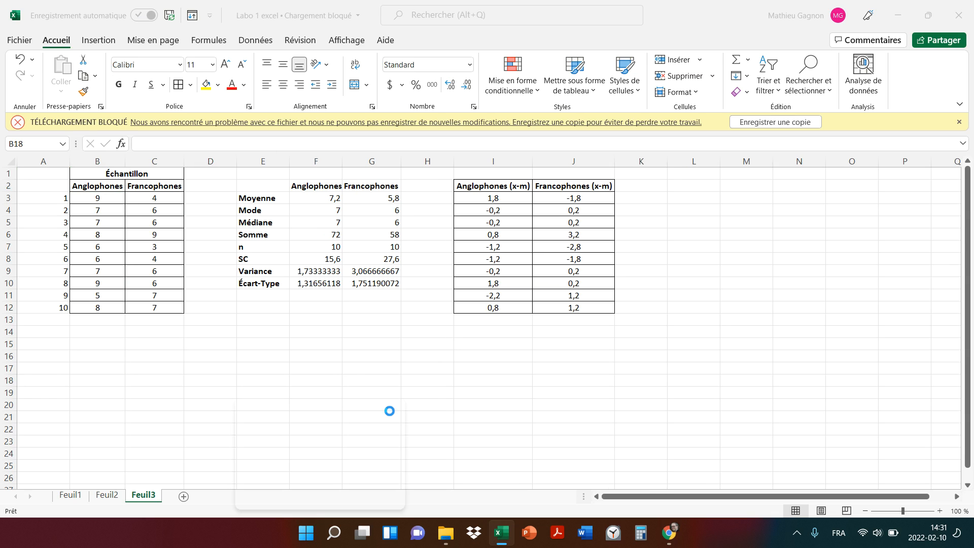